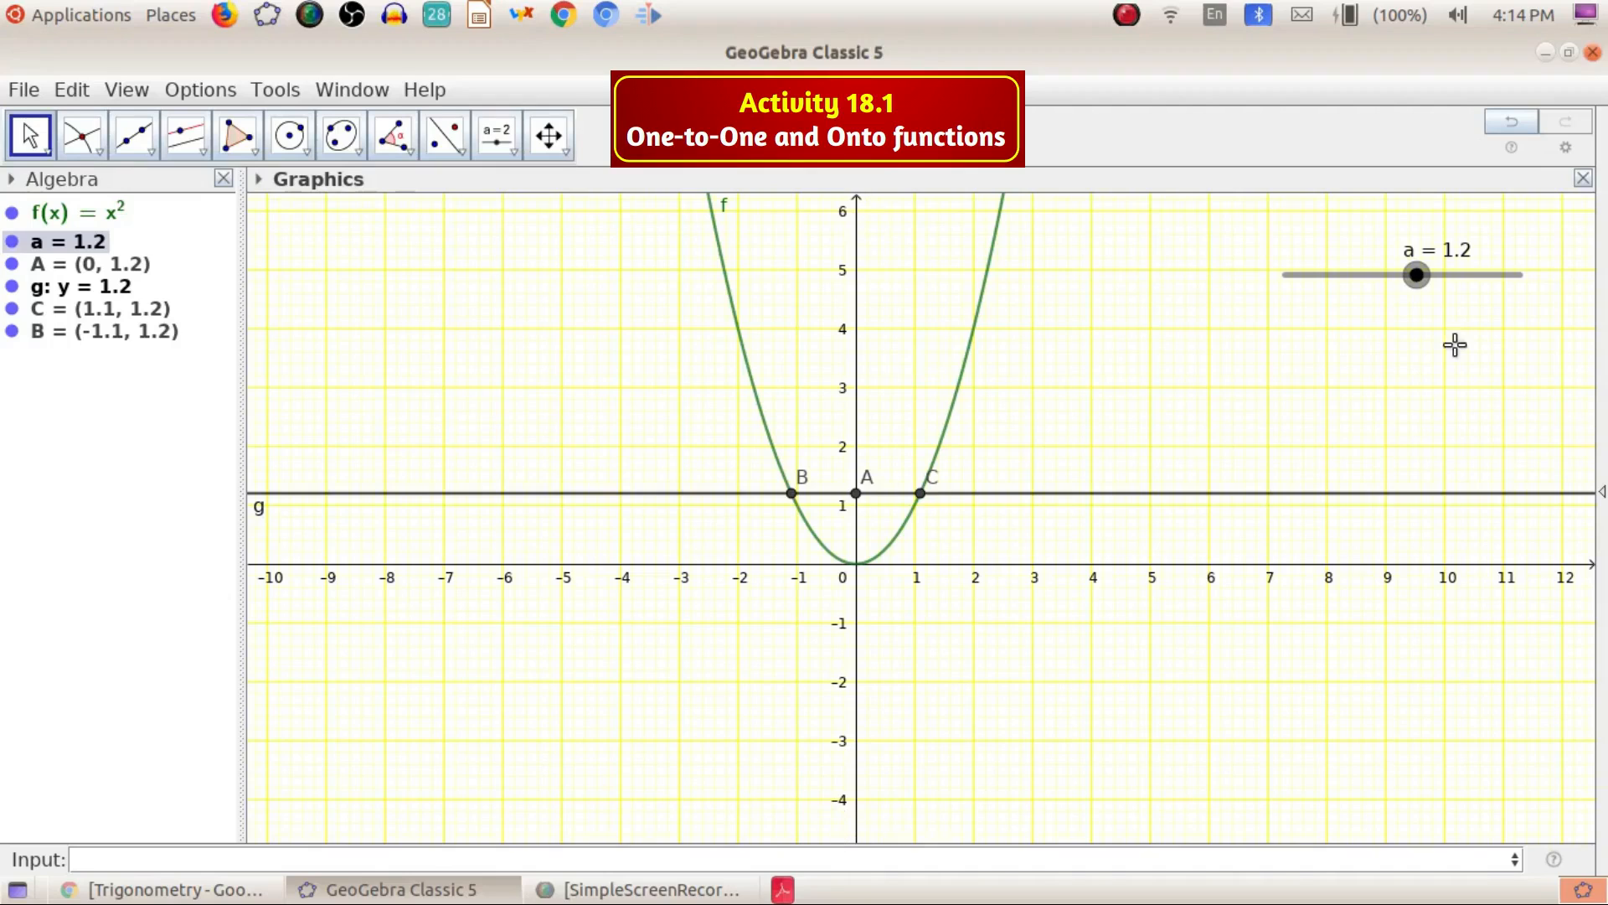
Vary slider a between about -1.6 and 4 to see where line g meets the parabola f
mouse_move(1417, 275)
mouse_down()
mouse_move(1347, 273)
mouse_move(1469, 273)
mouse_move(1349, 294)
mouse_move(1402, 285)
mouse_up()
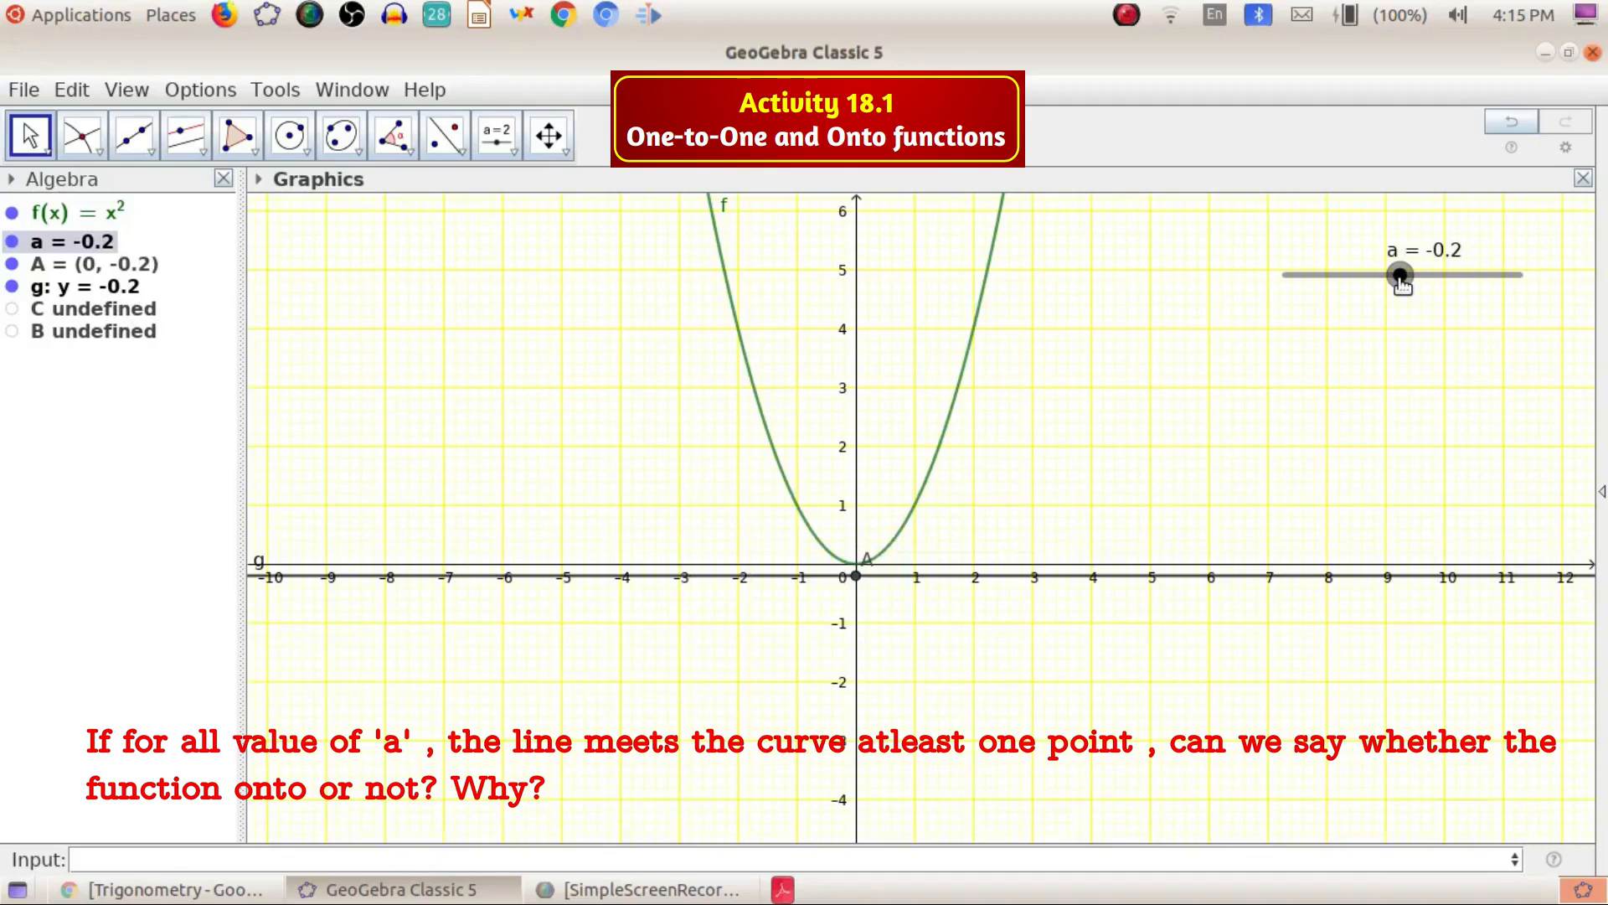
drag(1402, 285, 1387, 297)
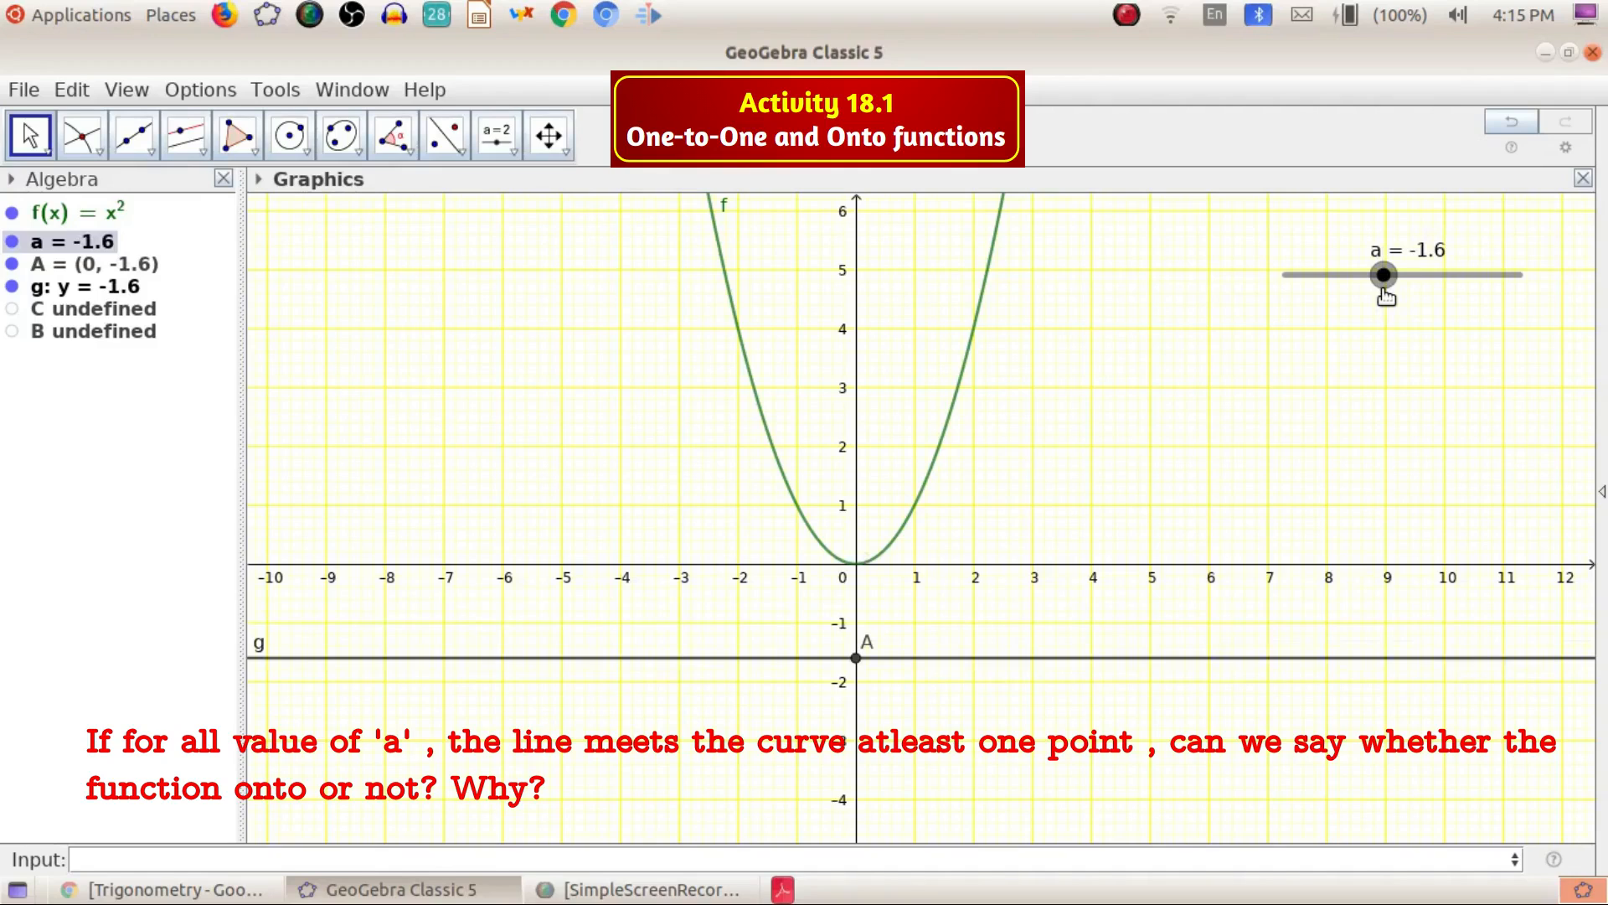
drag(1387, 297, 1429, 223)
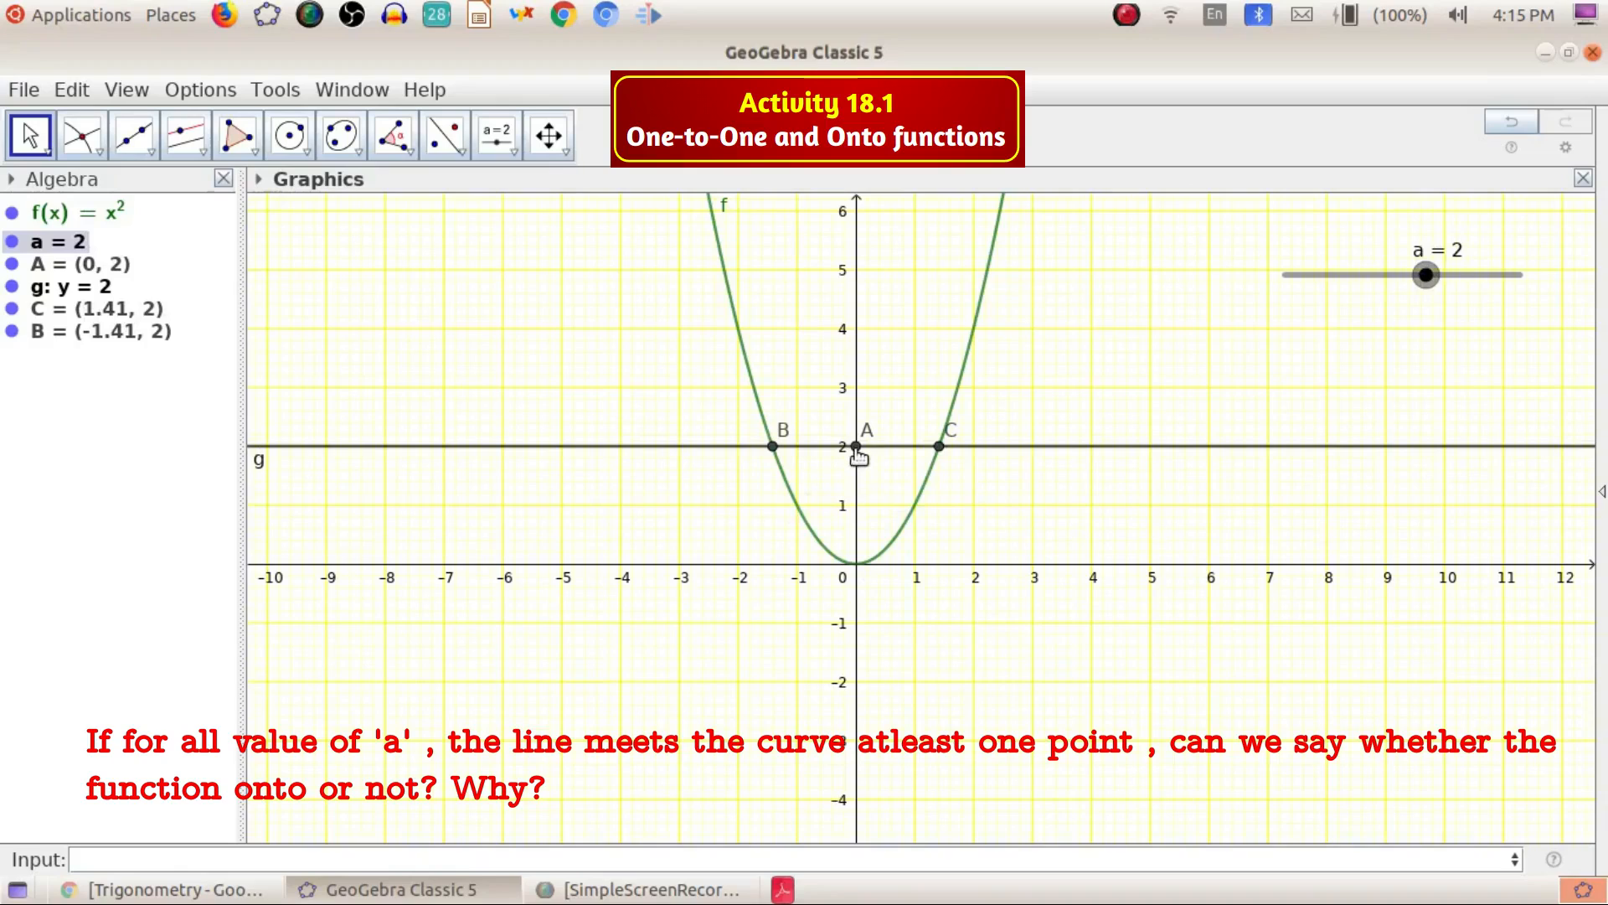
mouse_move(771, 449)
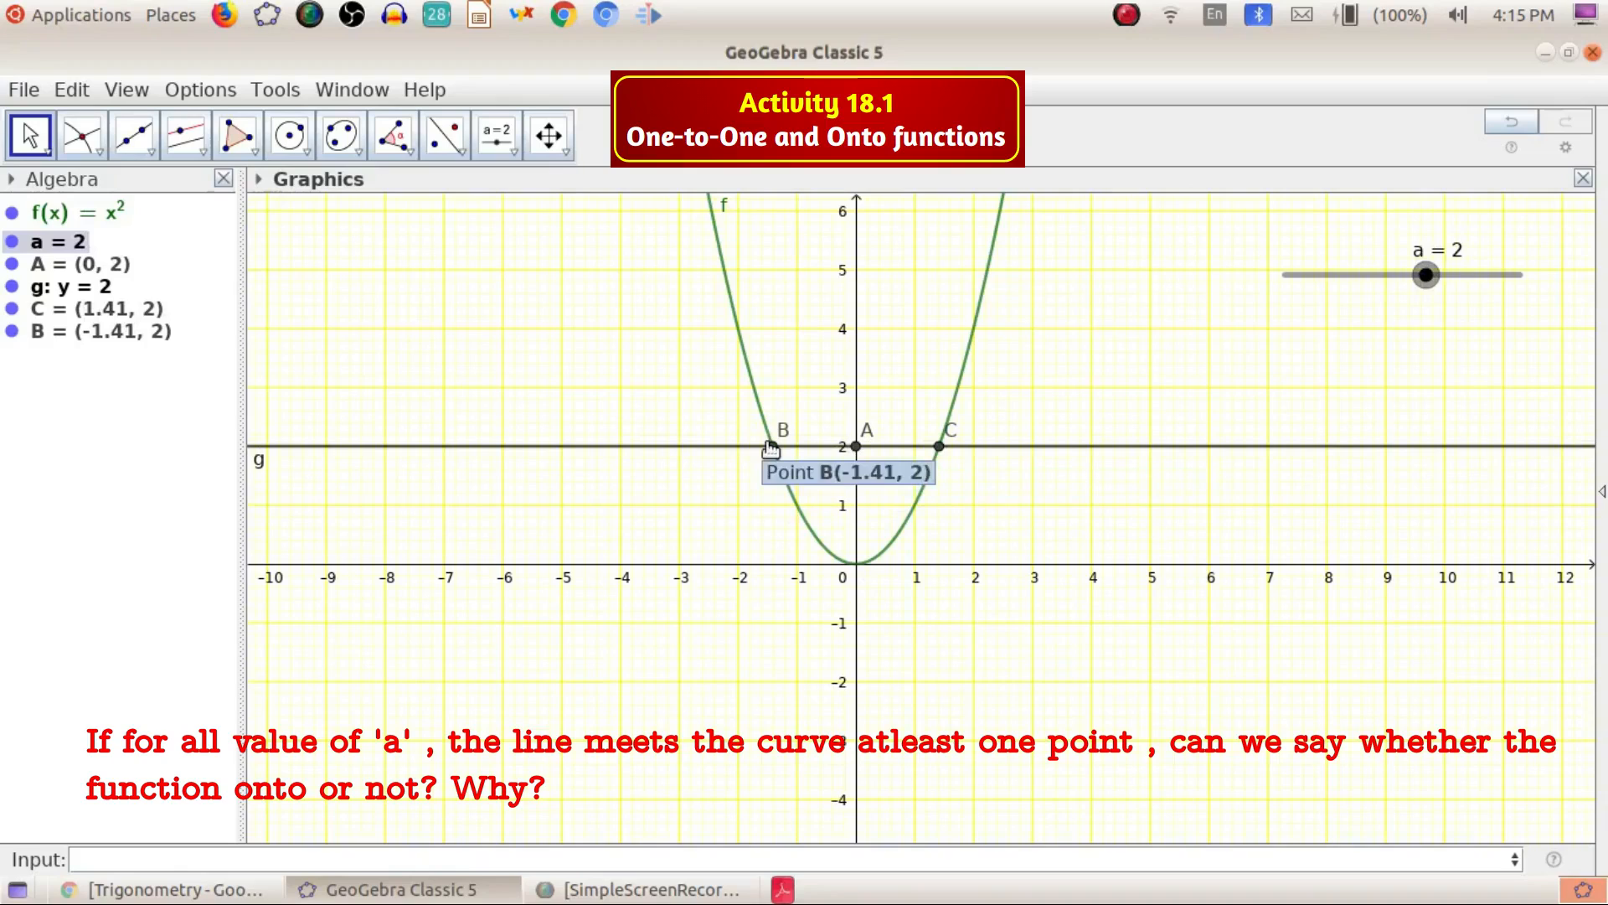
drag(1426, 277, 1450, 315)
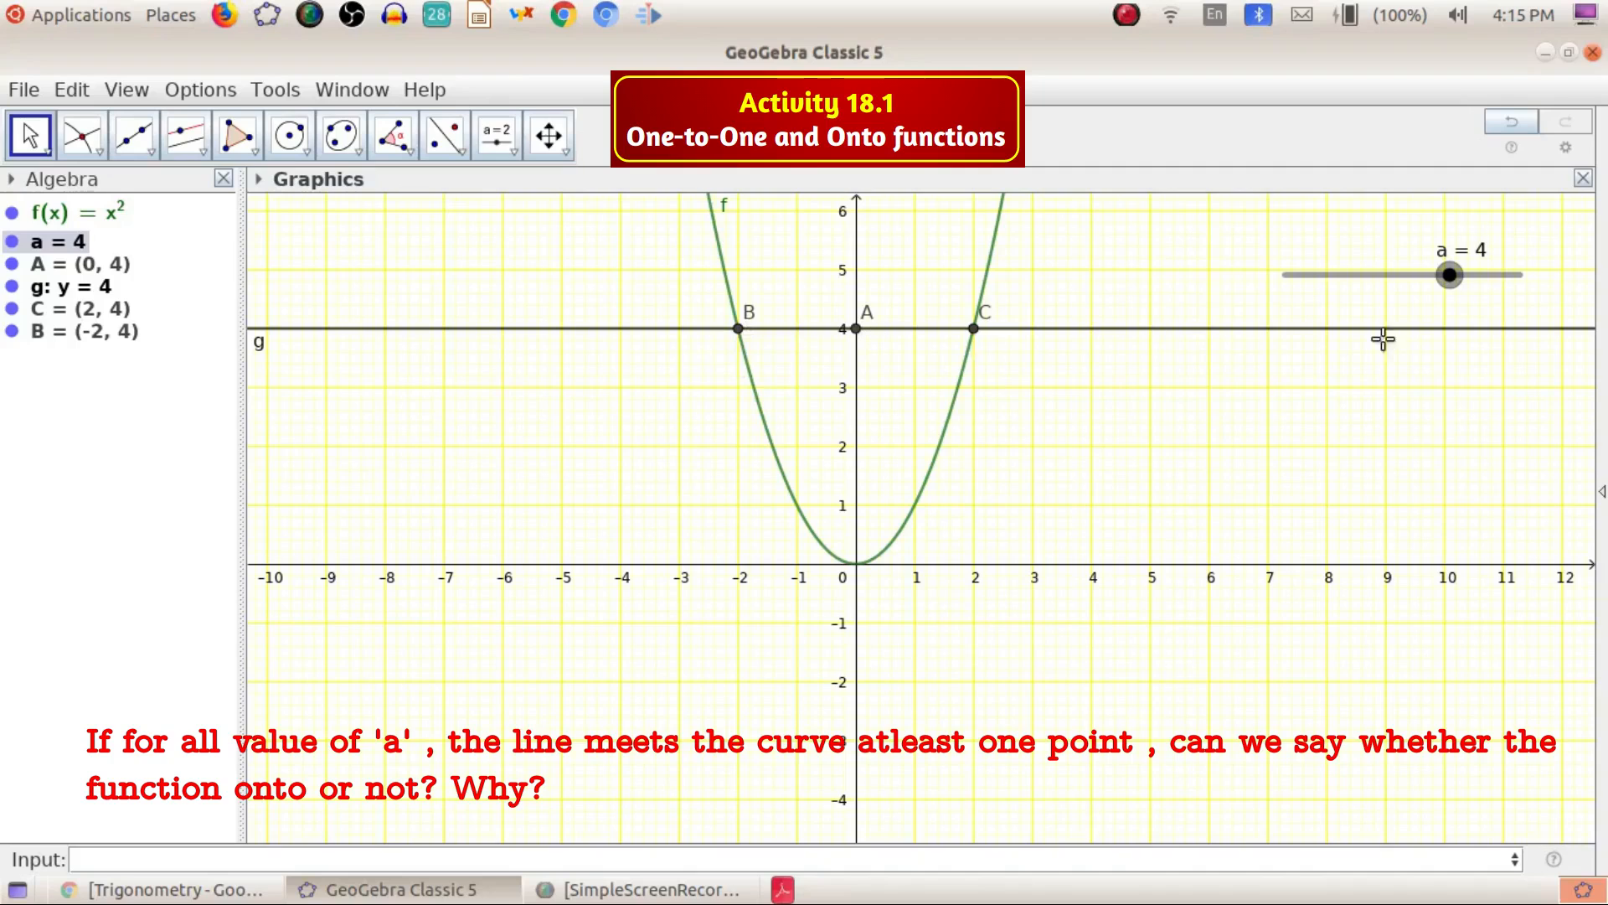
Vary slider a again from 4 down to -1.4, checking where line g crosses the parabola
drag(1449, 274, 1417, 274)
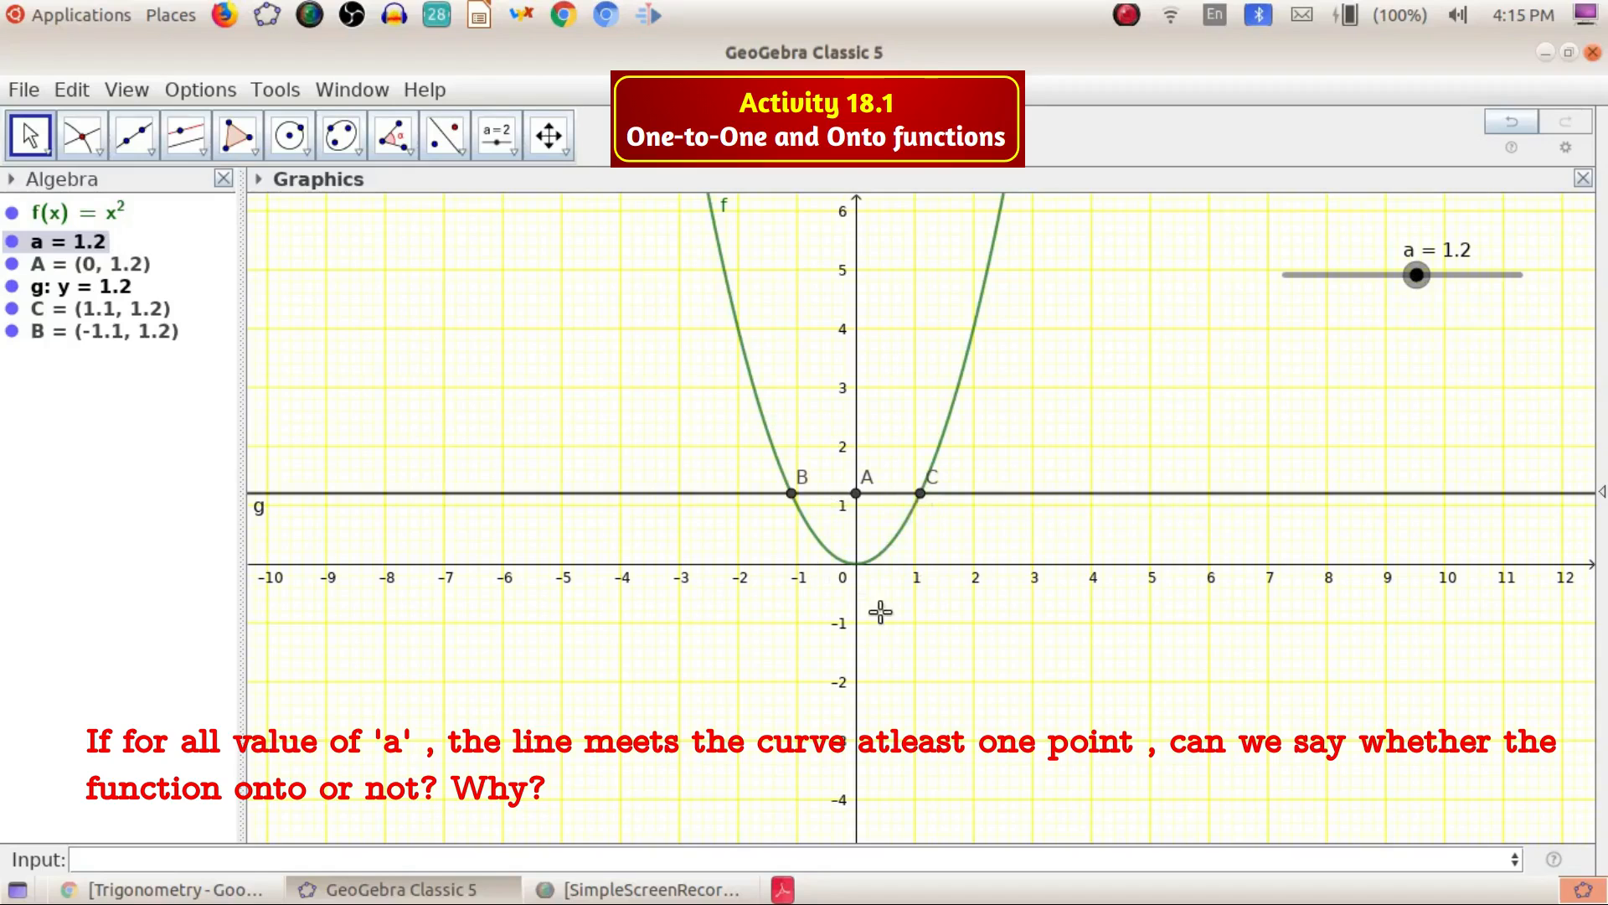
mouse_move(1416, 275)
mouse_down()
mouse_move(1357, 274)
mouse_move(1479, 275)
mouse_move(1400, 277)
mouse_up()
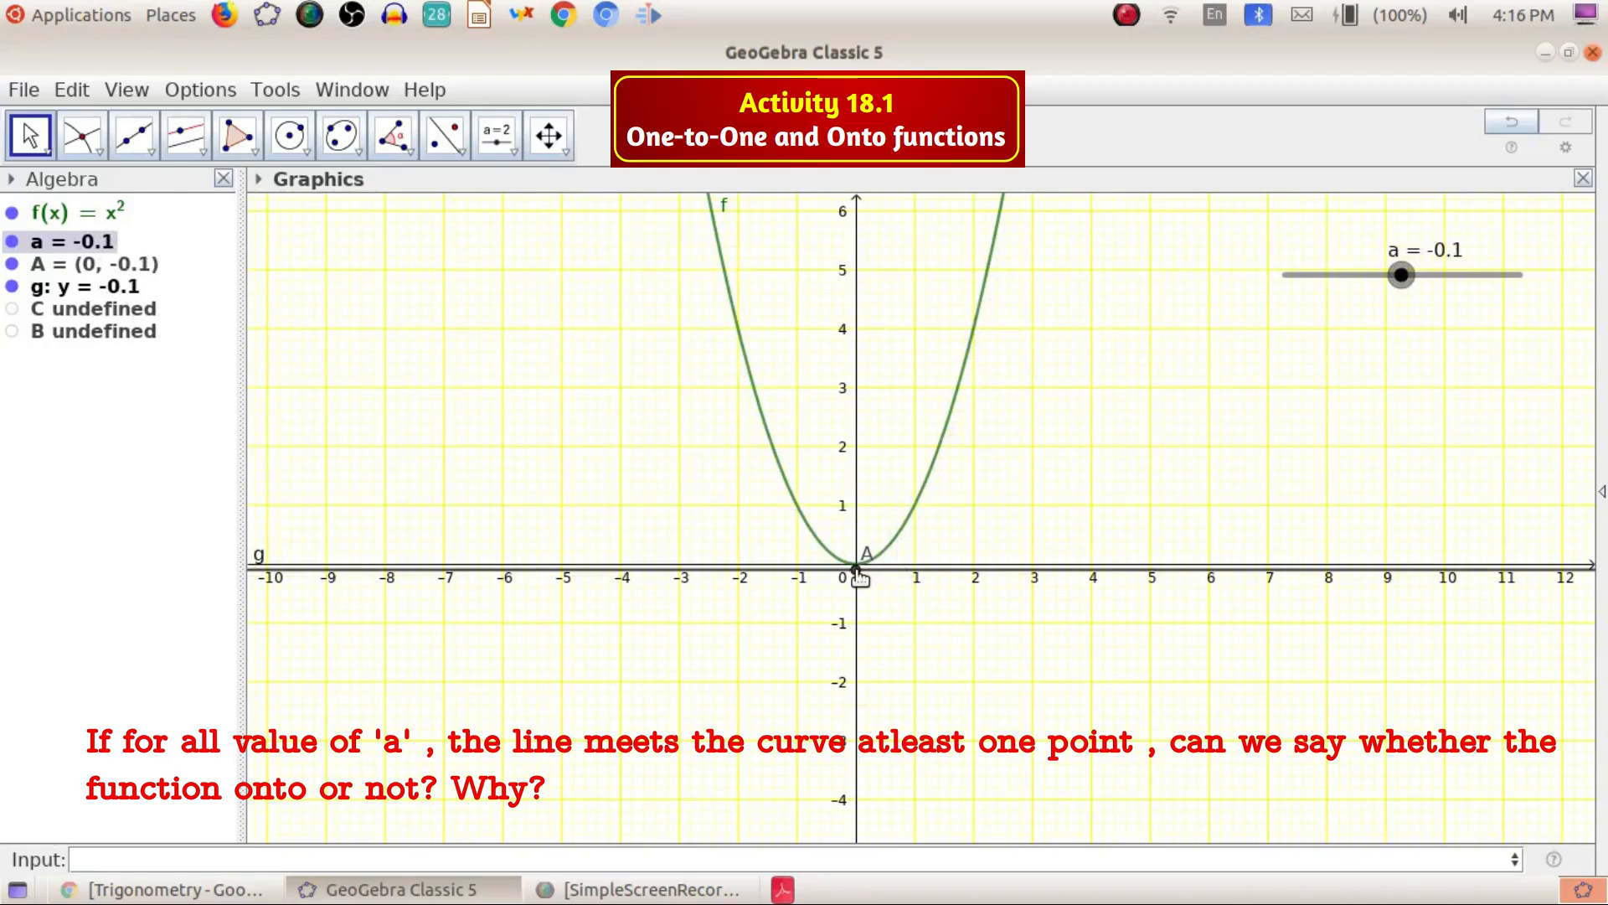
mouse_move(860, 576)
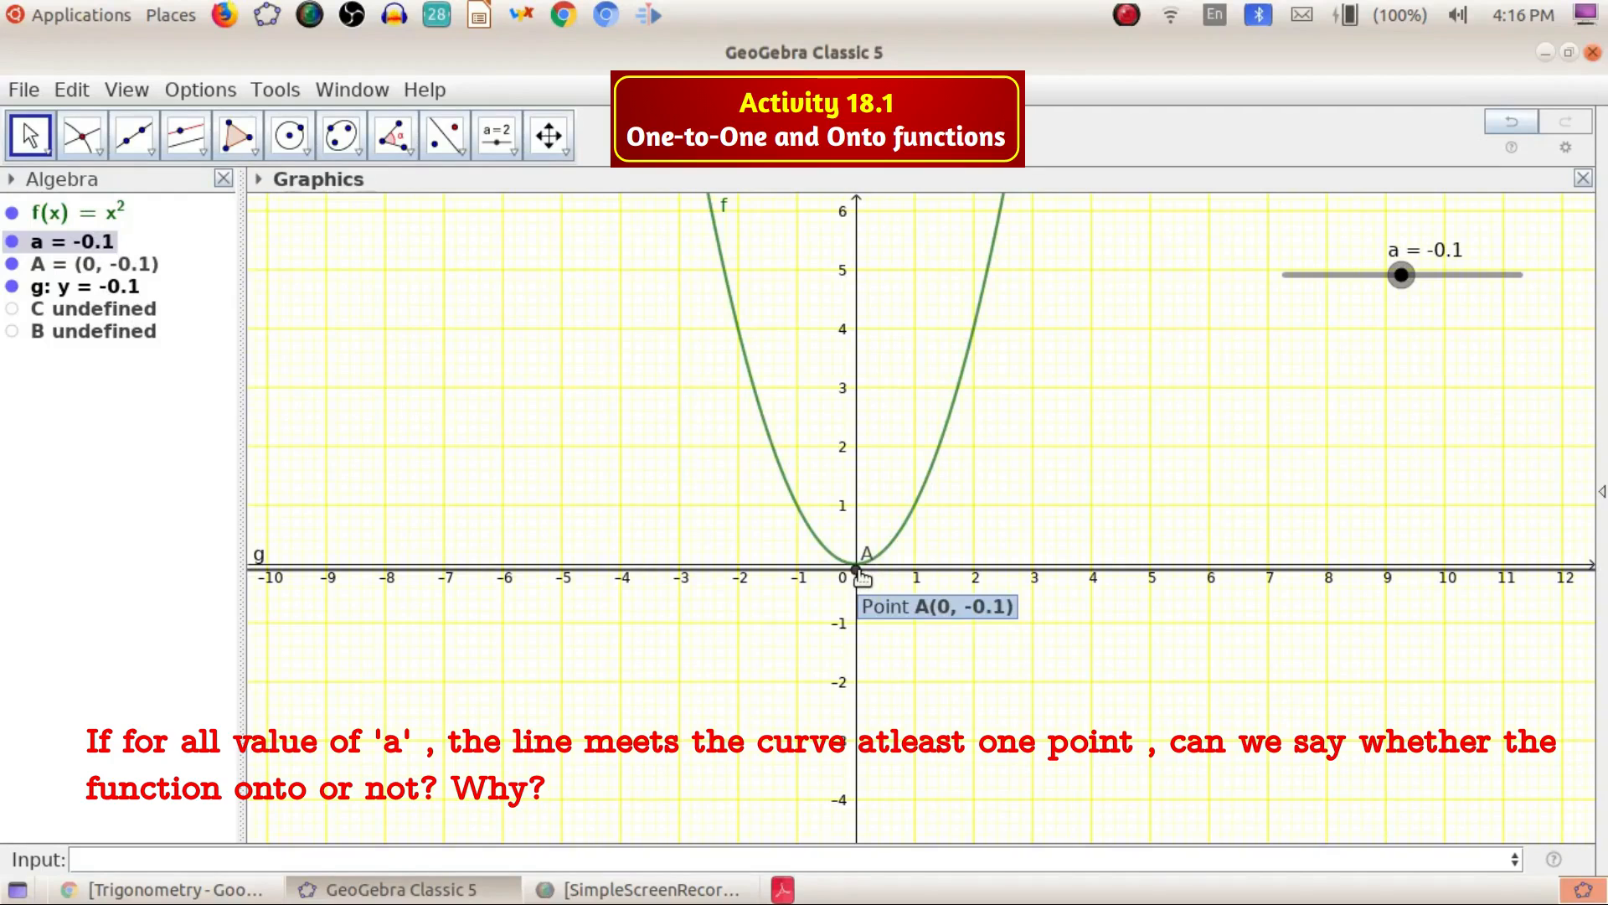
mouse_move(1402, 276)
mouse_down()
mouse_move(1344, 282)
mouse_move(1393, 273)
mouse_move(1347, 294)
mouse_move(1386, 276)
mouse_move(1400, 276)
mouse_move(1361, 304)
mouse_move(1398, 294)
mouse_up()
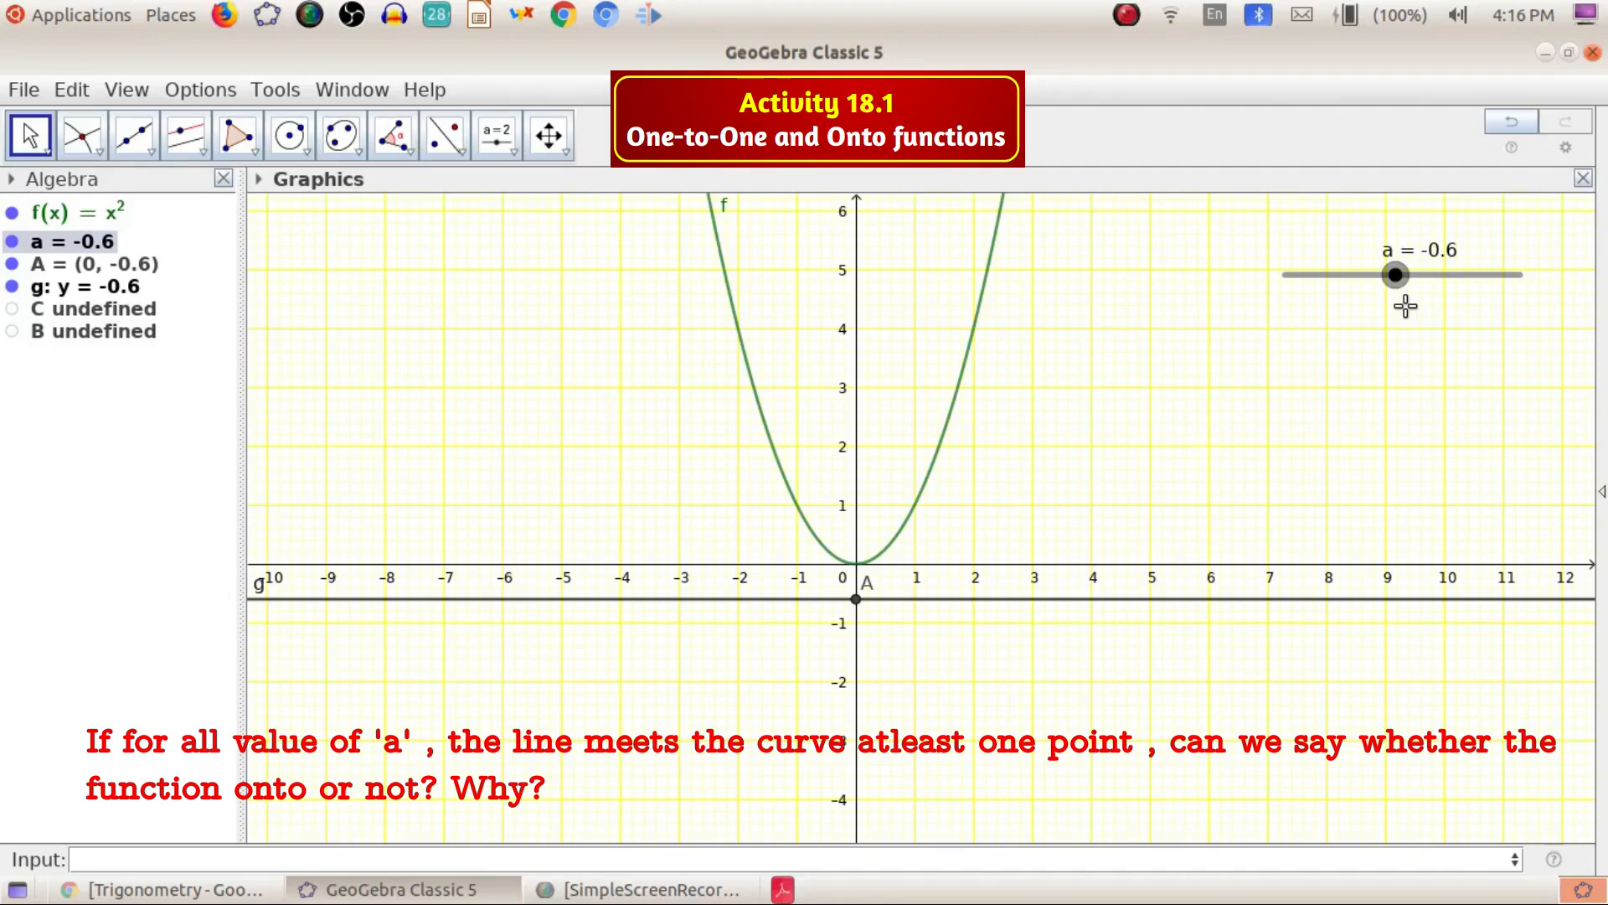
drag(1397, 274, 1386, 241)
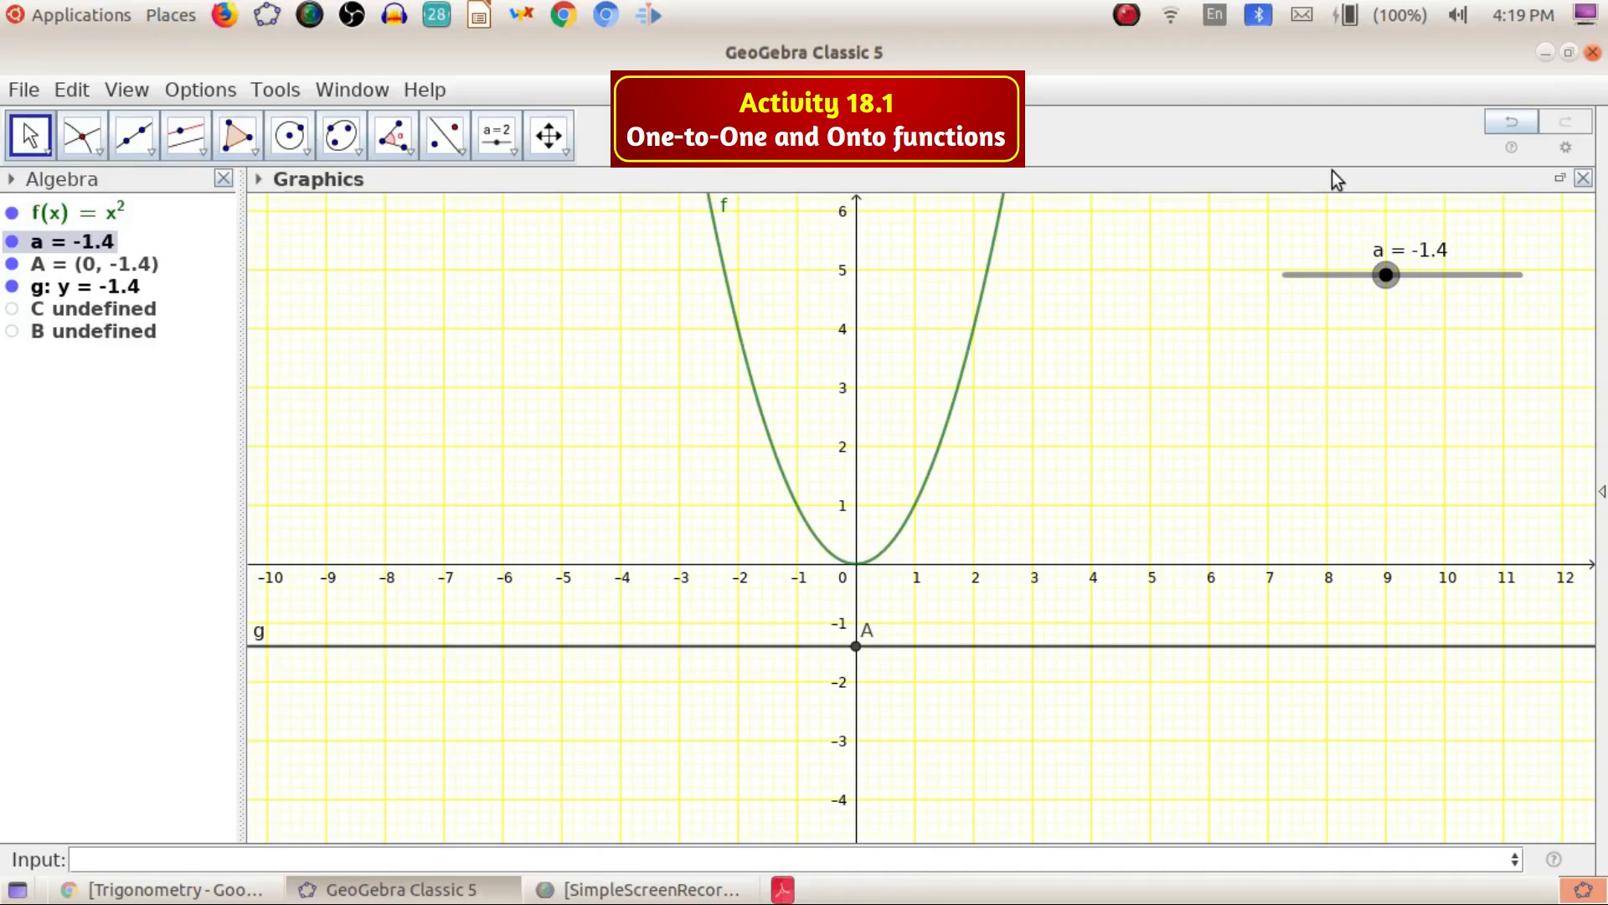
Save the construction as activity 18.1 in the kuttamath folder
click(25, 89)
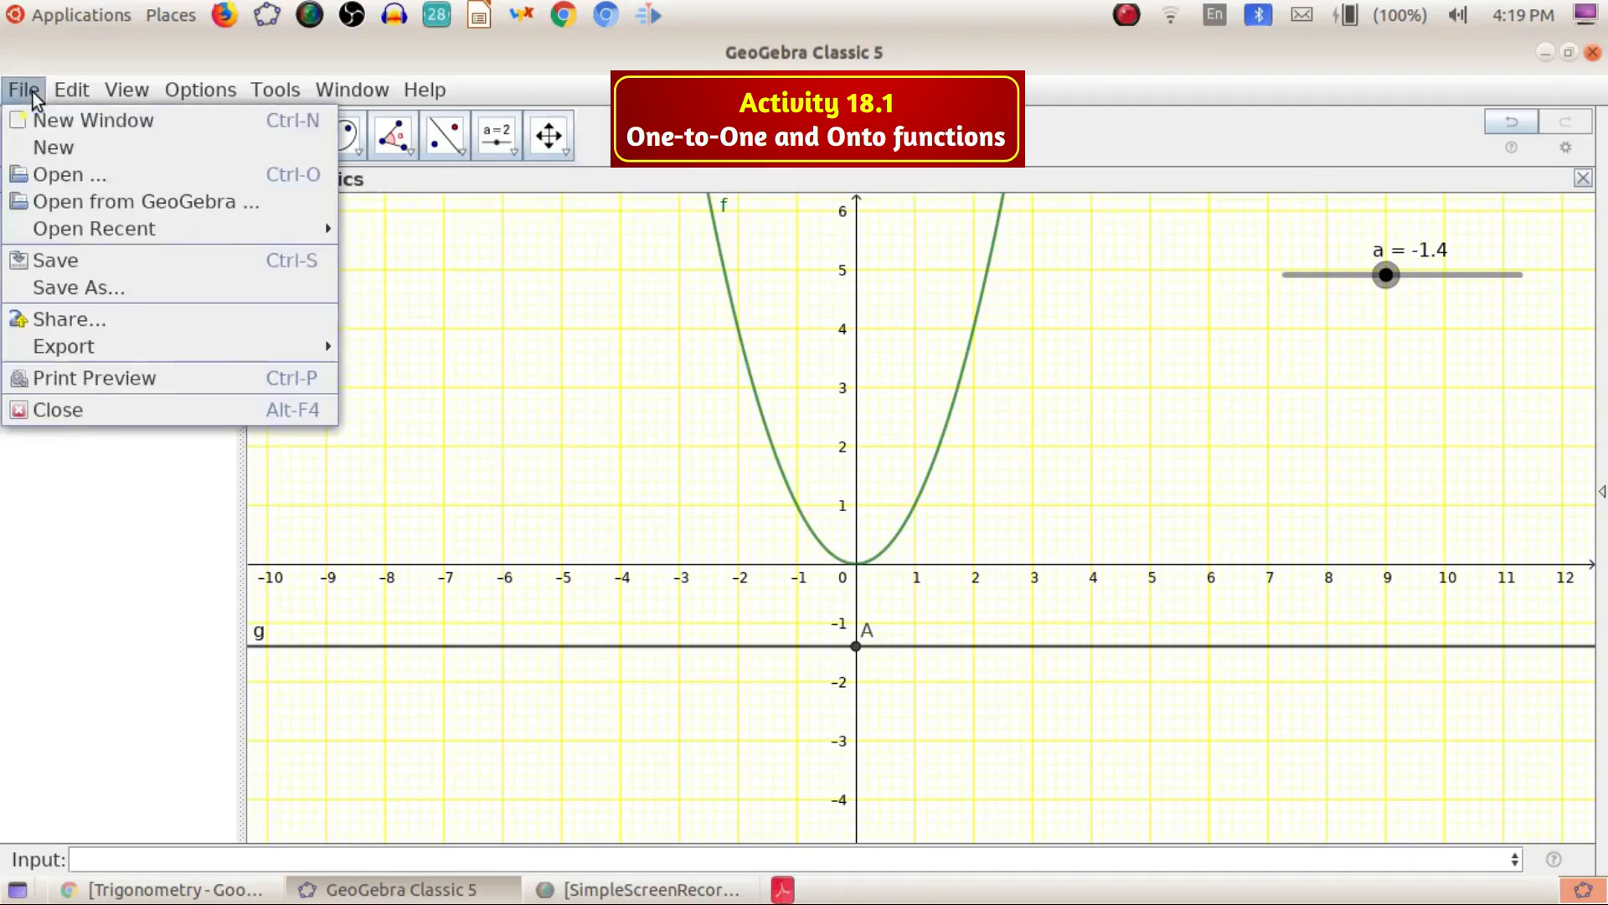
click(90, 287)
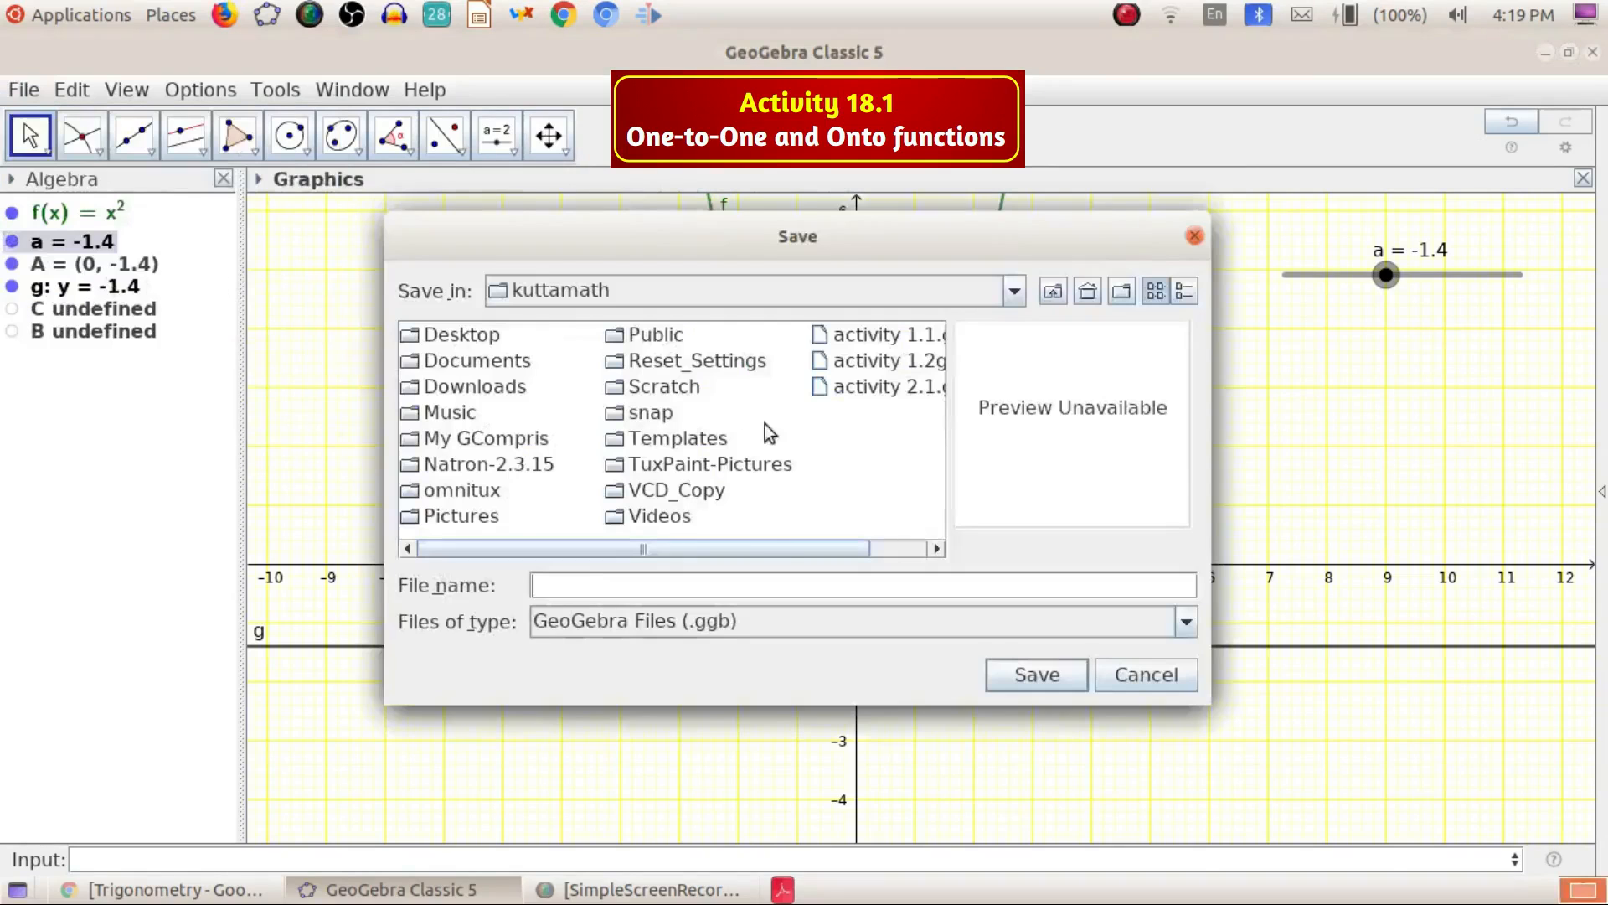
text(activity 1)
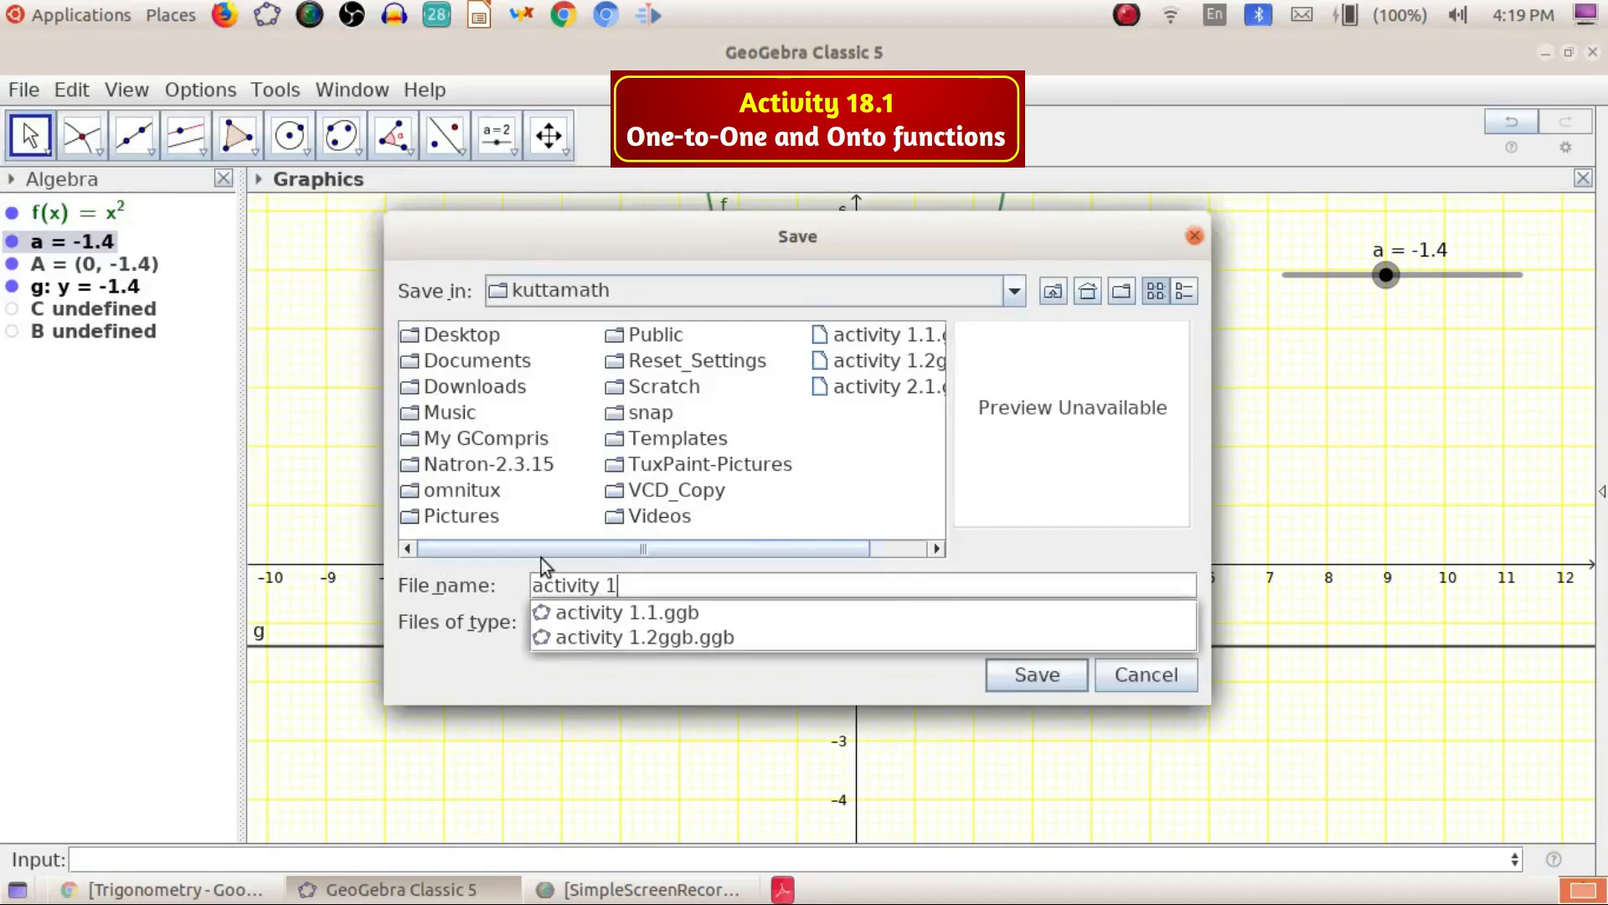
text(8.1)
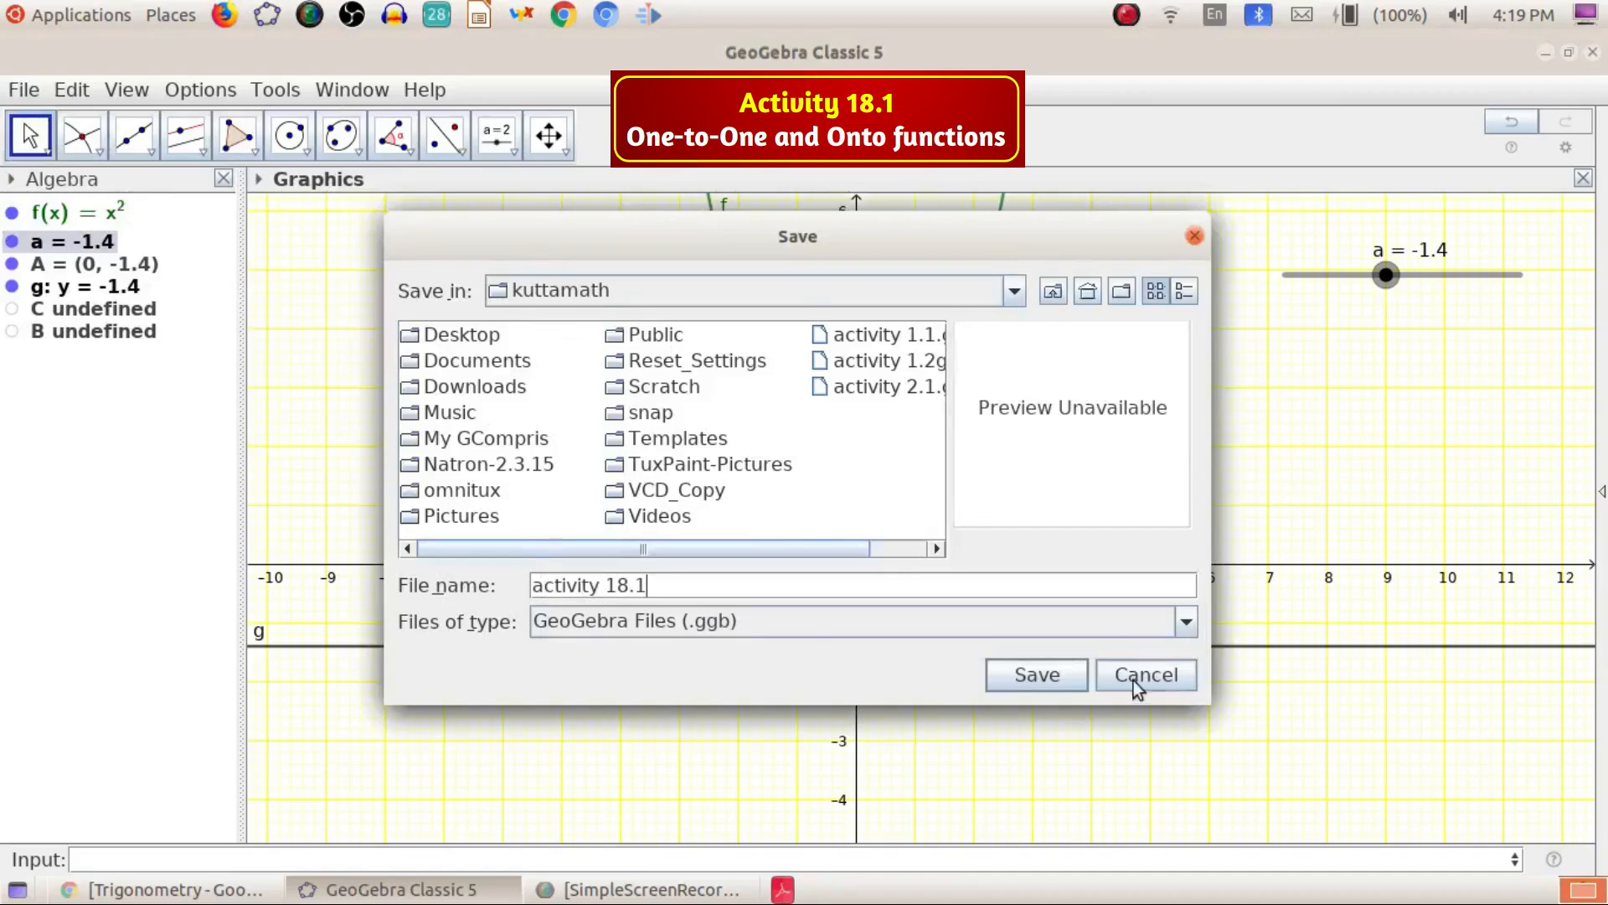
click(1047, 682)
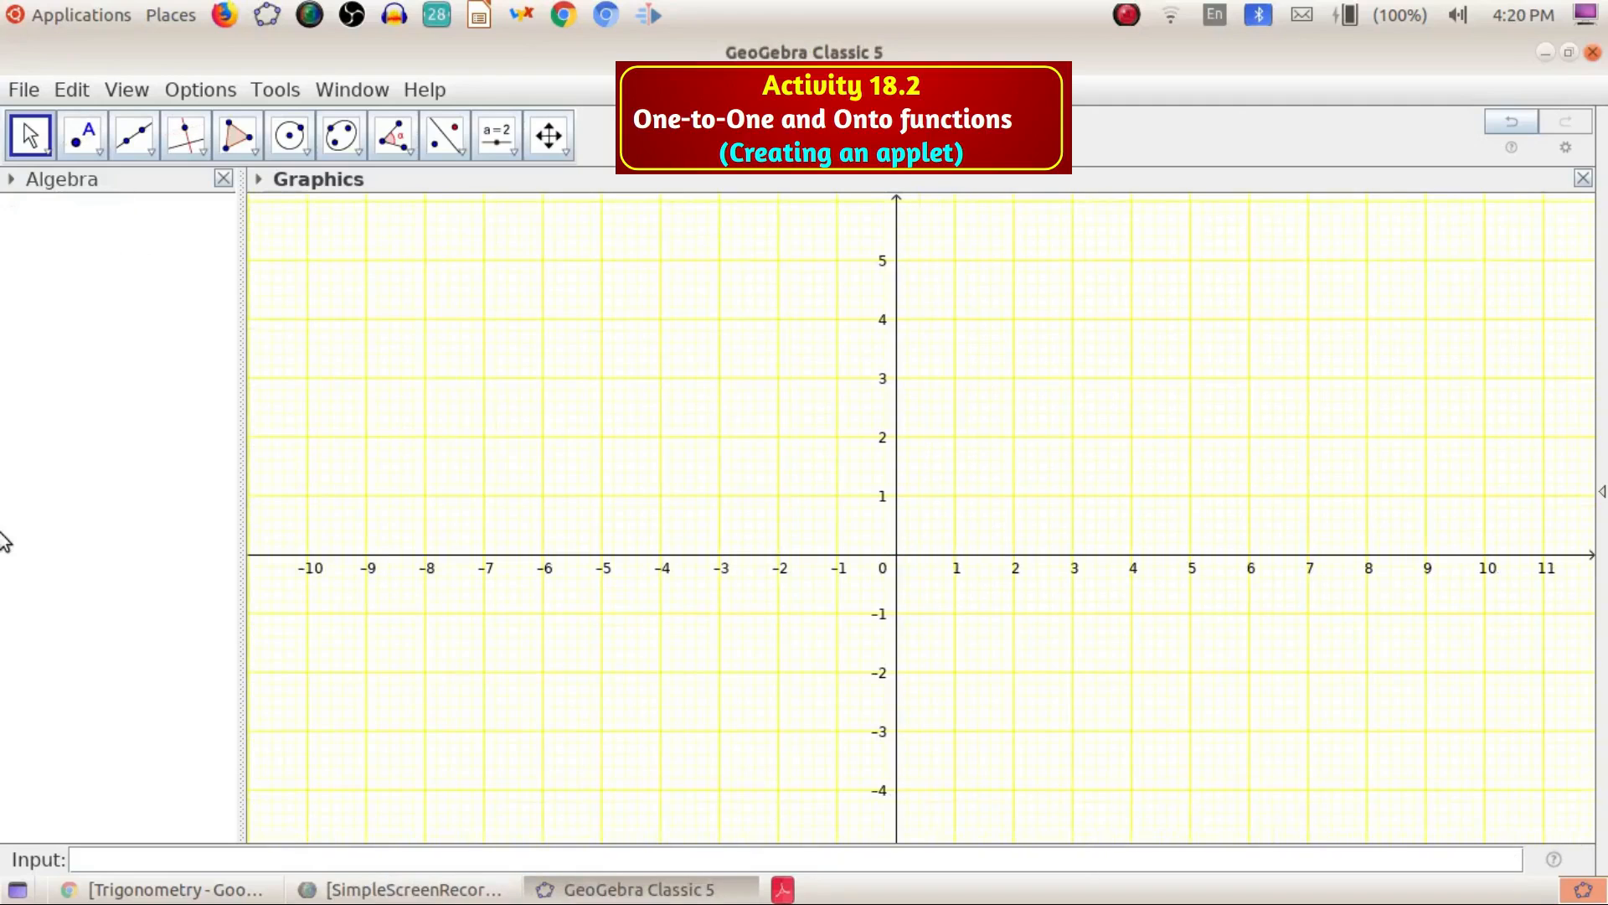
Reopen the recent file activity 18.1.ggb without saving the blank window, and set slider a to 2.5
click(25, 91)
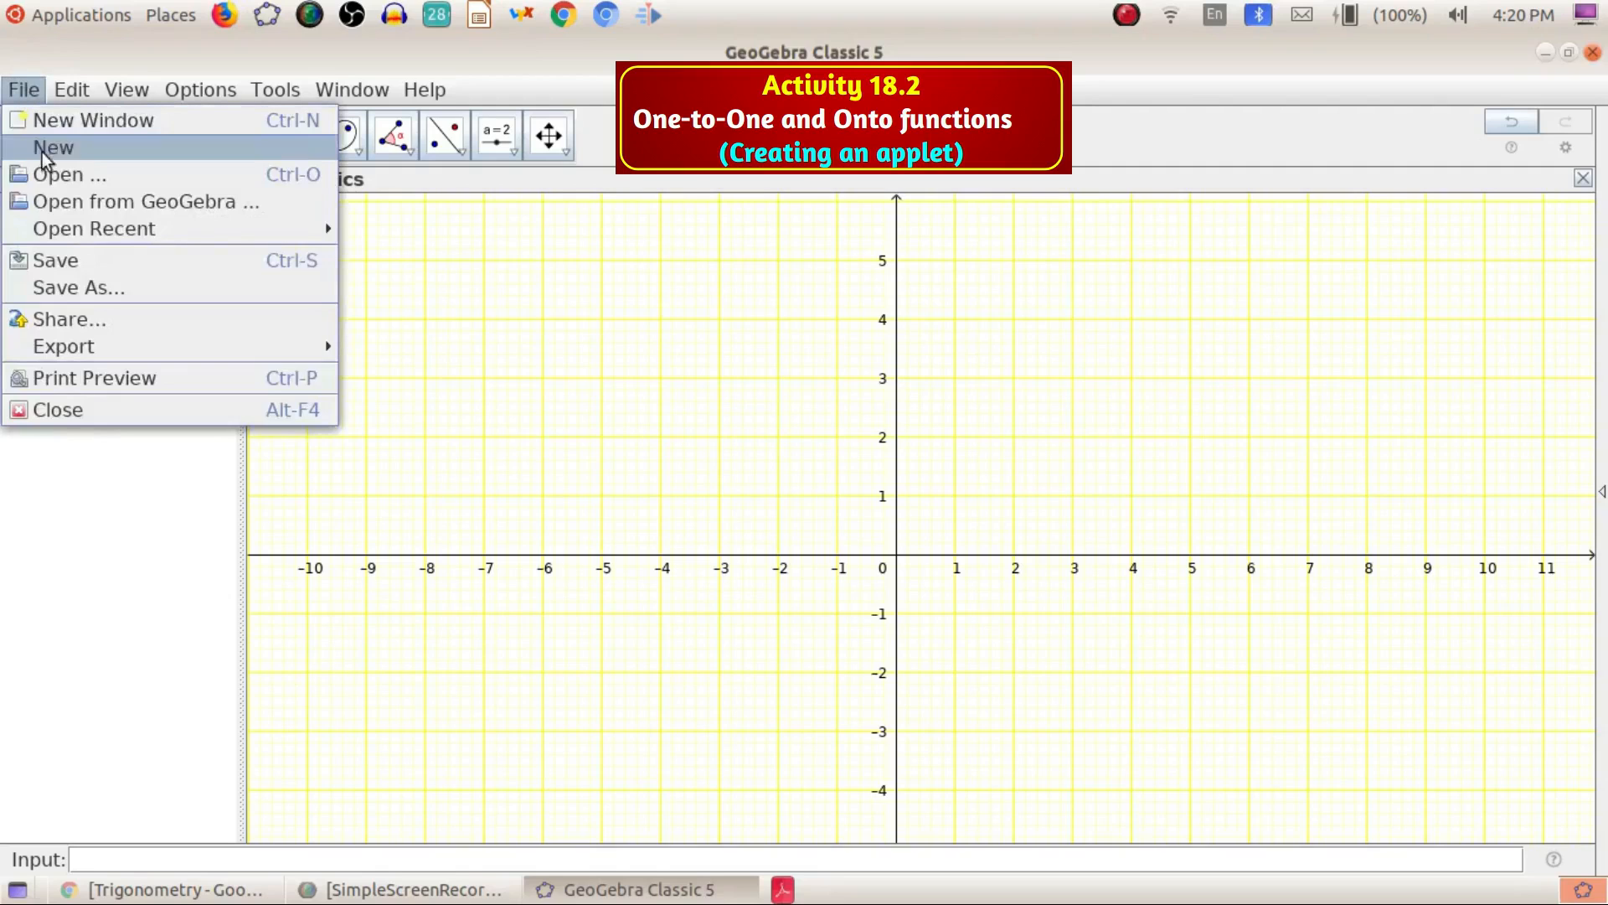
mouse_move(137, 228)
click(531, 234)
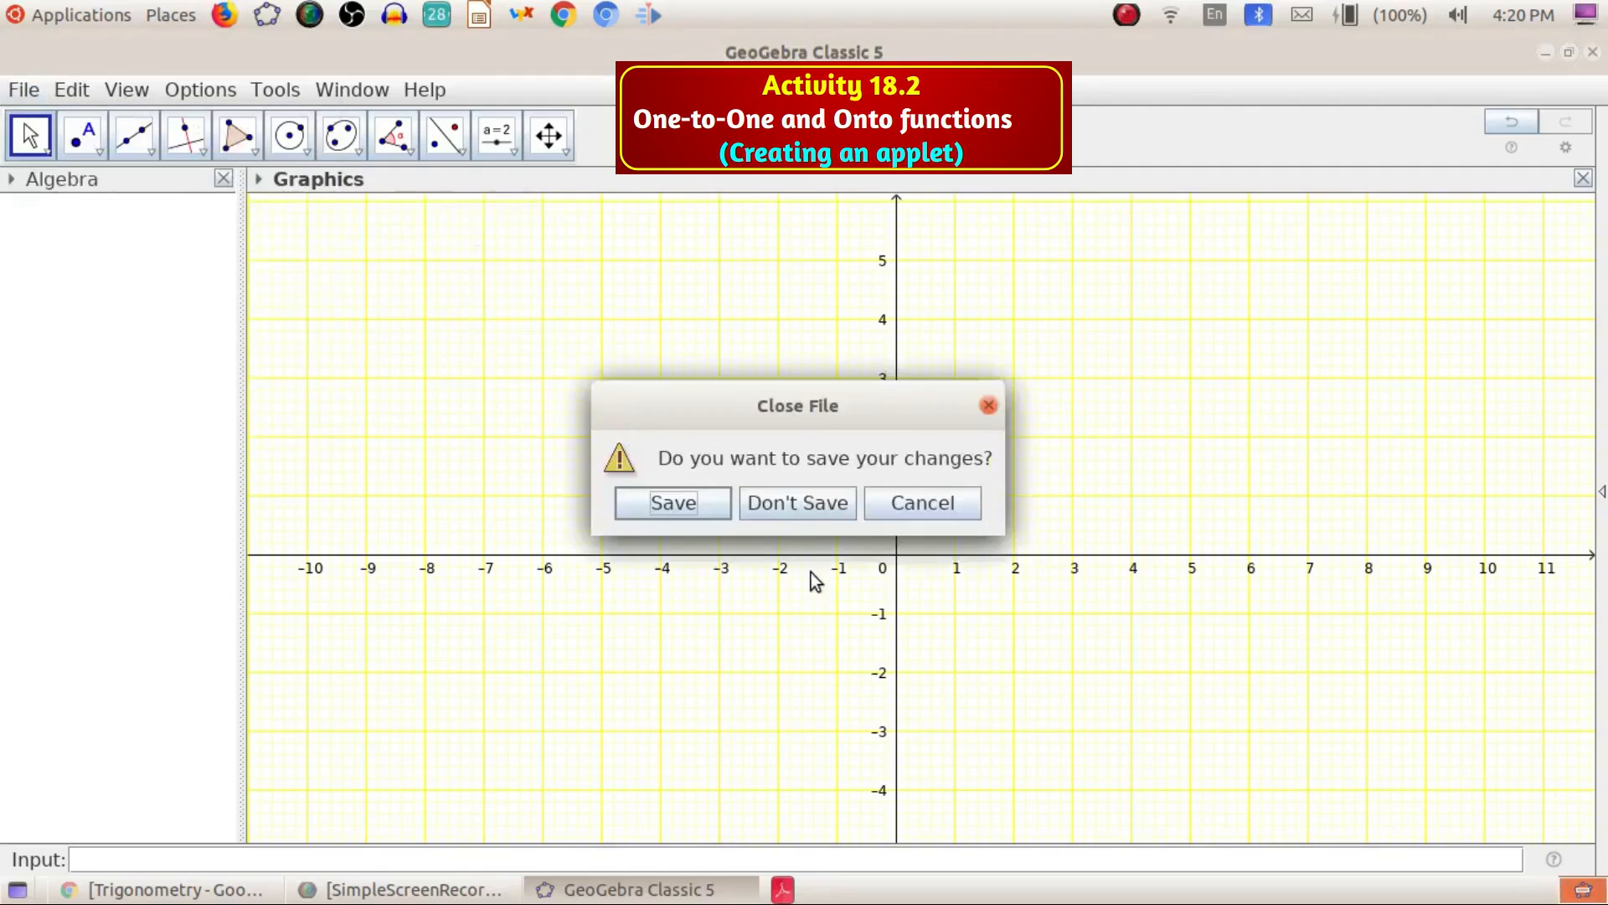
click(805, 504)
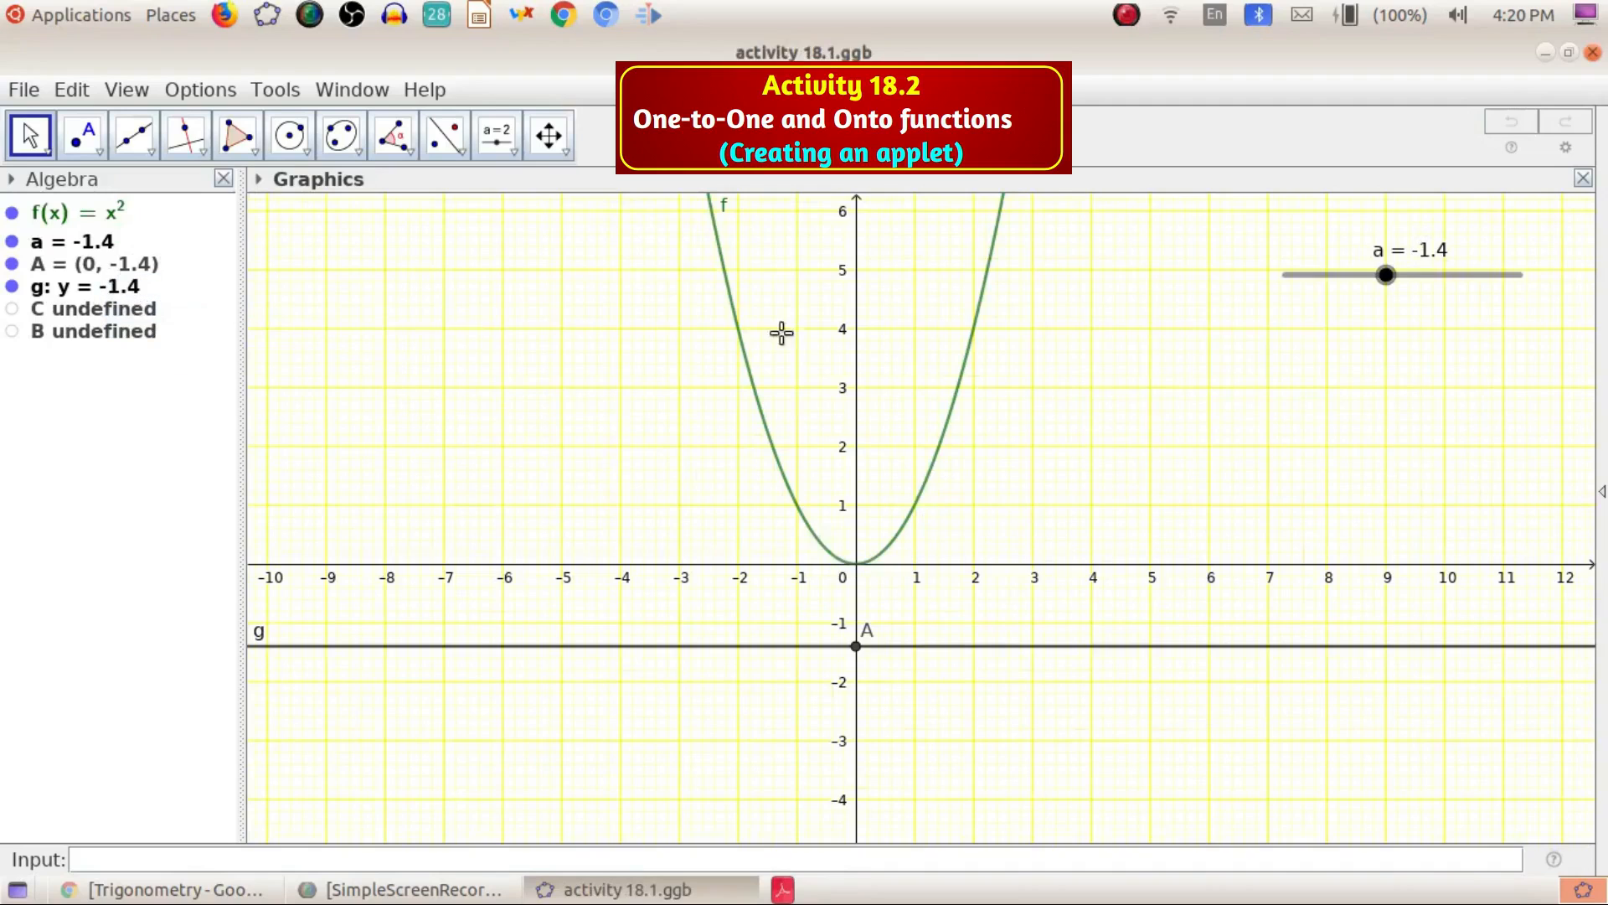
drag(1384, 273, 1433, 274)
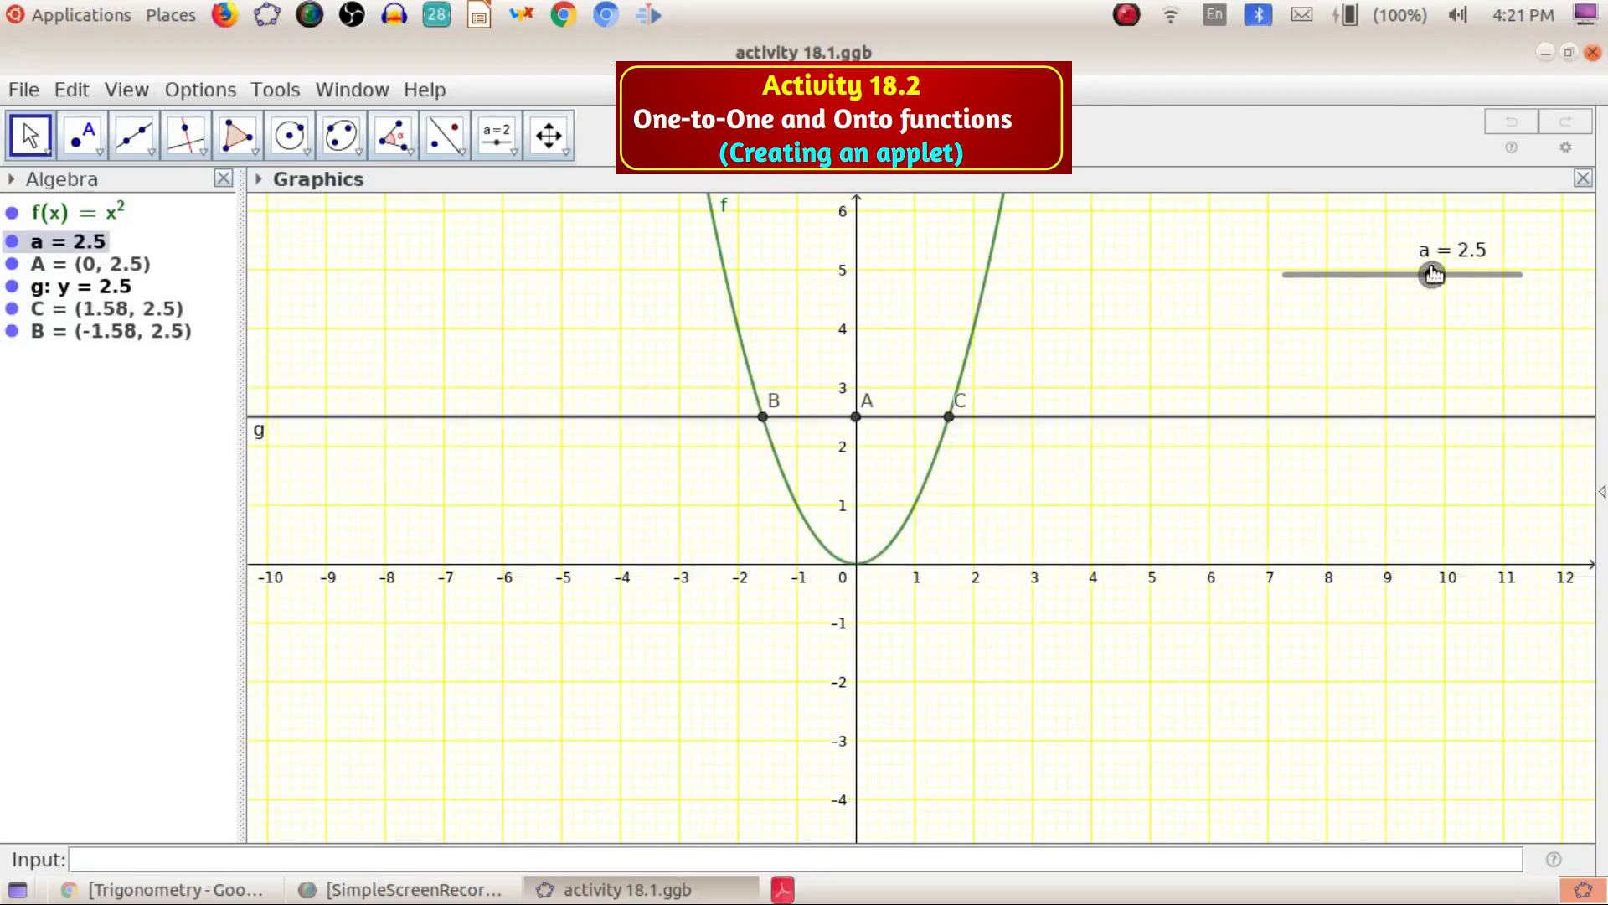
Insert an input box captioned function, linked to f(x), next to the slider
click(509, 152)
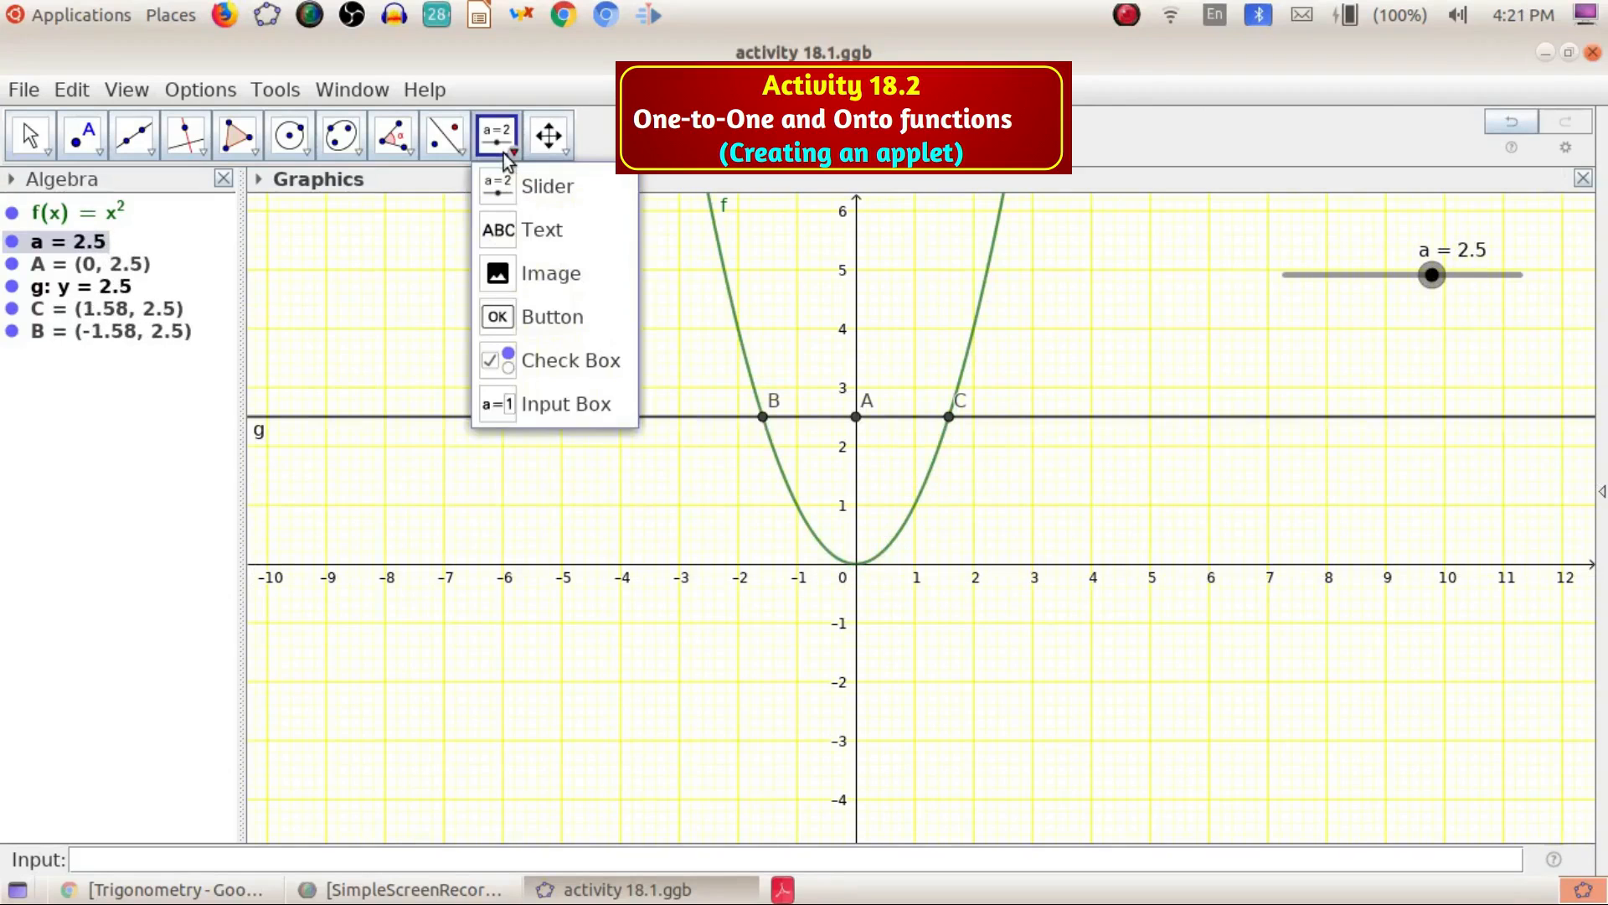
click(544, 404)
click(1334, 346)
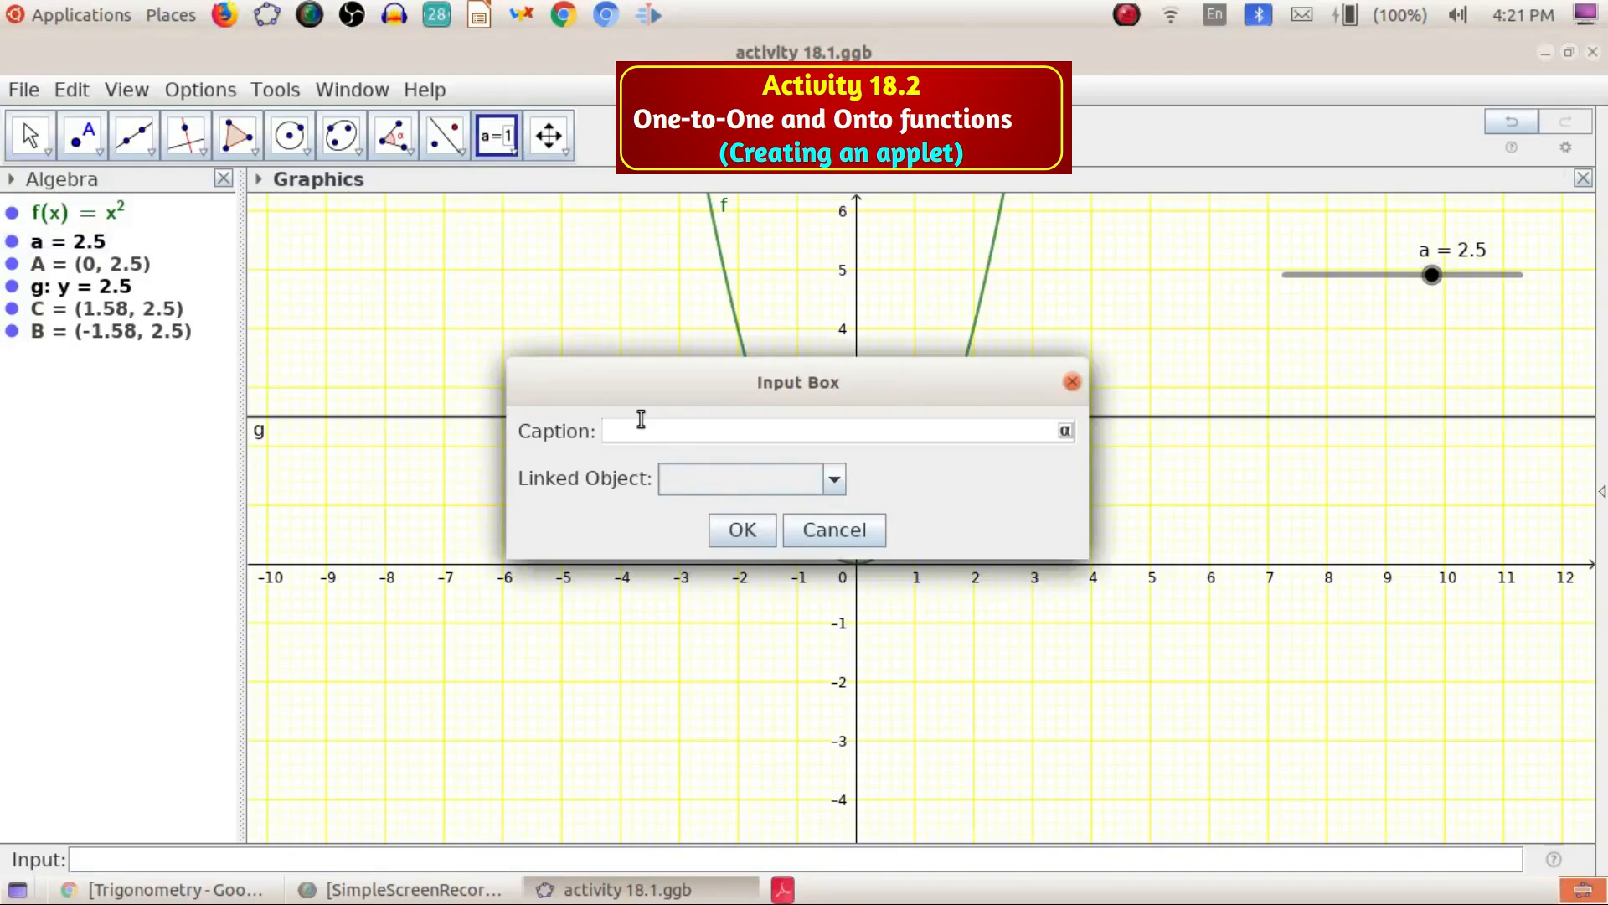
text(unc)
click(825, 485)
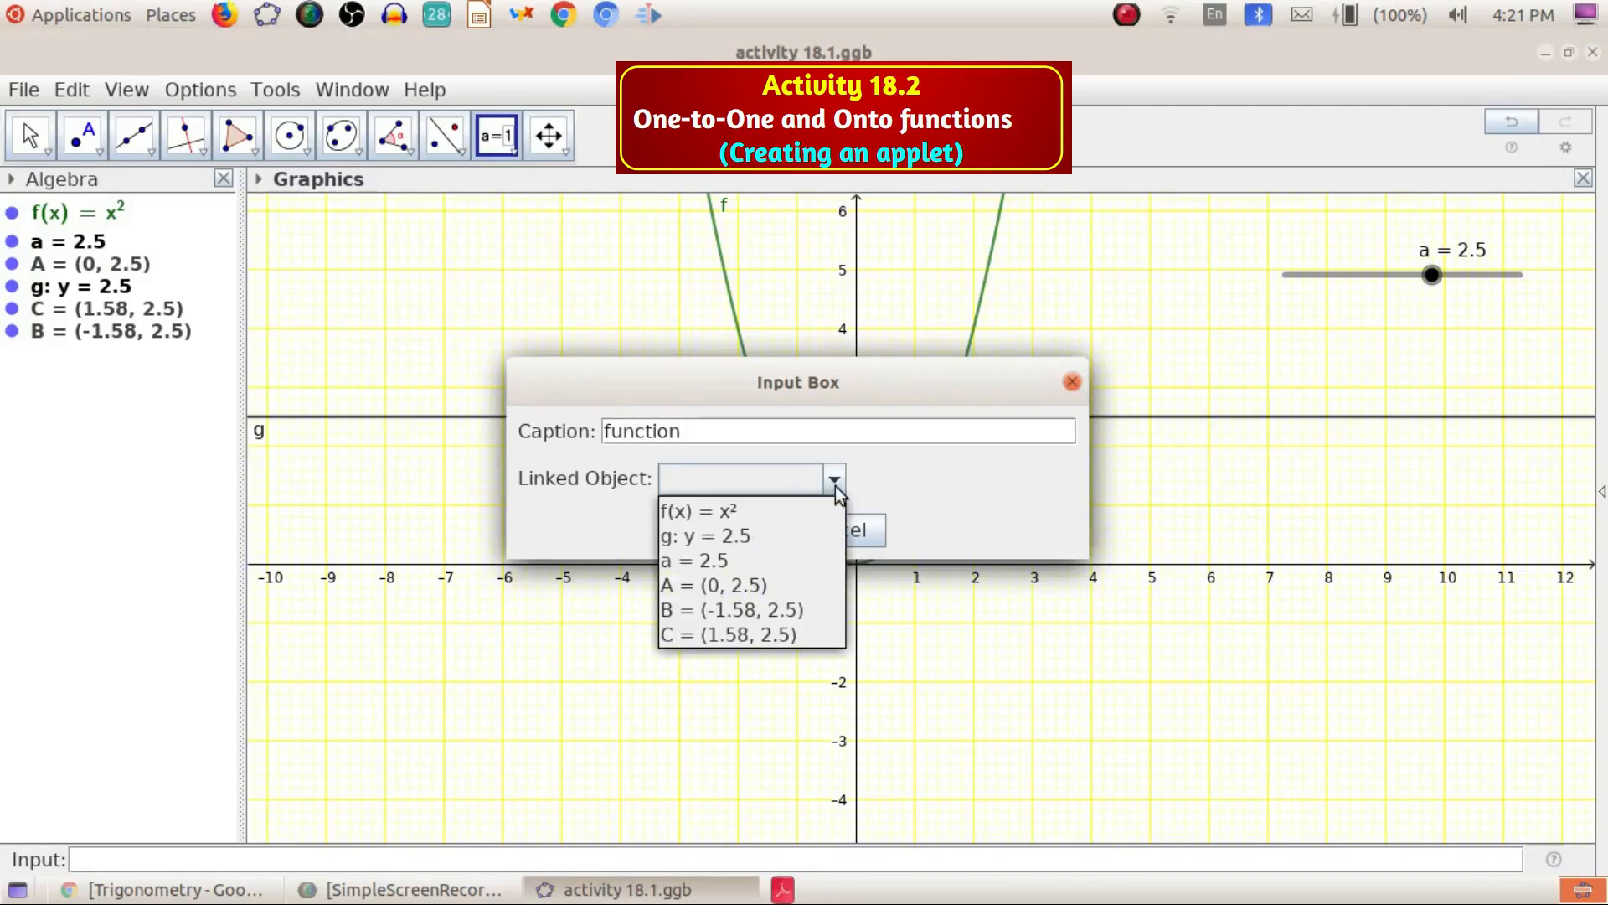
click(718, 513)
click(737, 529)
drag(1364, 376, 1225, 355)
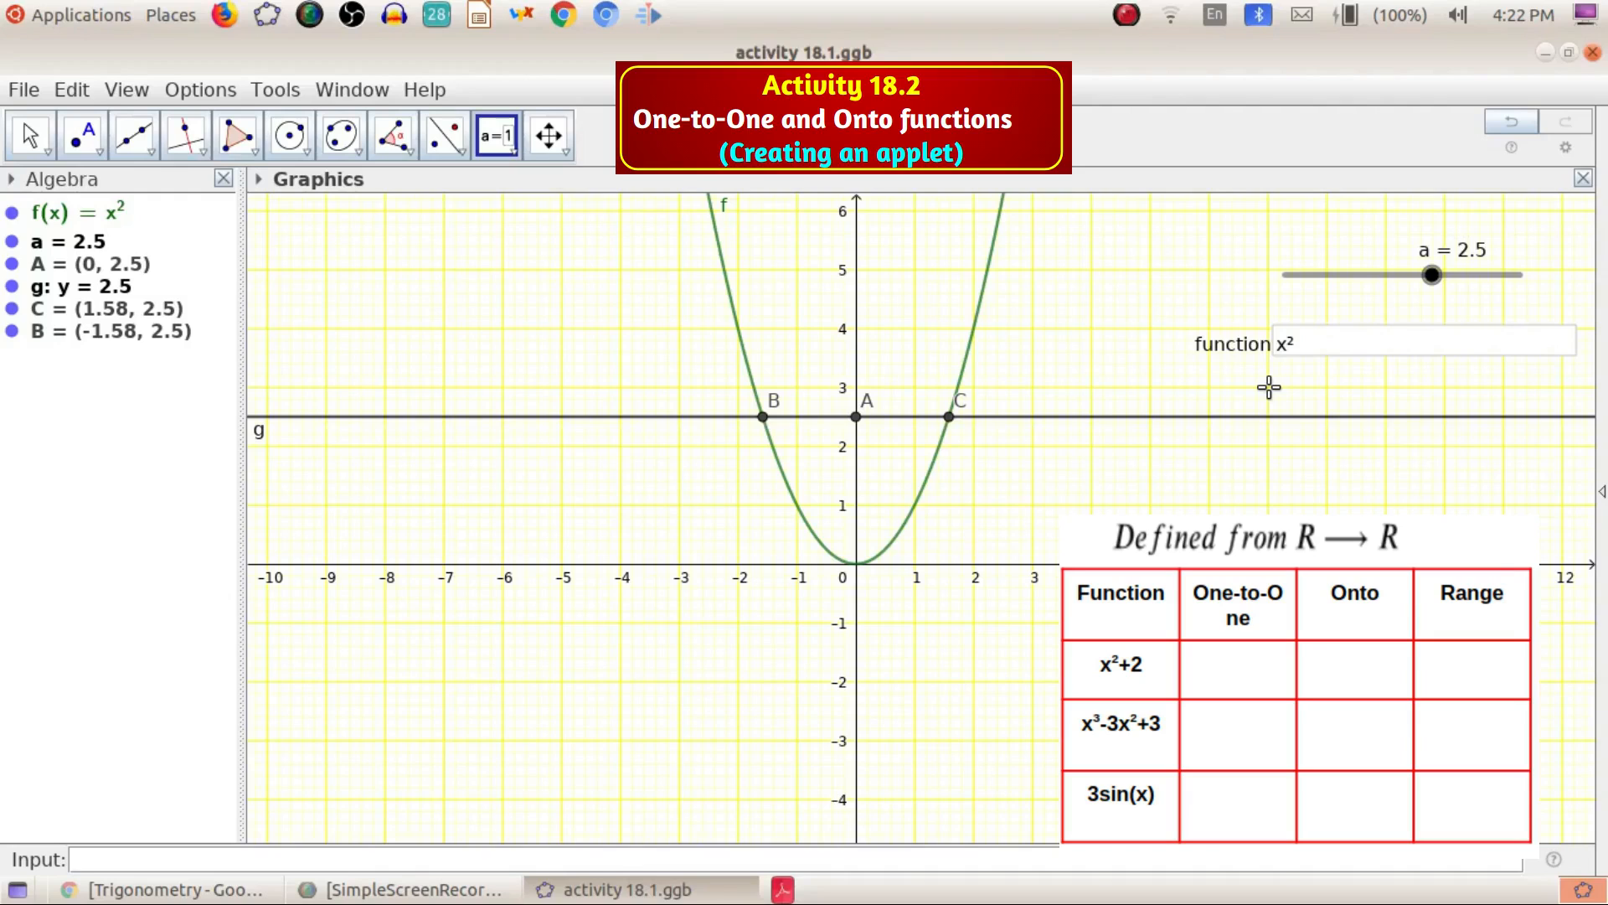
Change the function in the input box to x^2+2
click(1330, 343)
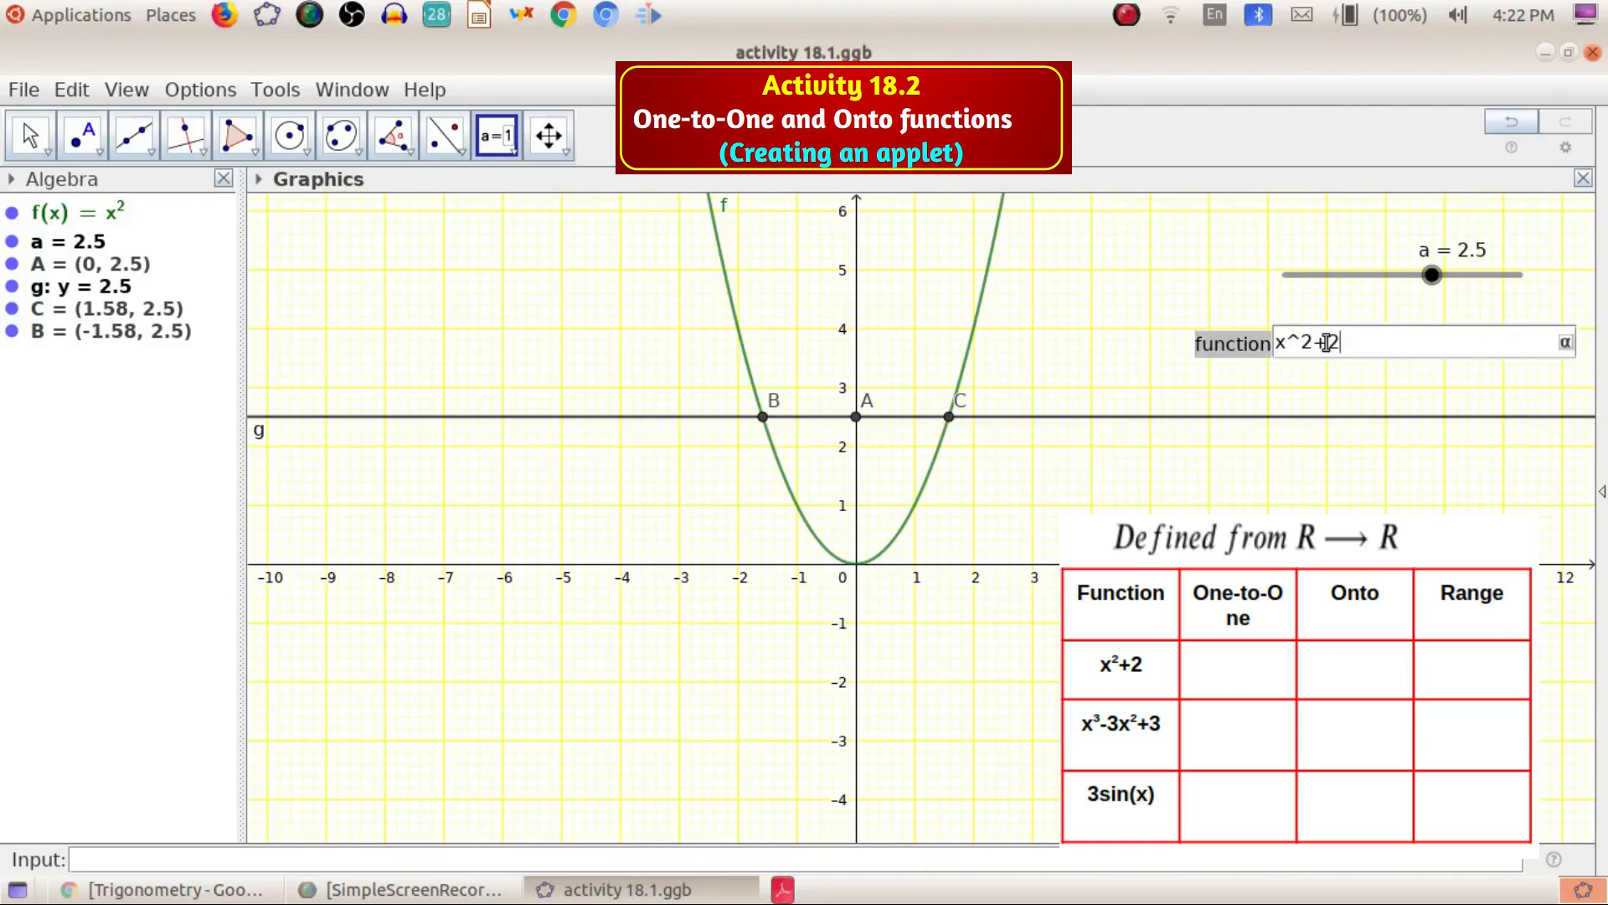
text(+2)
key(Return)
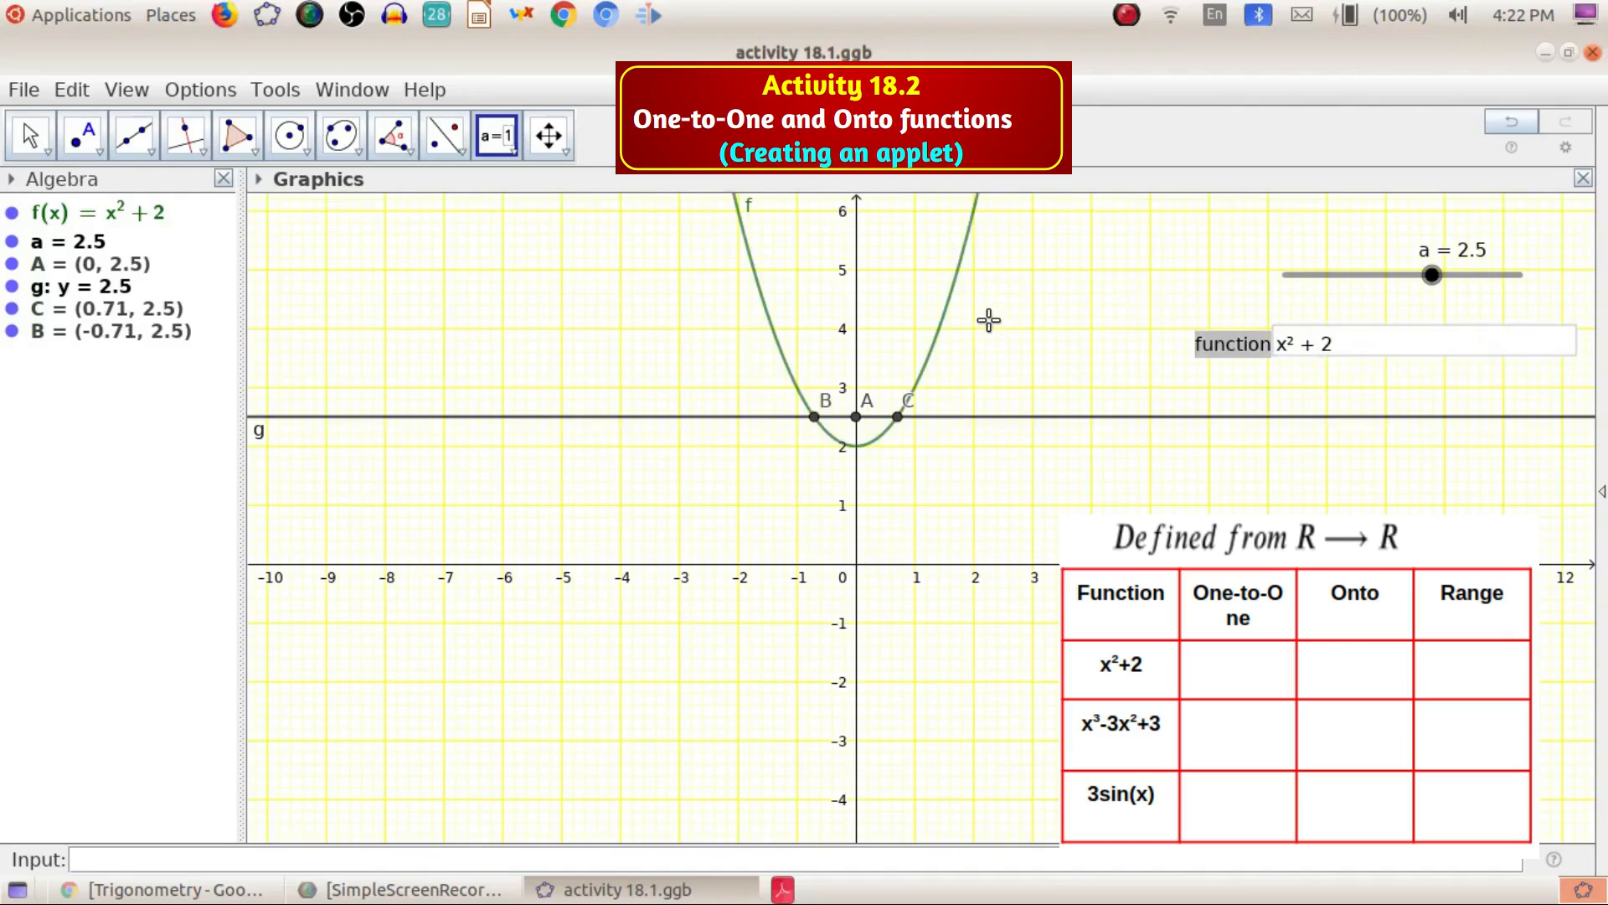
Vary slider a from 6 down to 1 to check how line g meets the new curve
click(32, 139)
drag(674, 272, 669, 395)
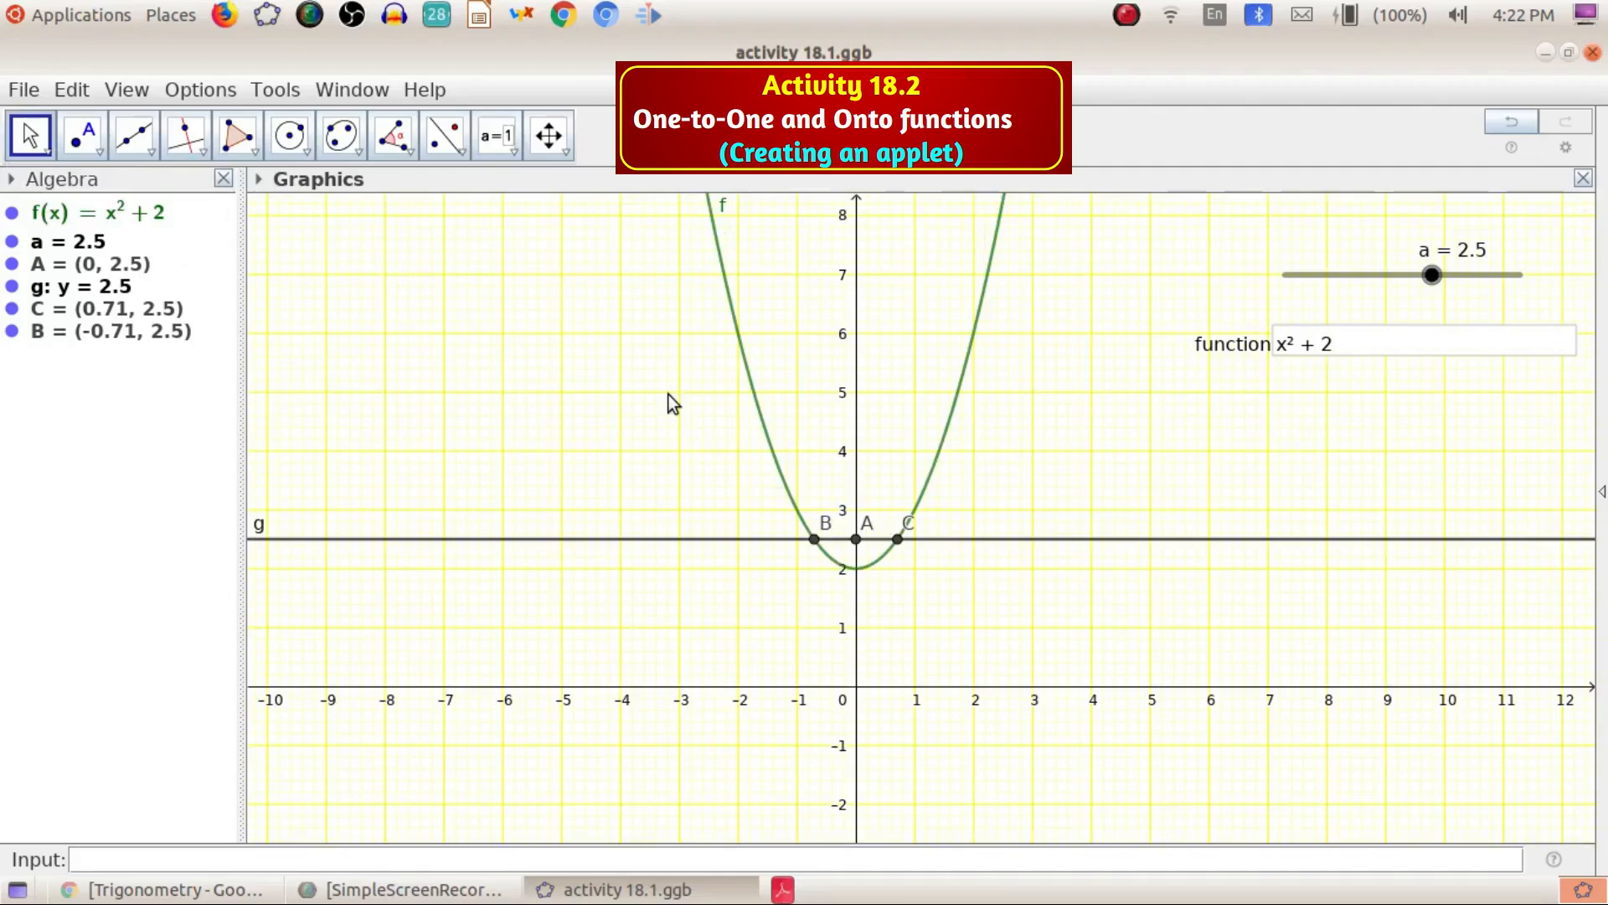
drag(1433, 276, 1474, 281)
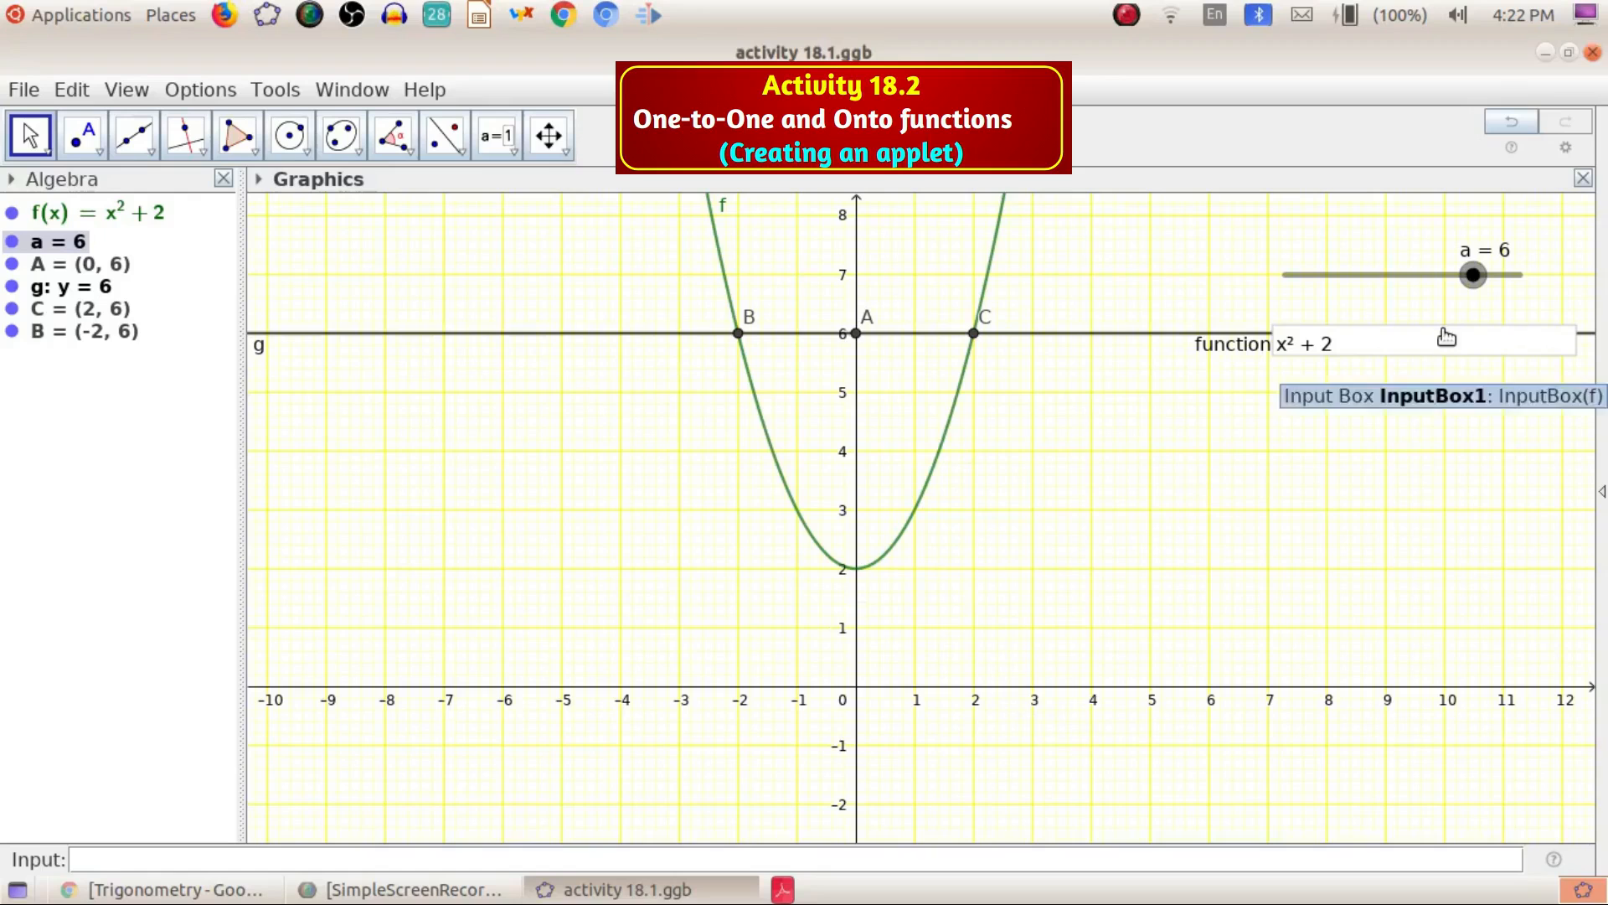
drag(1472, 275, 1399, 332)
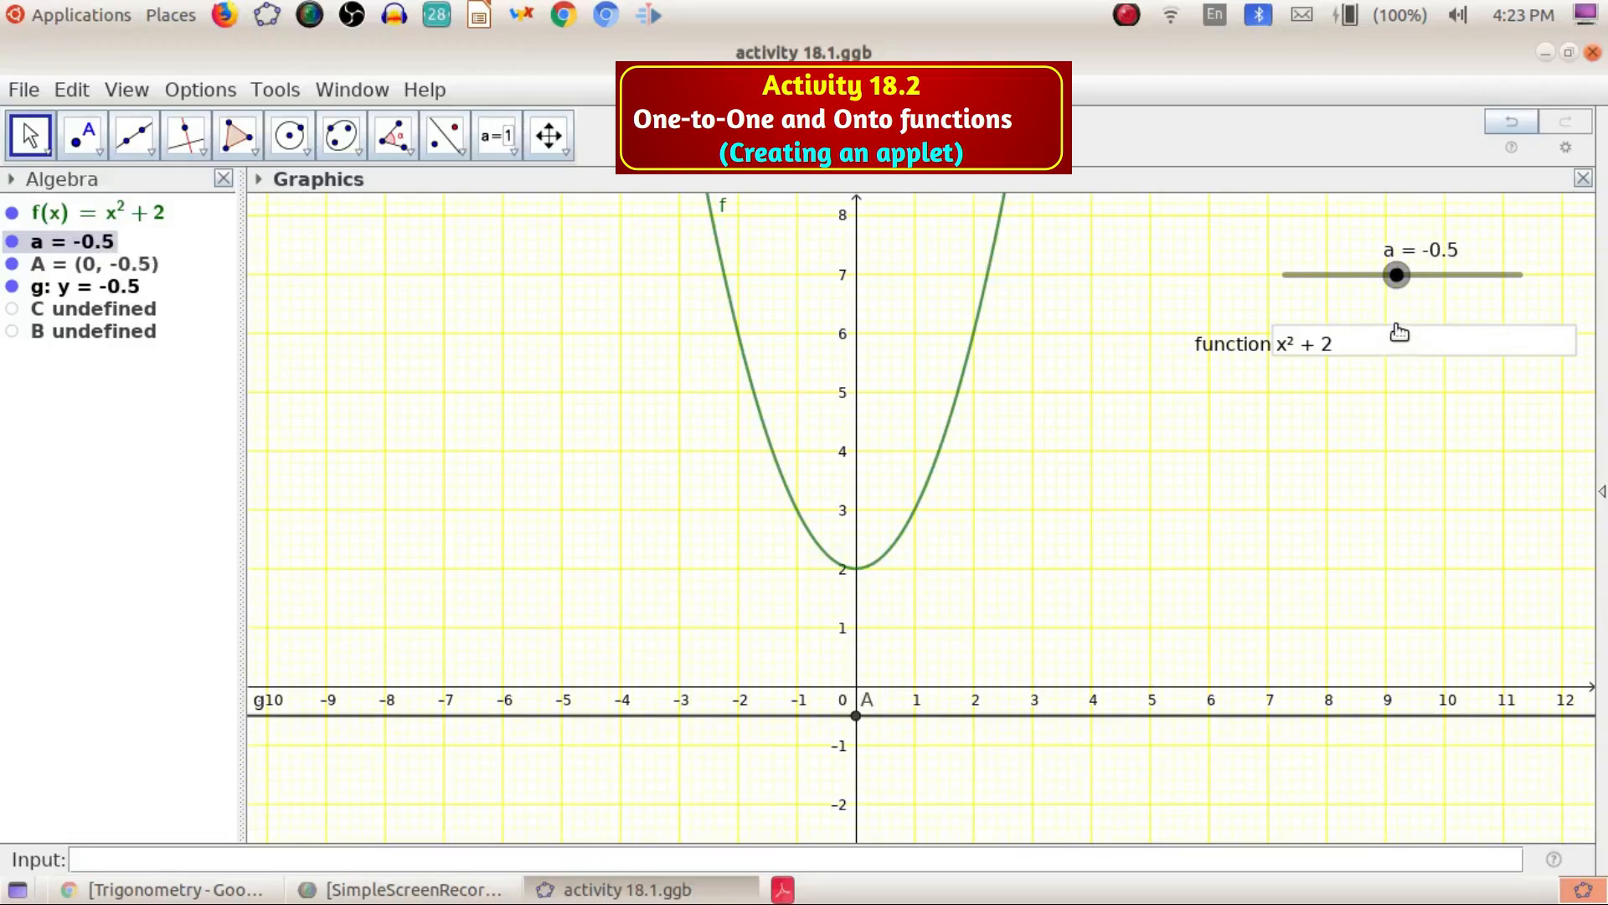
drag(1399, 333, 1416, 324)
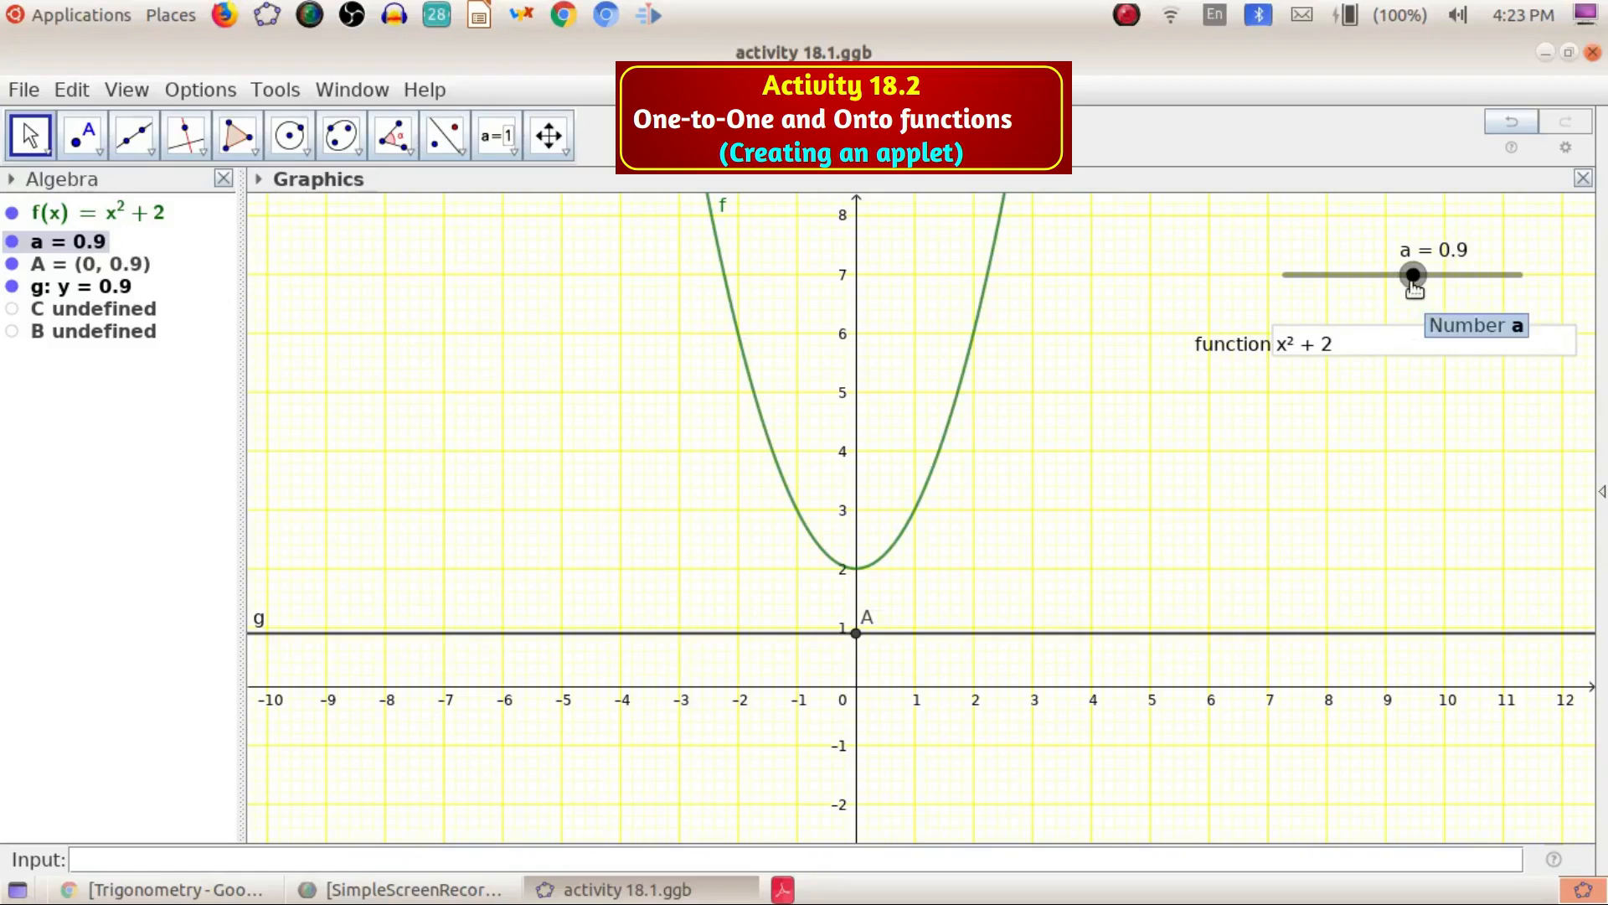
mouse_move(1415, 282)
mouse_down()
mouse_move(1432, 275)
mouse_move(1415, 275)
mouse_up()
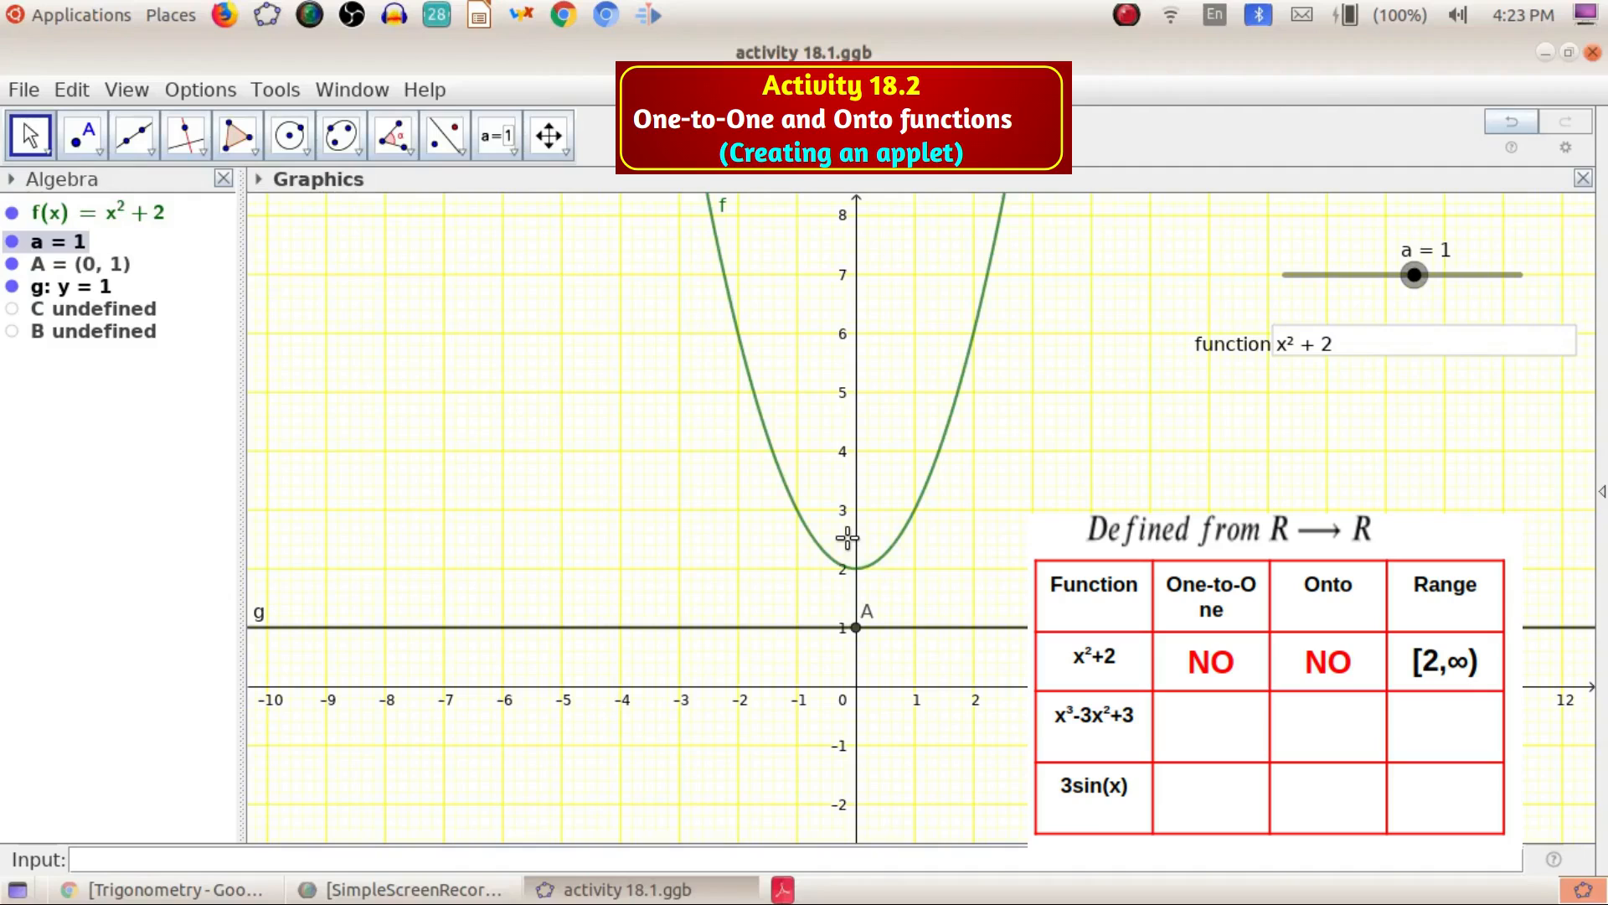
Enter x^3-3x^2+3 as the function in the input box
click(1362, 341)
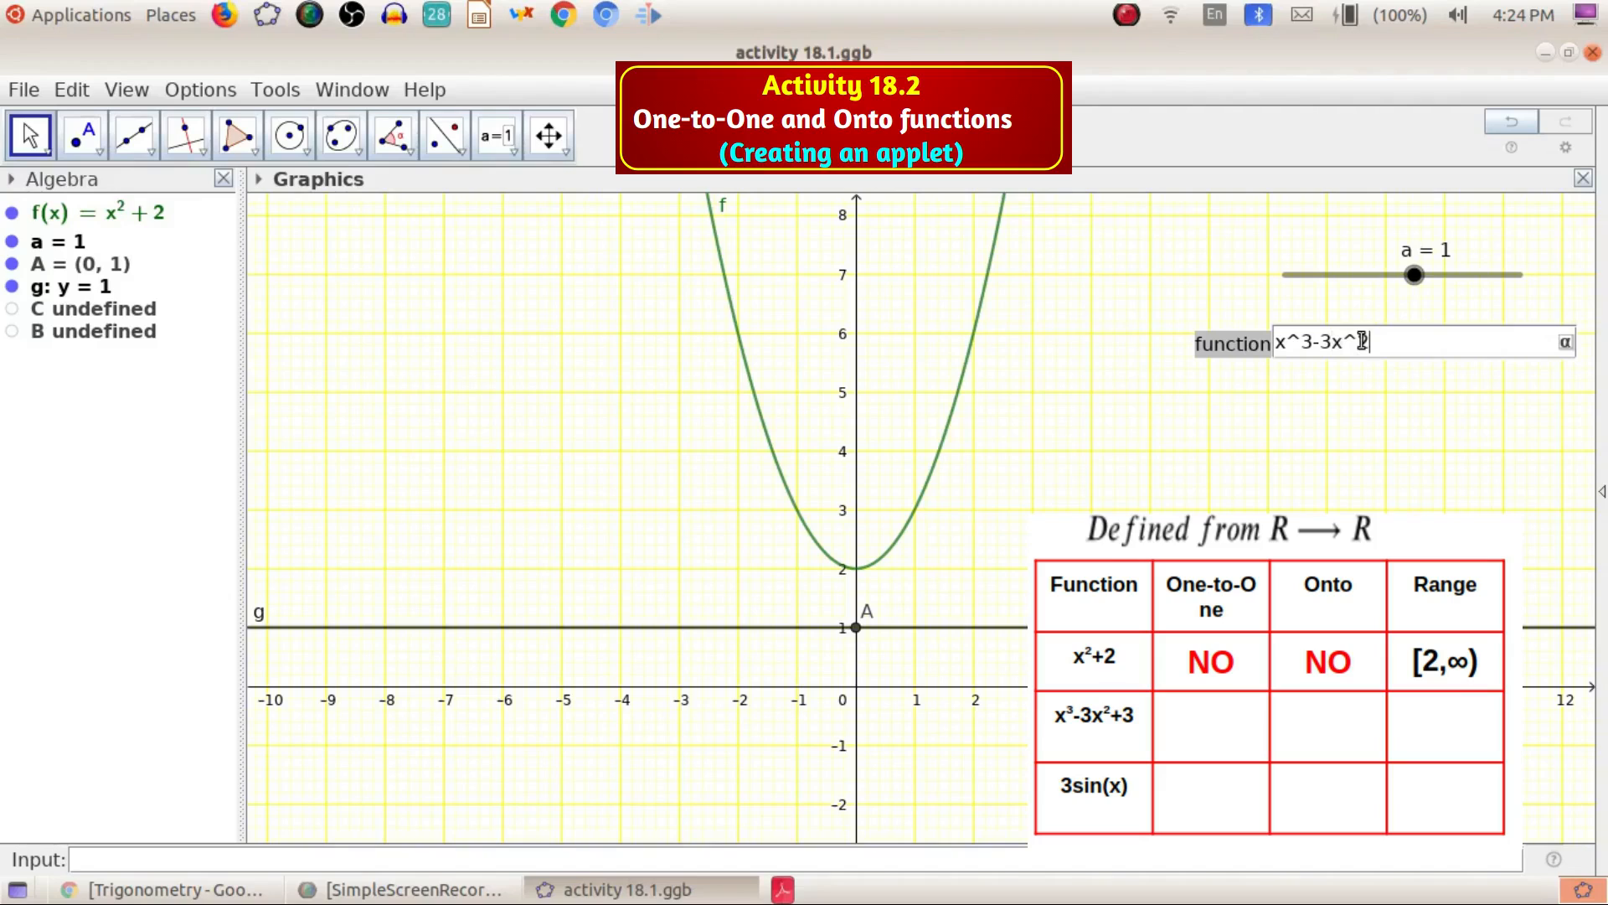
key(Return)
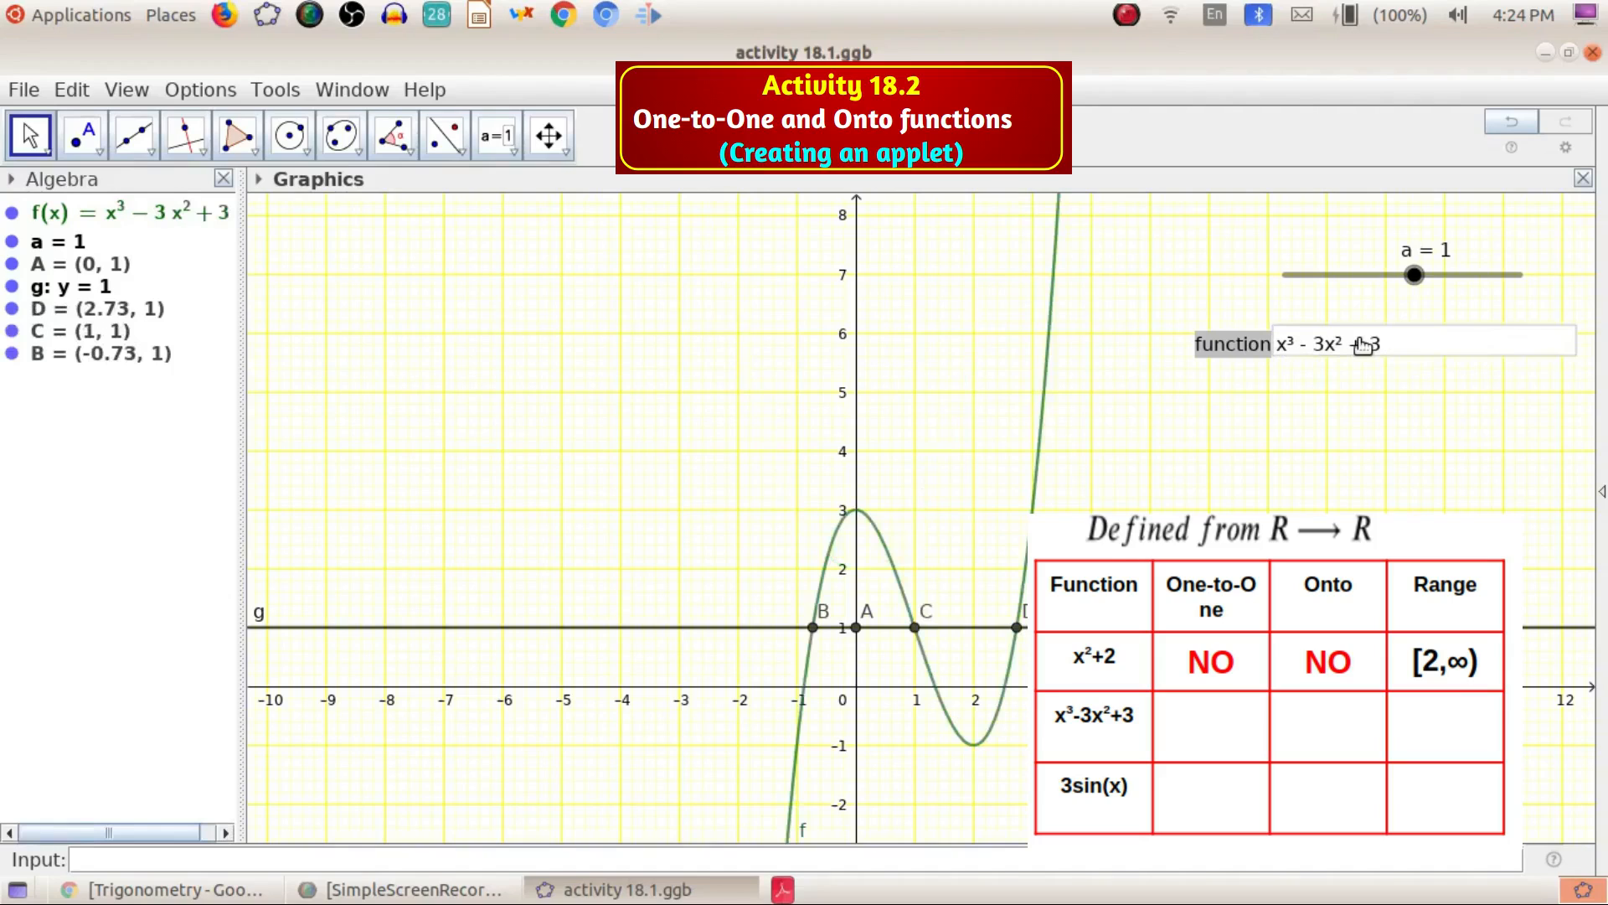
Move slider a to 1.9 to examine where line g crosses the cubic curve
scroll(1000, 549, down, 3)
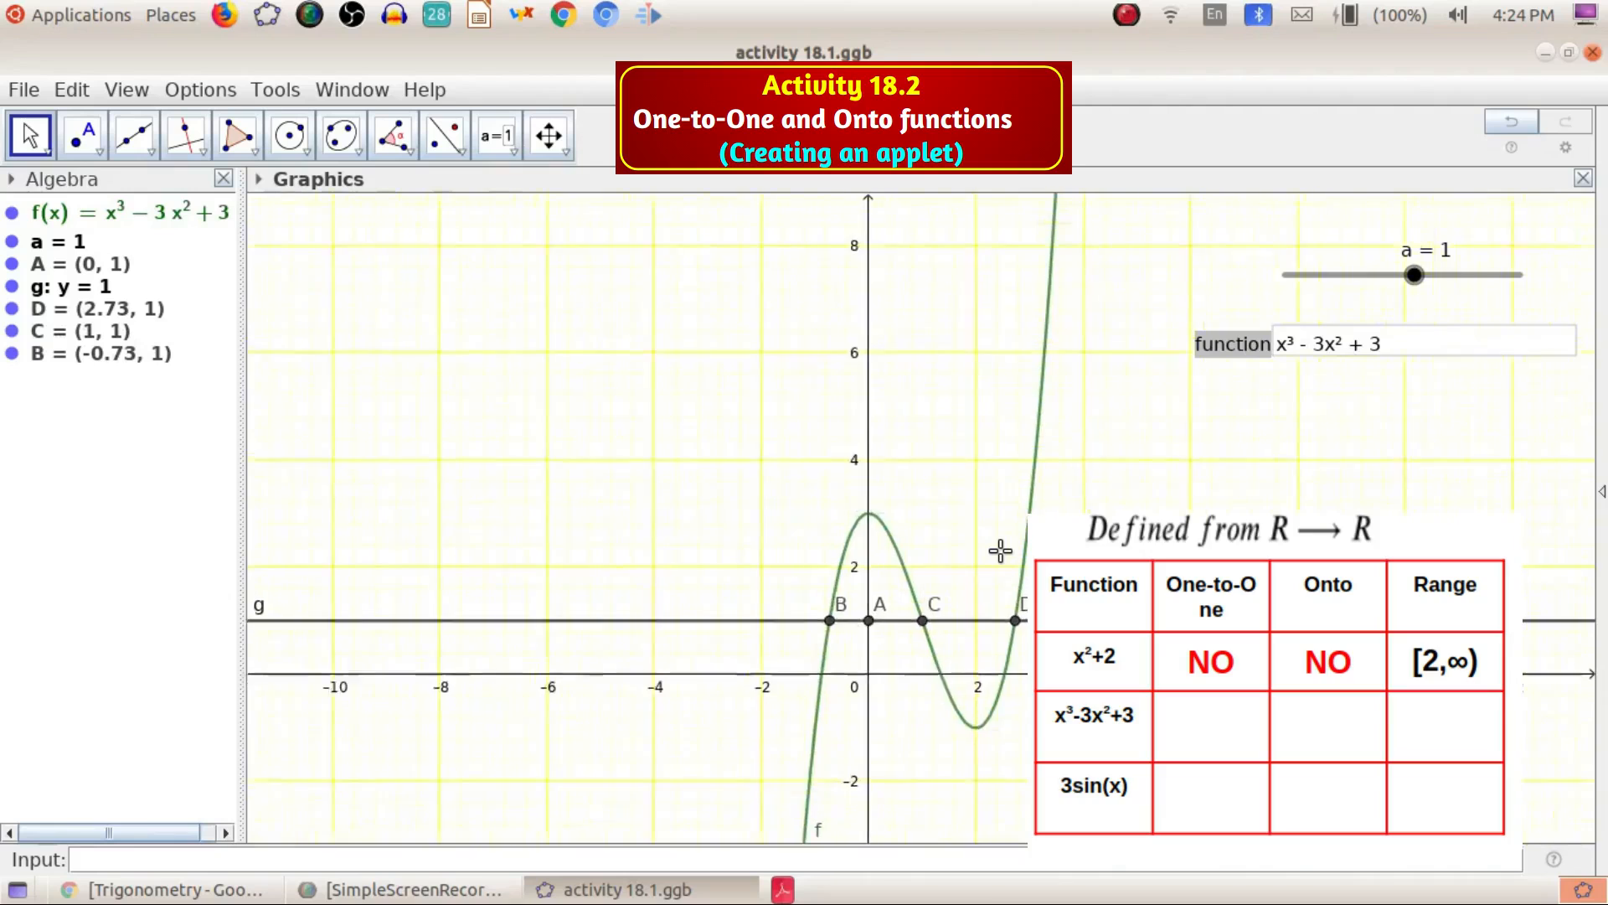
scroll(999, 549, down, 2)
drag(977, 548, 882, 437)
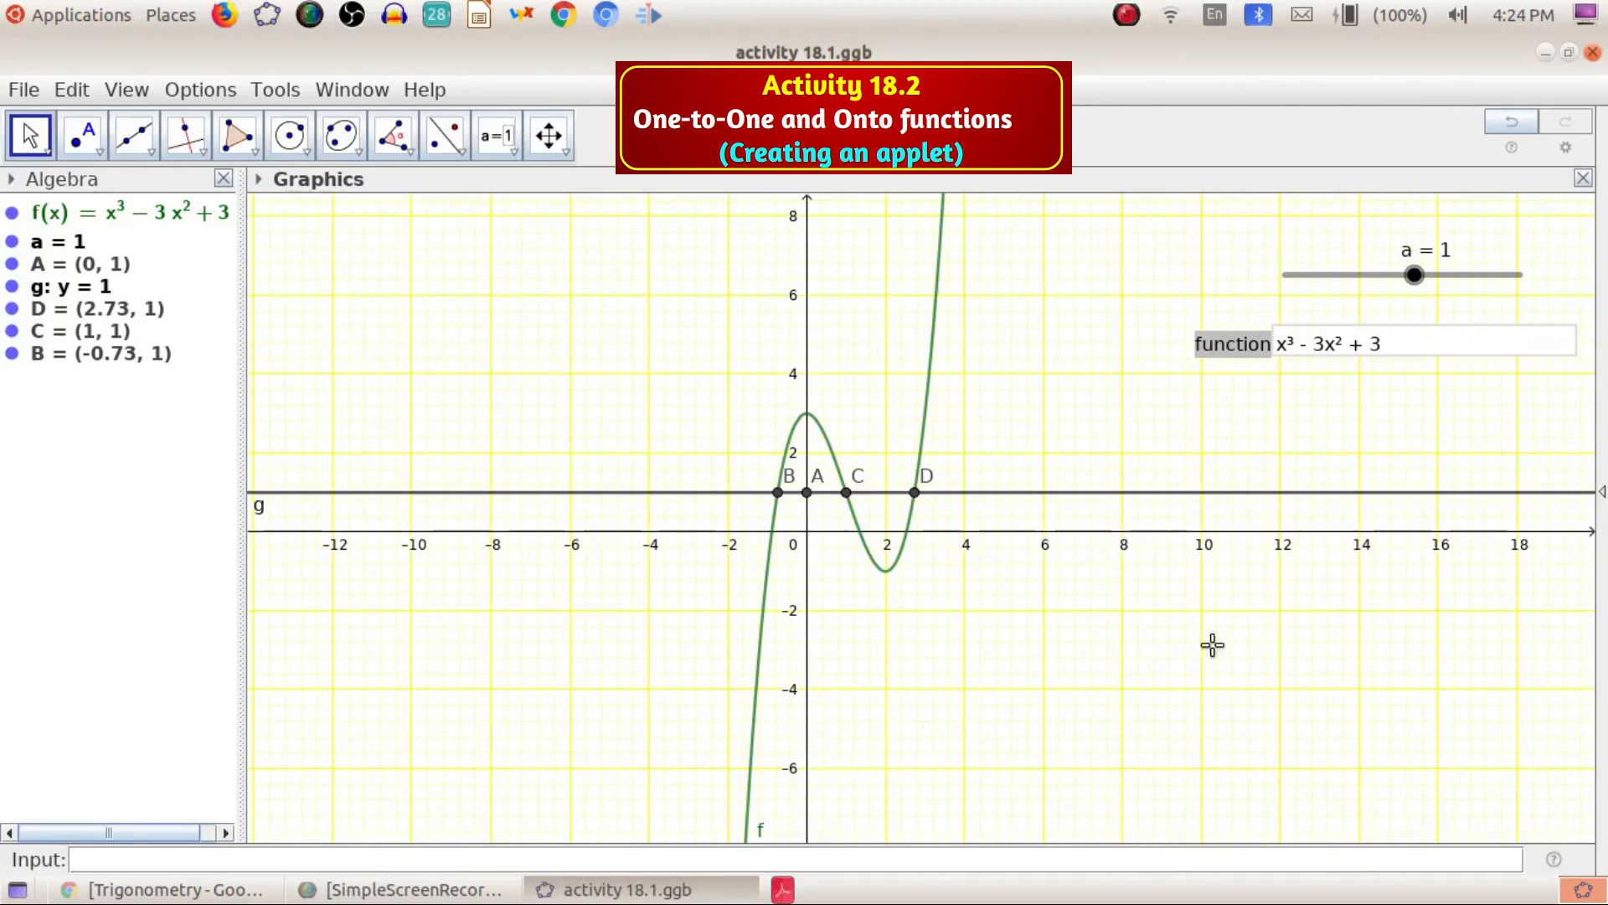
mouse_move(1414, 275)
mouse_down()
mouse_move(1297, 280)
mouse_move(1488, 252)
mouse_move(1427, 295)
mouse_move(1429, 264)
mouse_up()
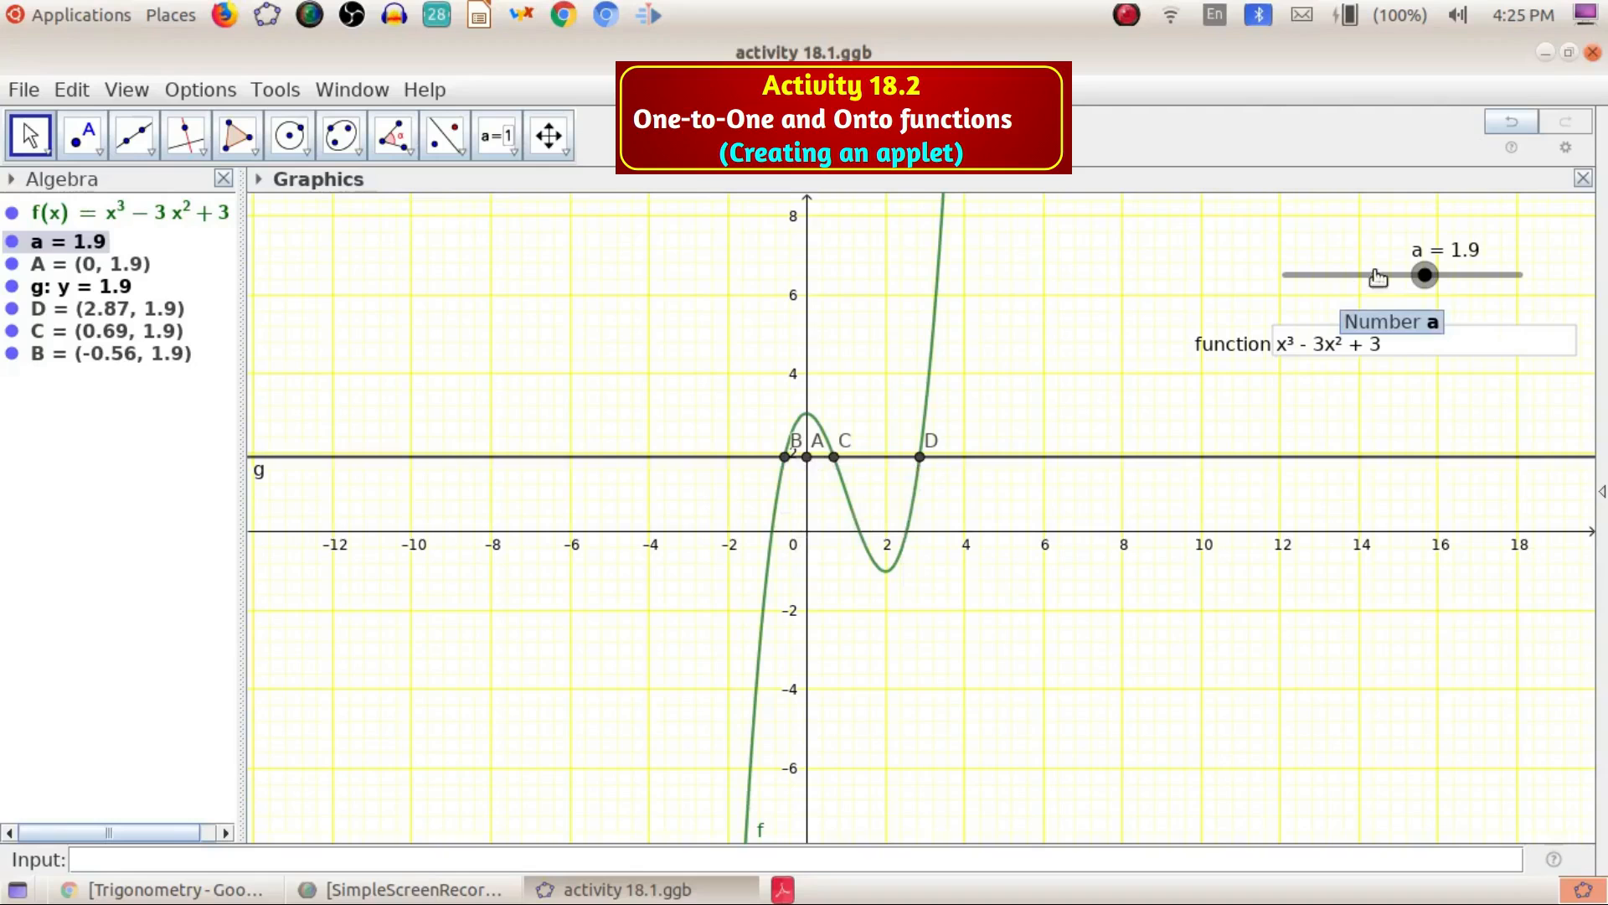
Move slider a through 2 and 1.1 down to 1 to check where line g meets the cubic curve
drag(1425, 274, 1424, 276)
drag(1373, 283, 1428, 282)
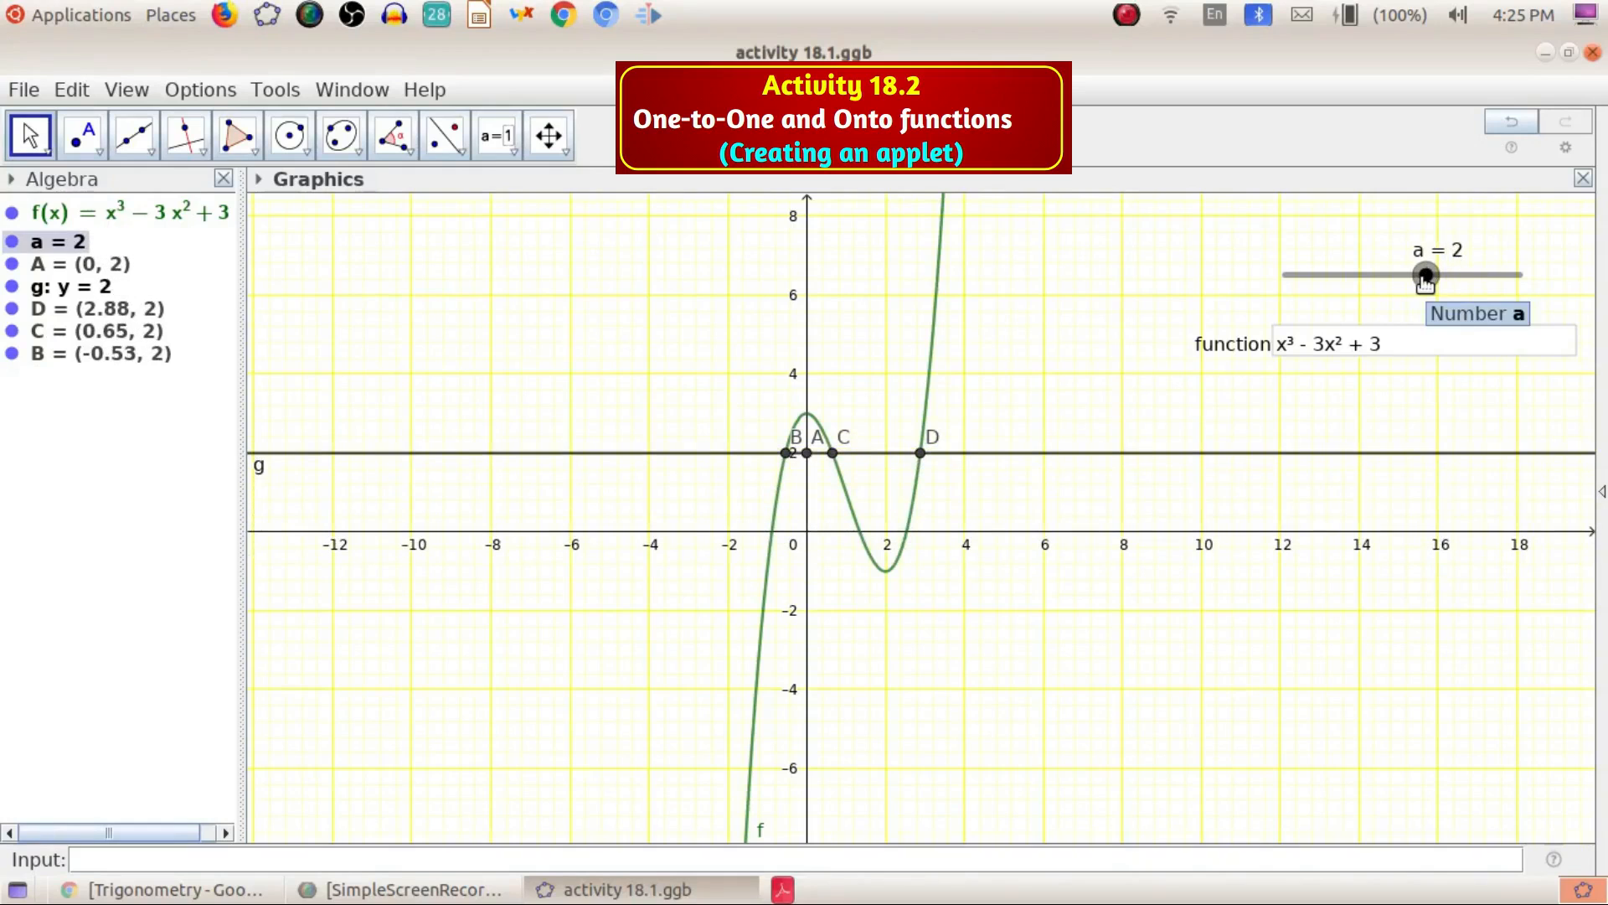
mouse_move(1425, 283)
mouse_down()
mouse_move(1307, 289)
mouse_move(1507, 273)
mouse_move(1286, 293)
mouse_move(1471, 283)
mouse_move(1309, 300)
mouse_move(1513, 262)
mouse_move(1290, 289)
mouse_move(1418, 274)
mouse_up()
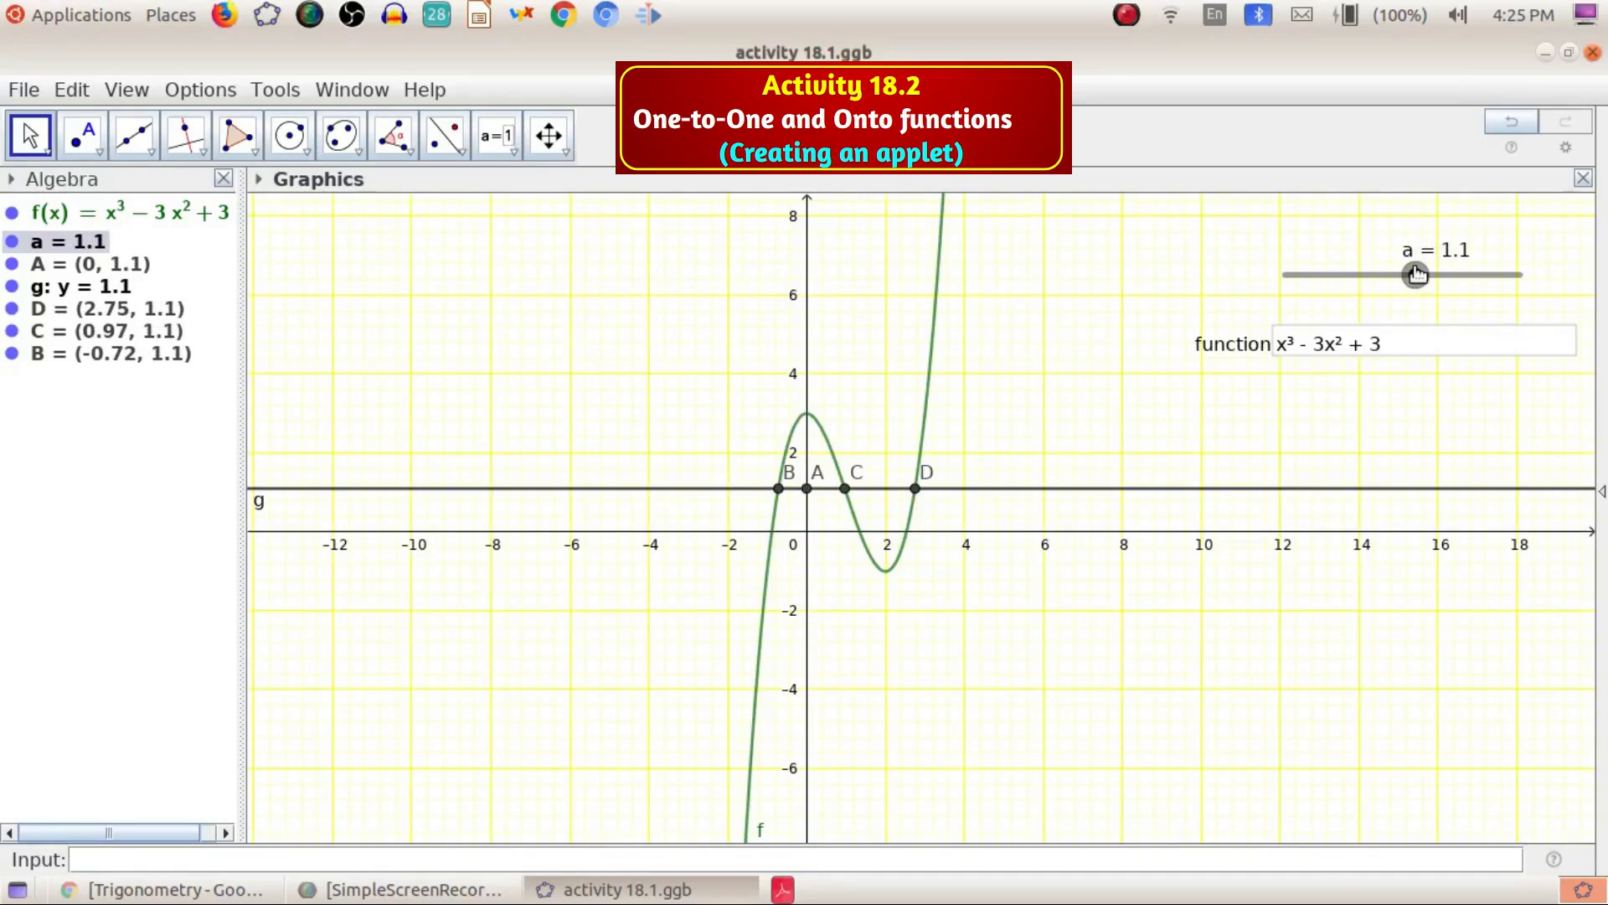
mouse_move(1415, 274)
mouse_down()
mouse_move(1319, 275)
mouse_move(1503, 275)
mouse_move(1275, 289)
mouse_move(1494, 289)
mouse_move(1297, 291)
mouse_move(1488, 285)
mouse_move(1300, 279)
mouse_move(1468, 281)
mouse_move(1371, 285)
mouse_move(1434, 286)
mouse_move(1417, 290)
mouse_up()
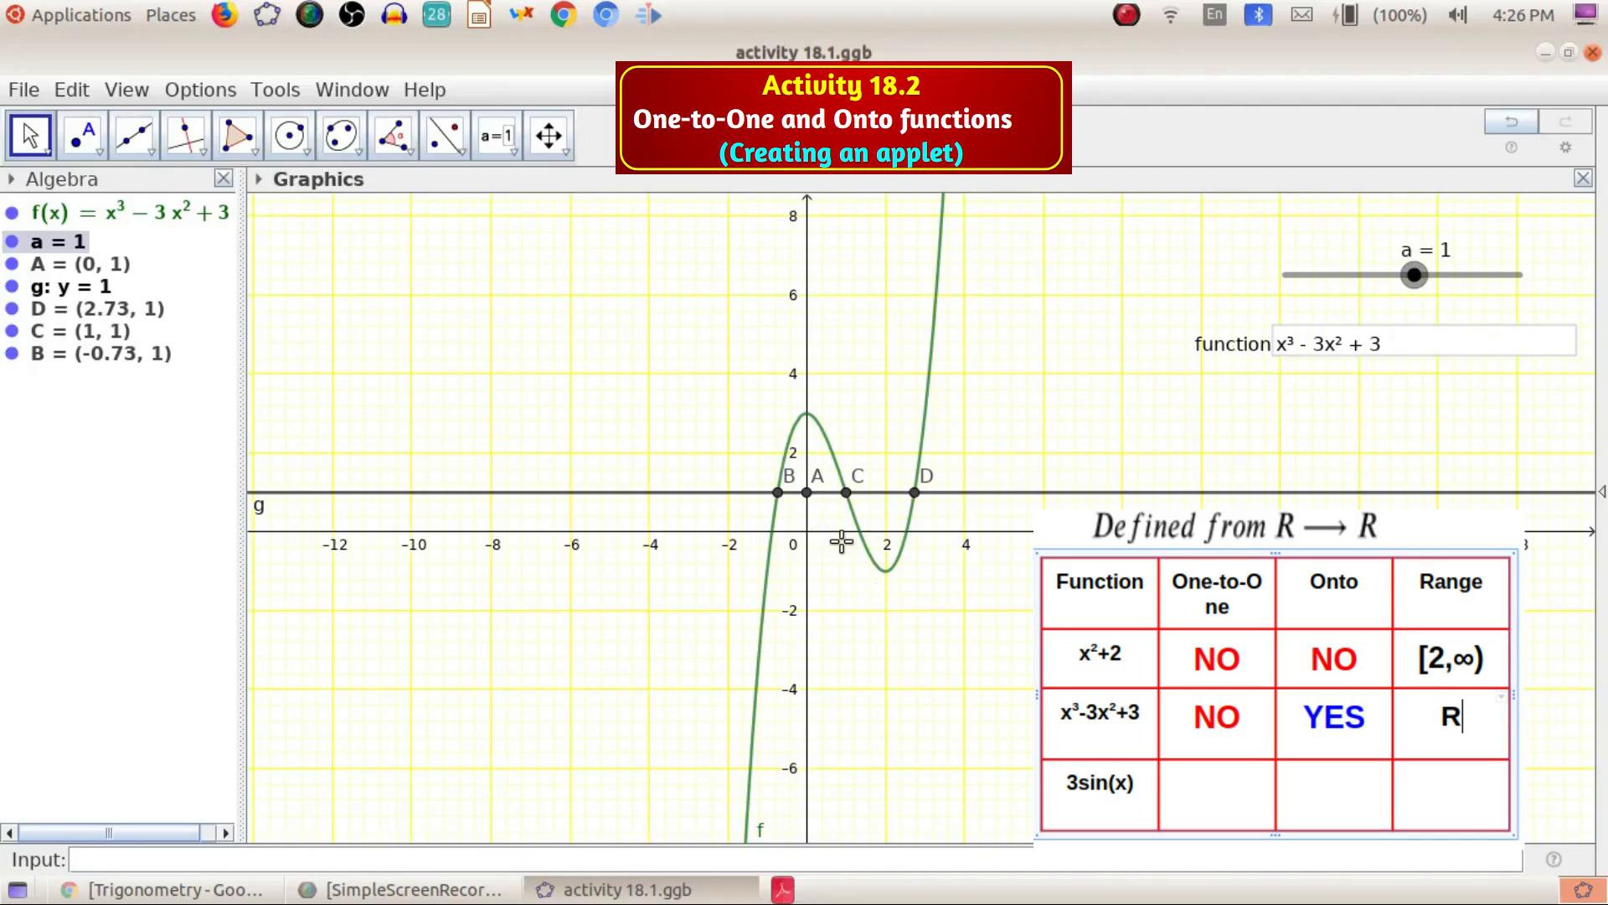
Enter 3sin(x) as the function in the input box and raise slider a to 1.4
click(1398, 344)
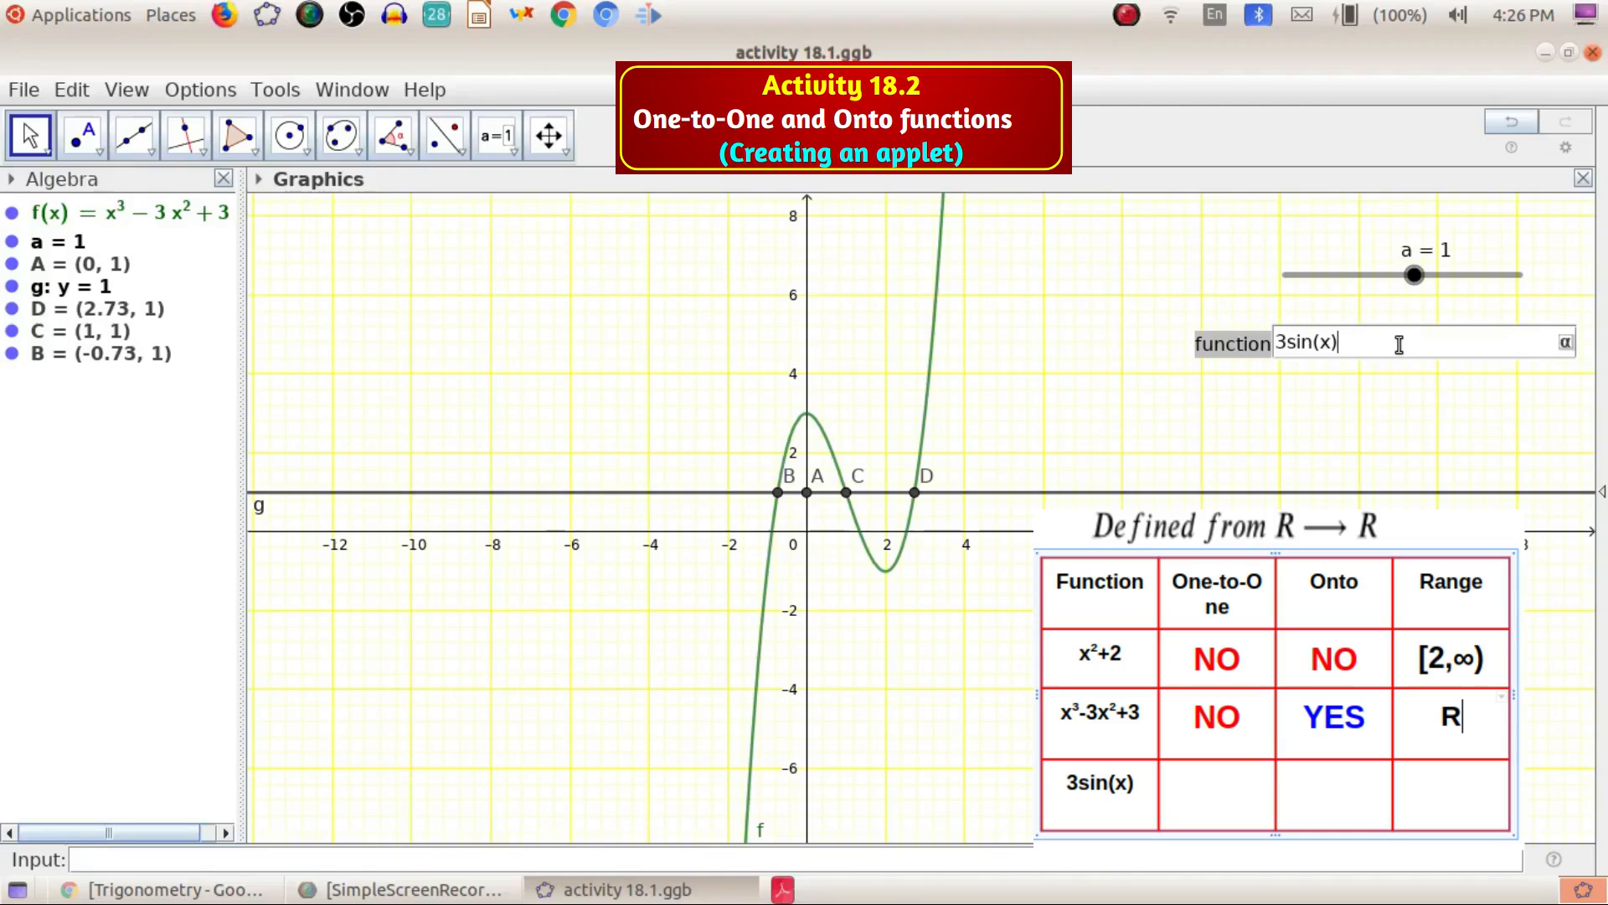
key(Return)
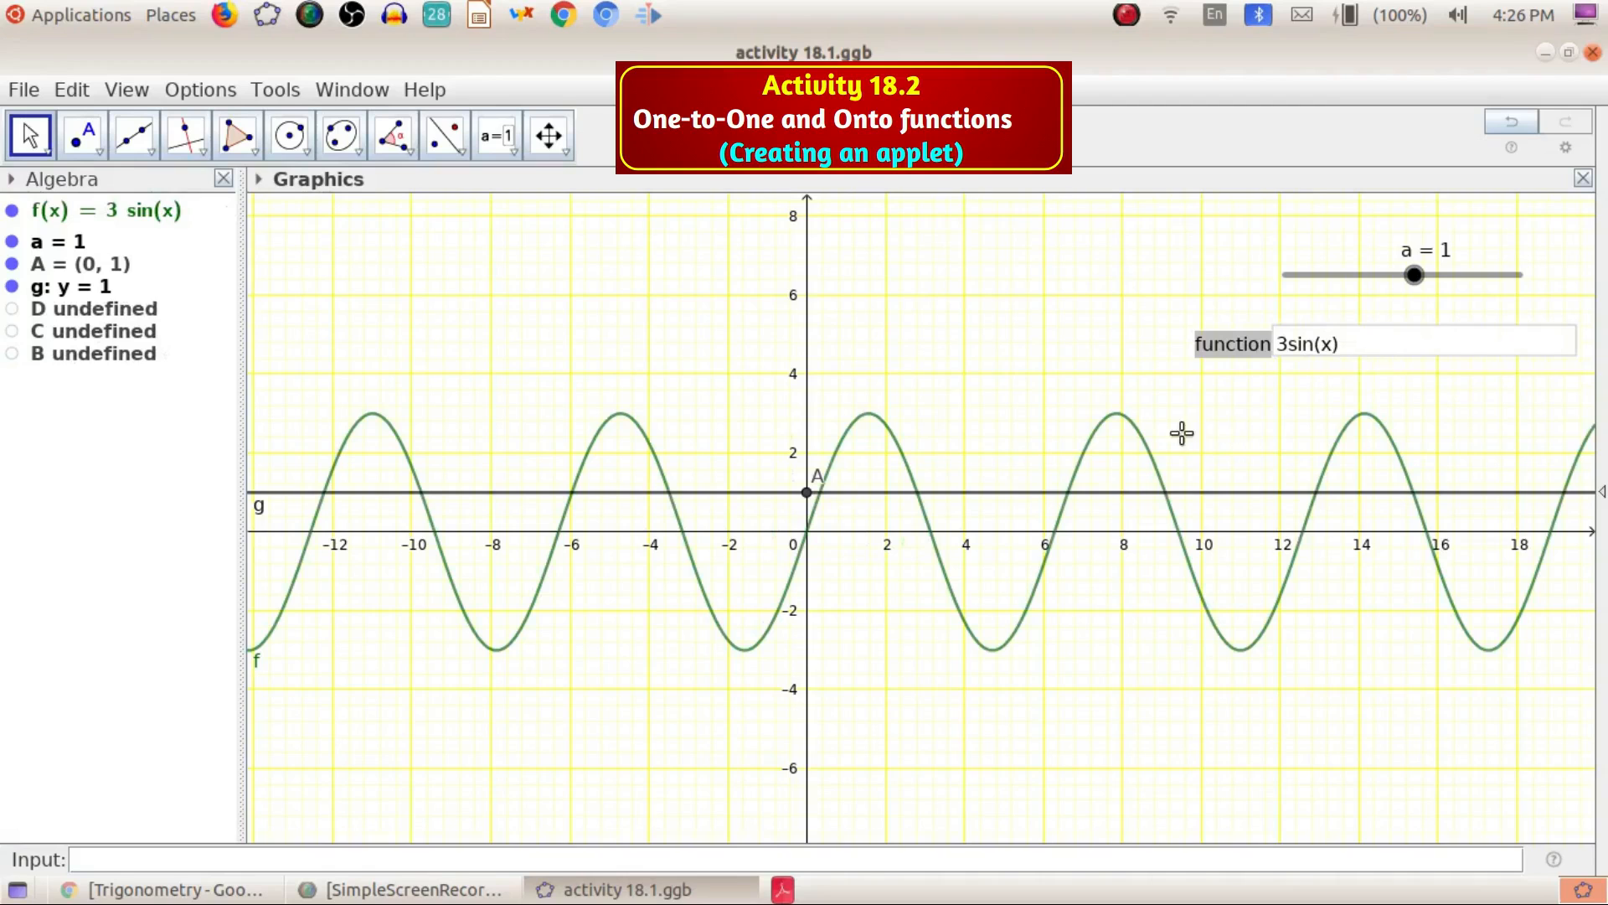
mouse_move(1415, 278)
mouse_down()
mouse_move(1382, 276)
mouse_move(1447, 274)
mouse_move(1422, 292)
mouse_up()
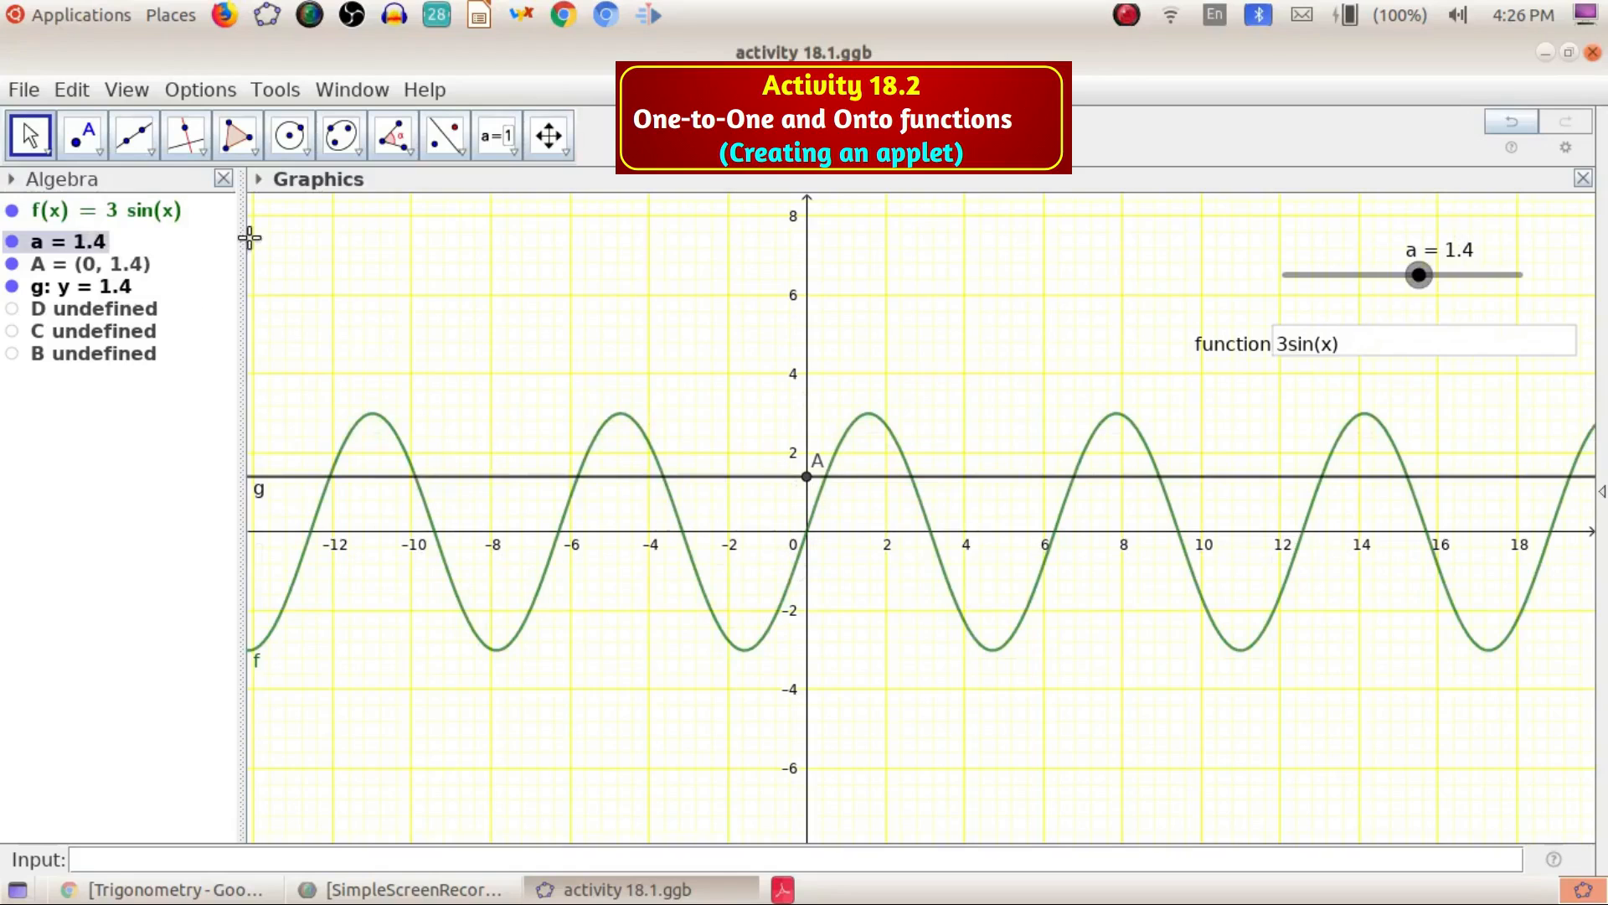
Use the Intersect tool to mark two crossings of line g and the sine curve right of the y-axis
click(98, 148)
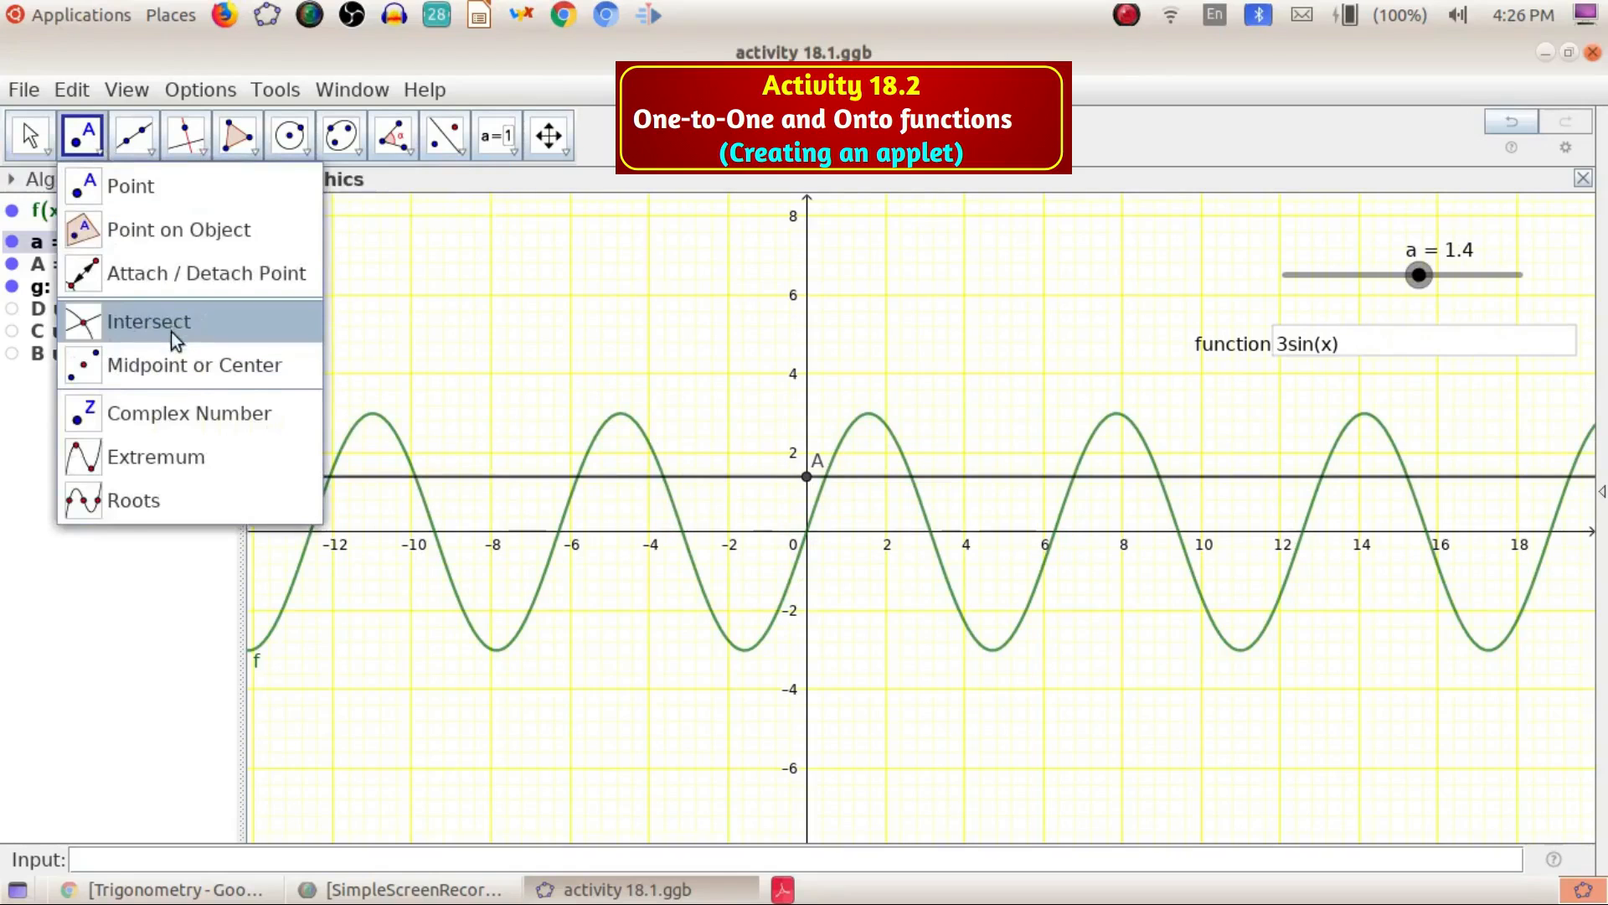
click(168, 309)
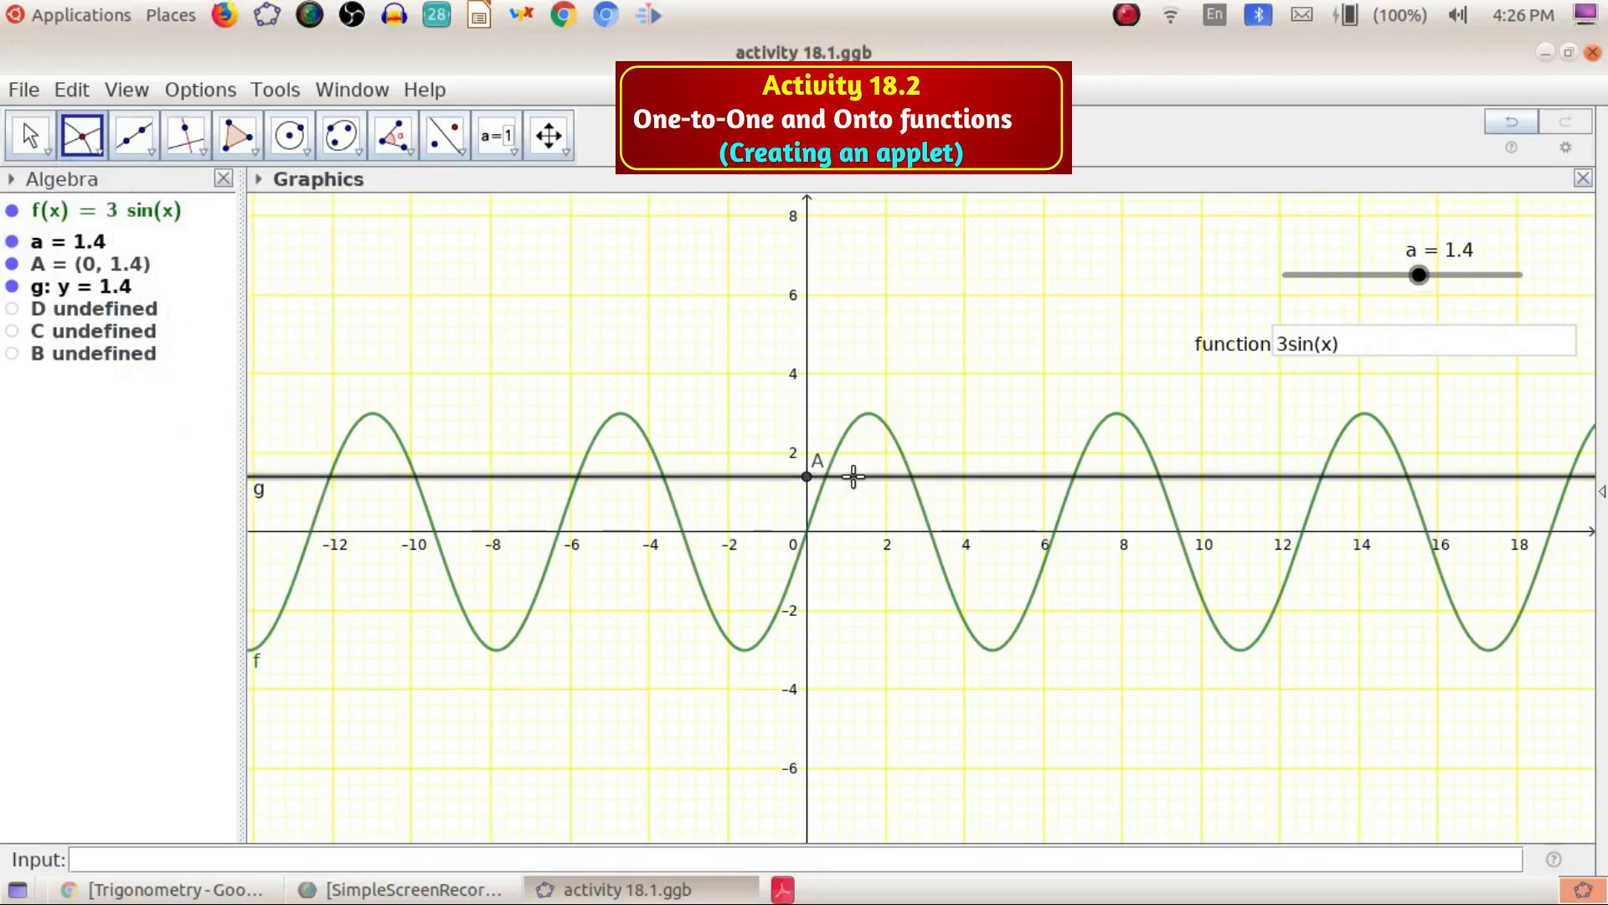
click(851, 477)
click(908, 463)
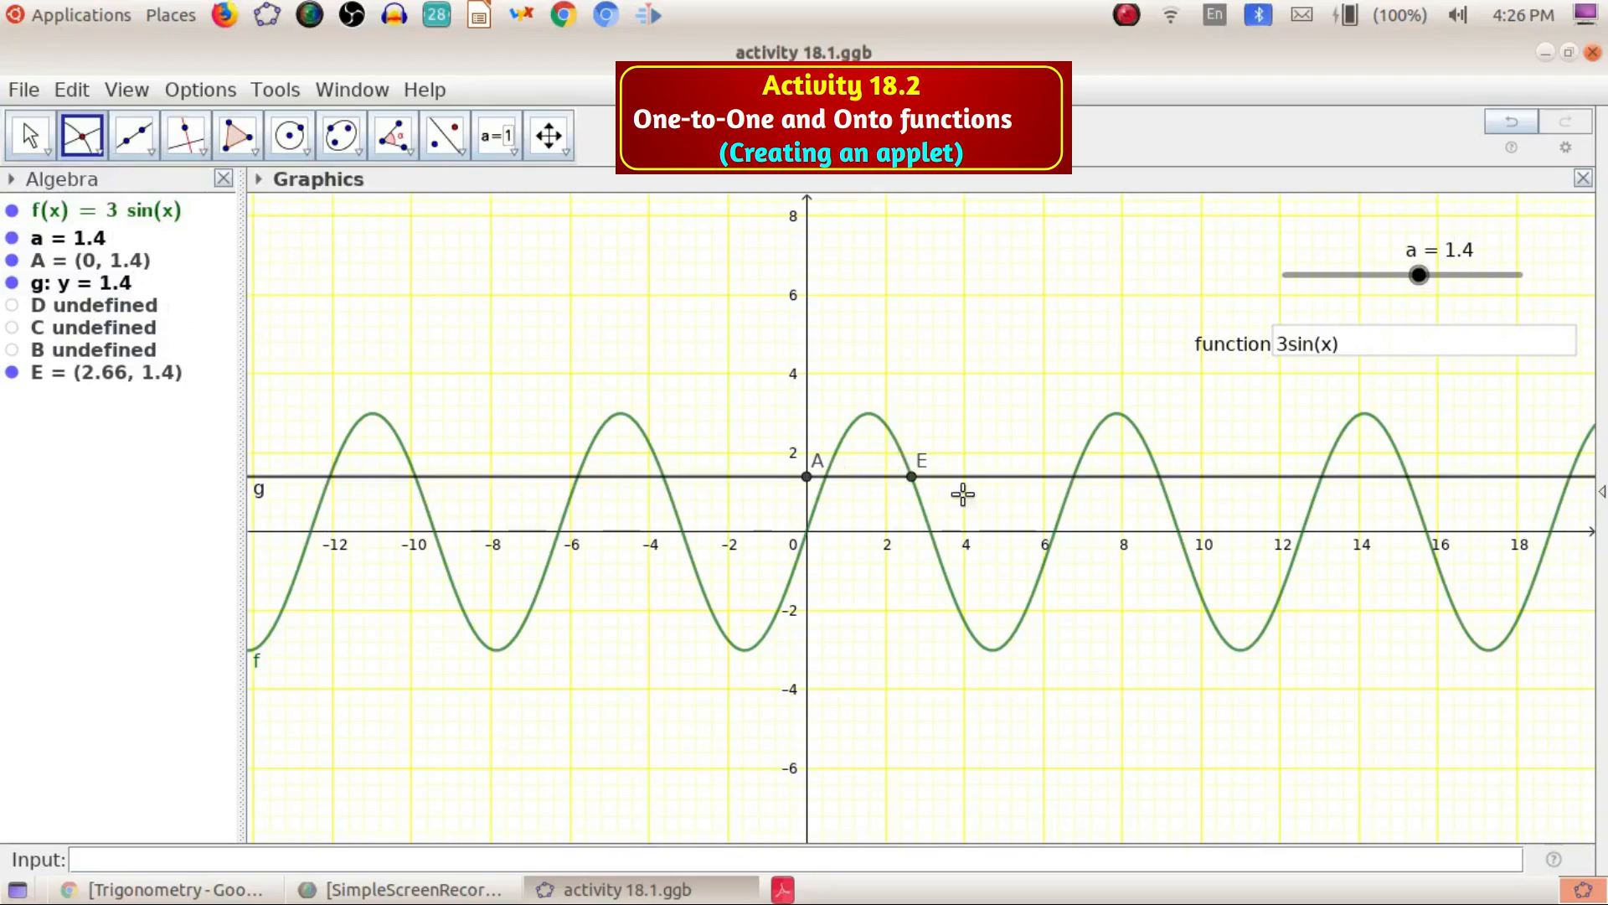
click(1086, 462)
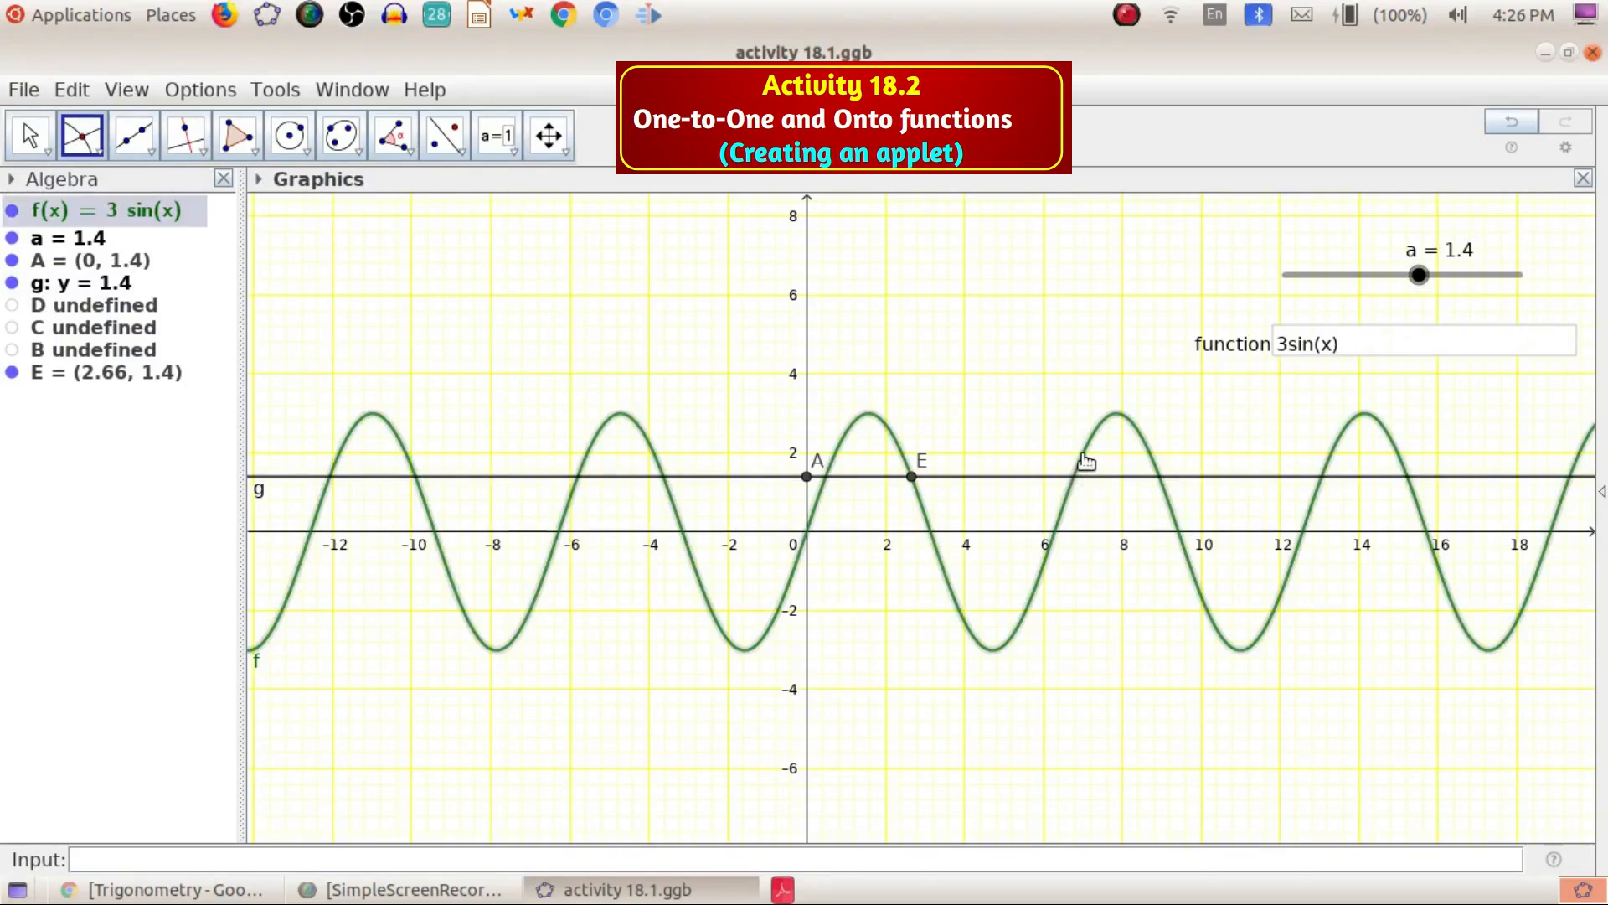
click(1093, 478)
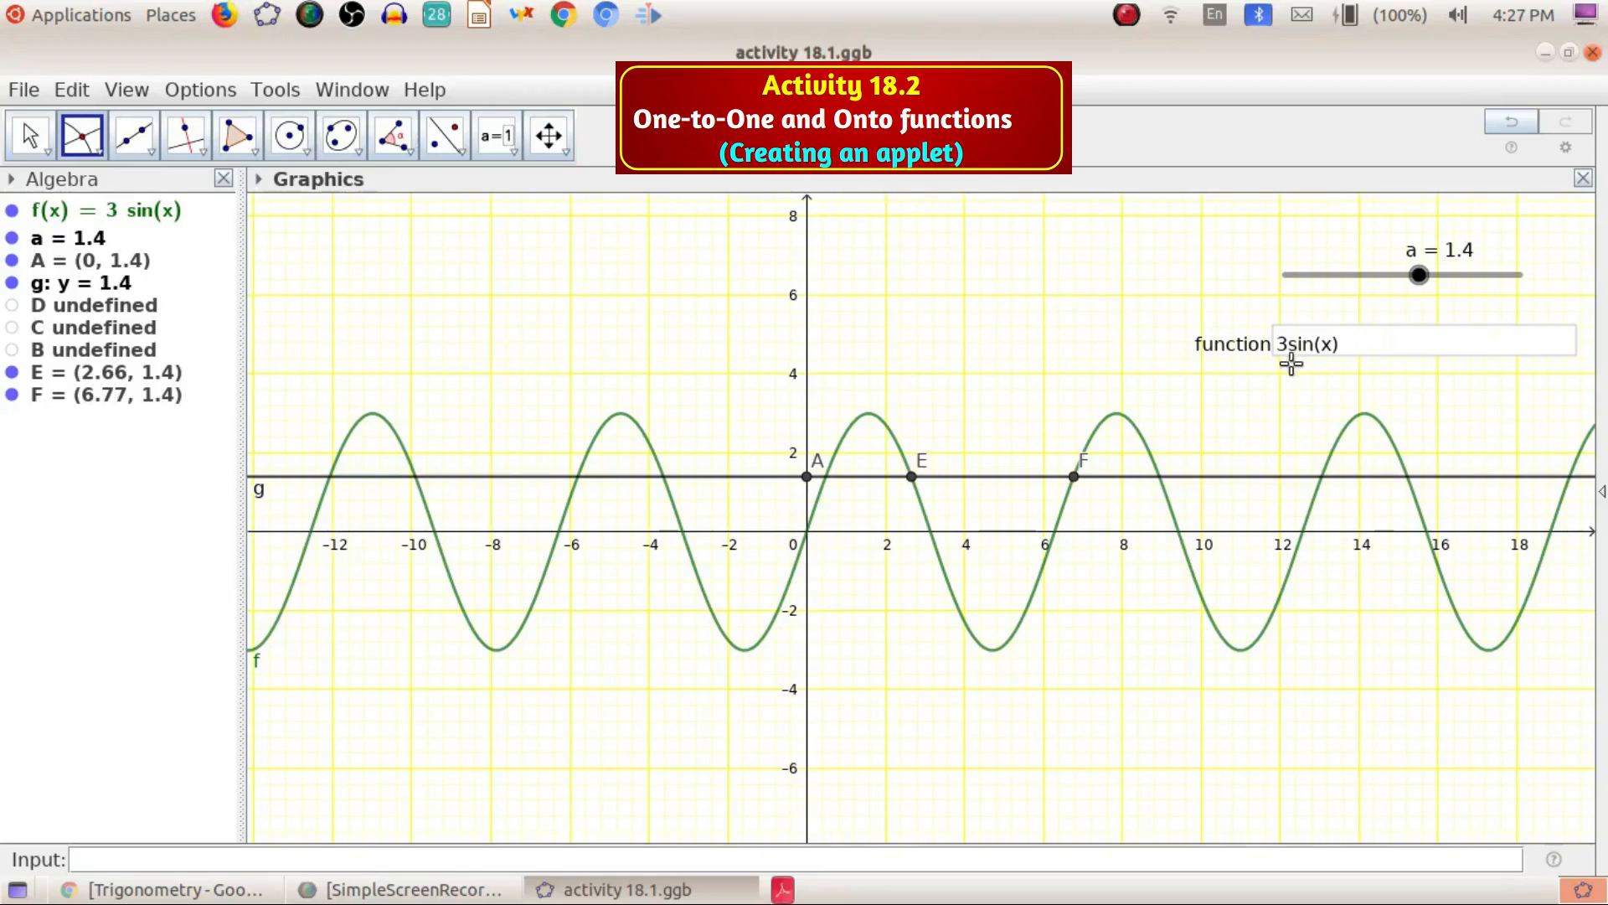
key(Escape)
Move slider a down to 0.9 and then up to 4.2 to watch line g against the sine curve
mouse_move(1424, 279)
mouse_down()
mouse_move(1340, 276)
mouse_move(1450, 288)
mouse_move(1357, 306)
mouse_move(1441, 293)
mouse_move(1416, 295)
mouse_up()
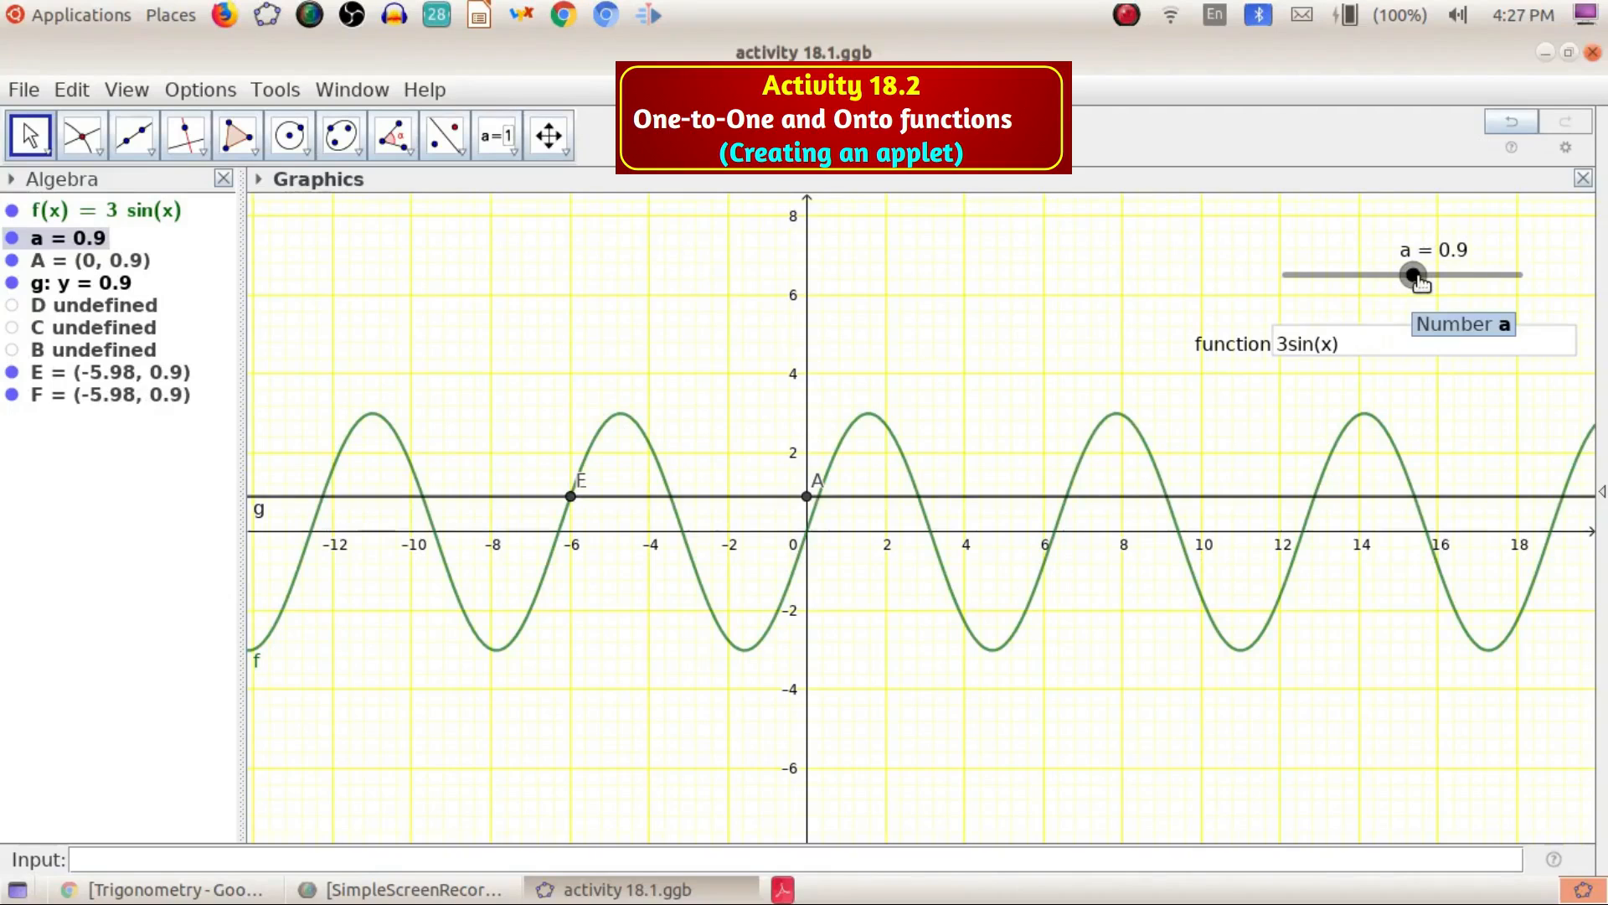
drag(1410, 279, 1455, 316)
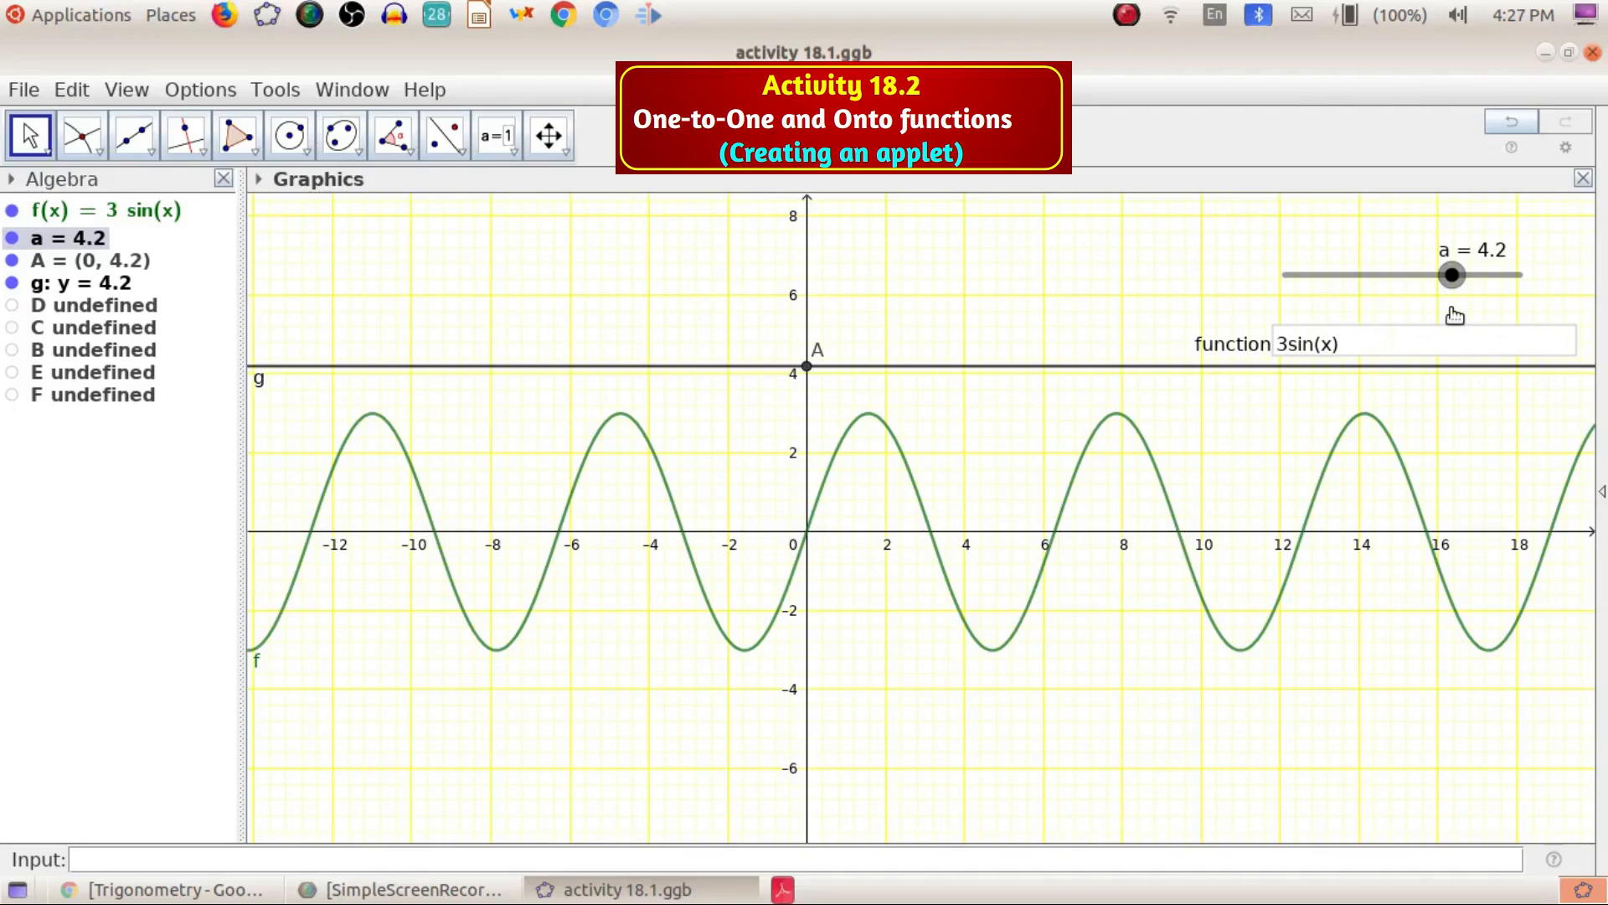
mouse_move(1455, 316)
mouse_down()
mouse_move(1440, 305)
mouse_move(1455, 307)
mouse_up()
Step slider a down from 3.1 to 3 to see where line g touches the sine curve's peaks
scroll(696, 463, down, 3)
scroll(725, 474, up, 5)
scroll(793, 494, up, 5)
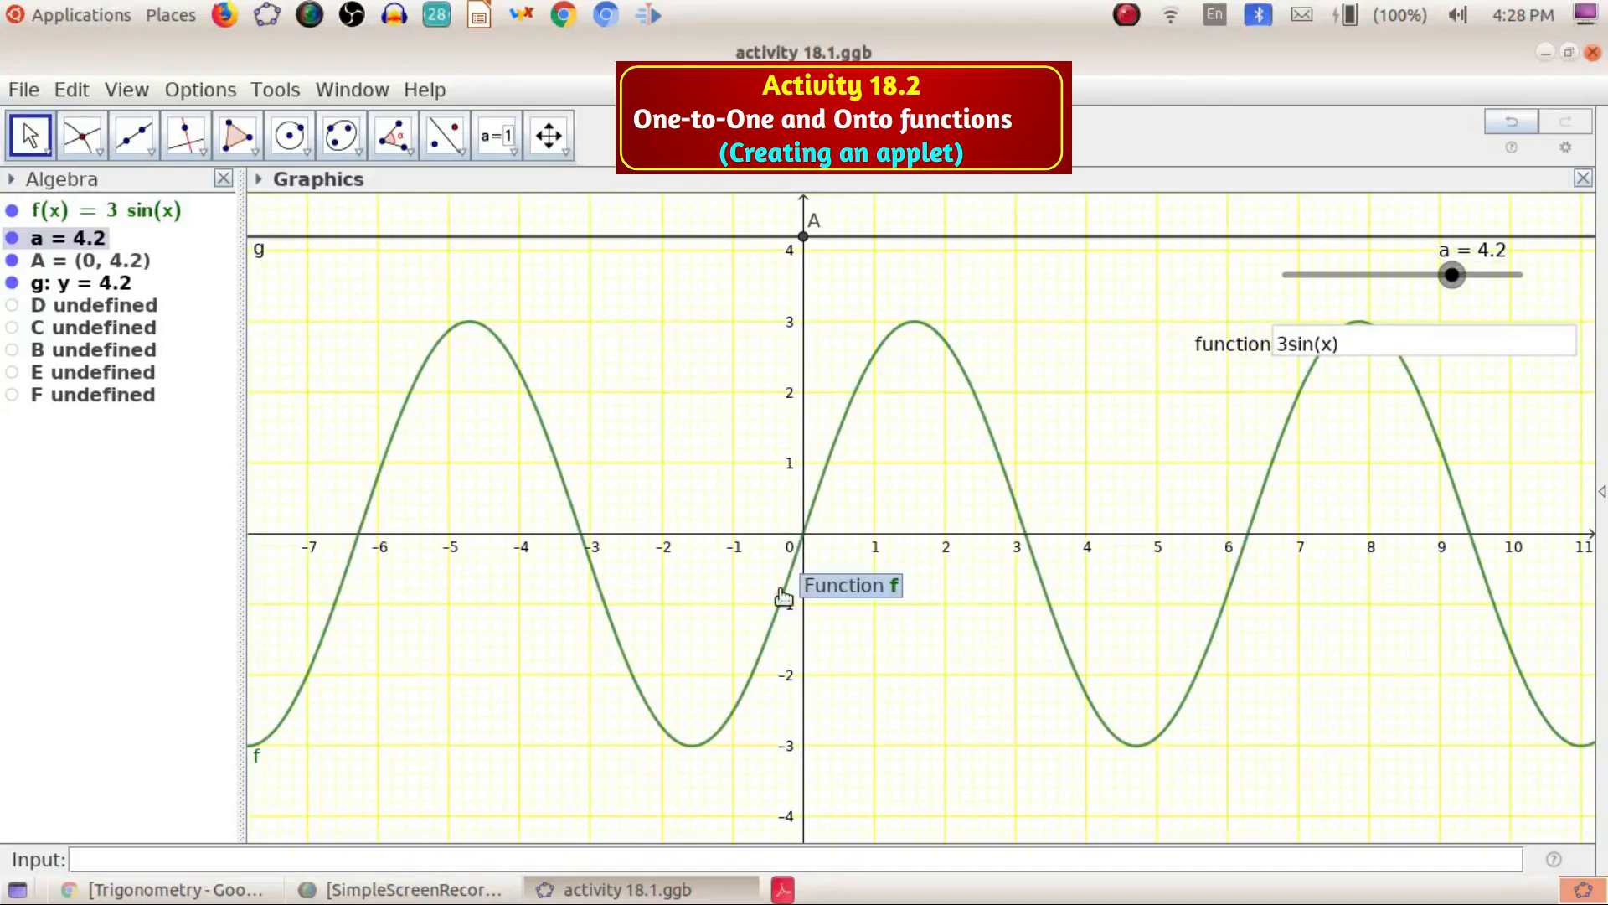
drag(1455, 277, 1441, 284)
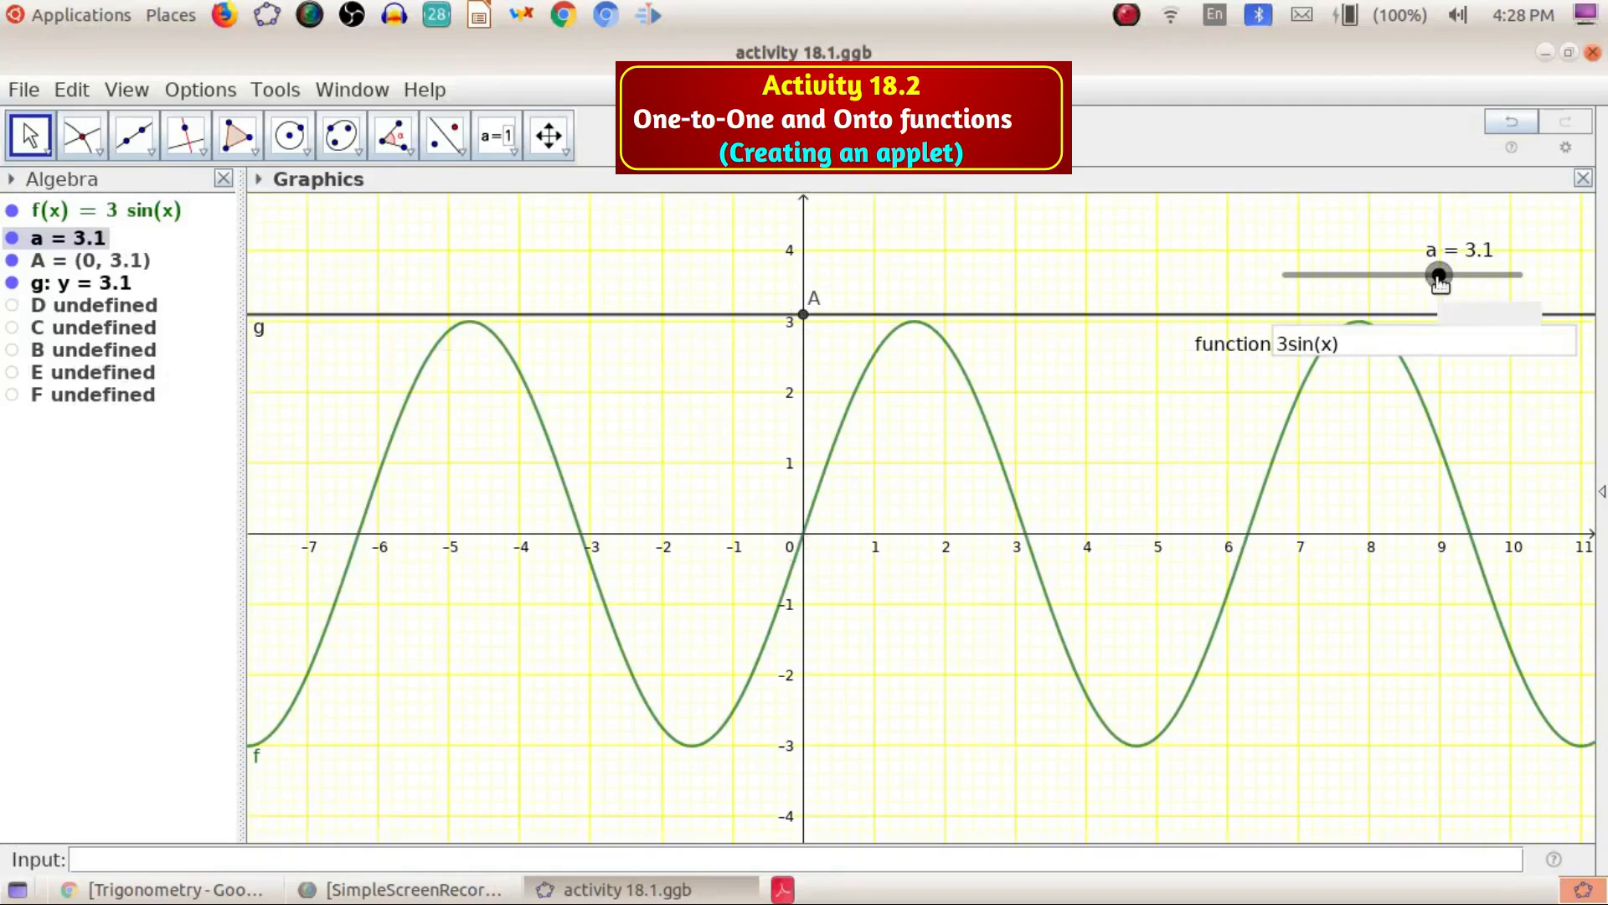
key(shift+Left)
key(shift+Left)
key(shift+Left)
key(shift+Left)
key(shift+Left)
key(shift+Left)
key(shift+Left)
key(shift+Left)
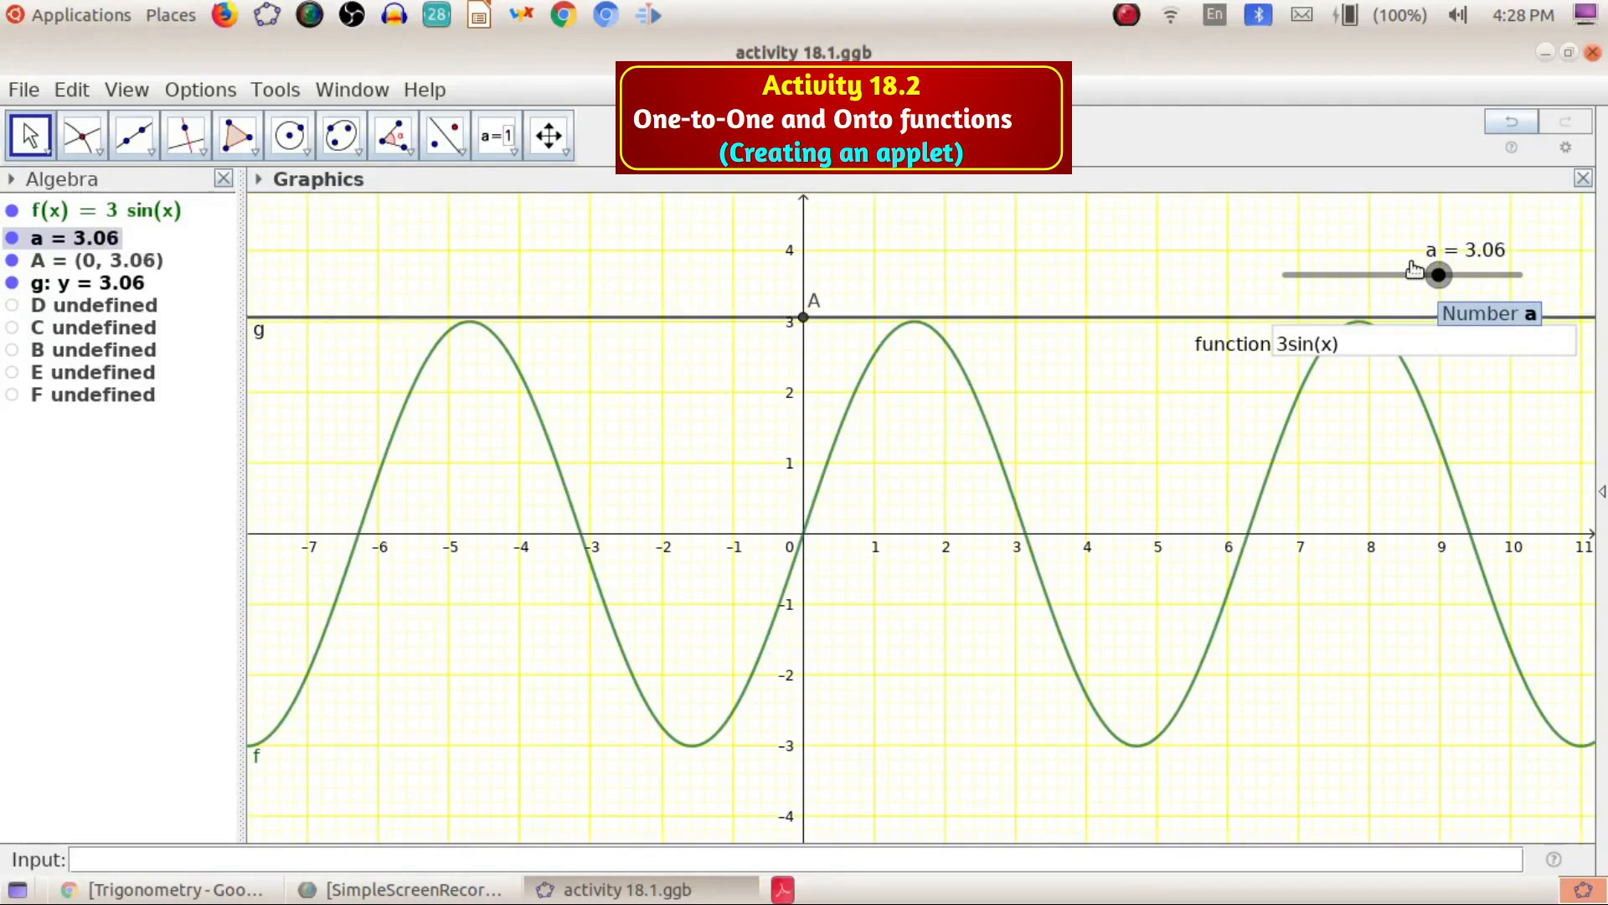
key(shift+Left)
key(shift+Left)
key(shift+Left)
key(shift+Left)
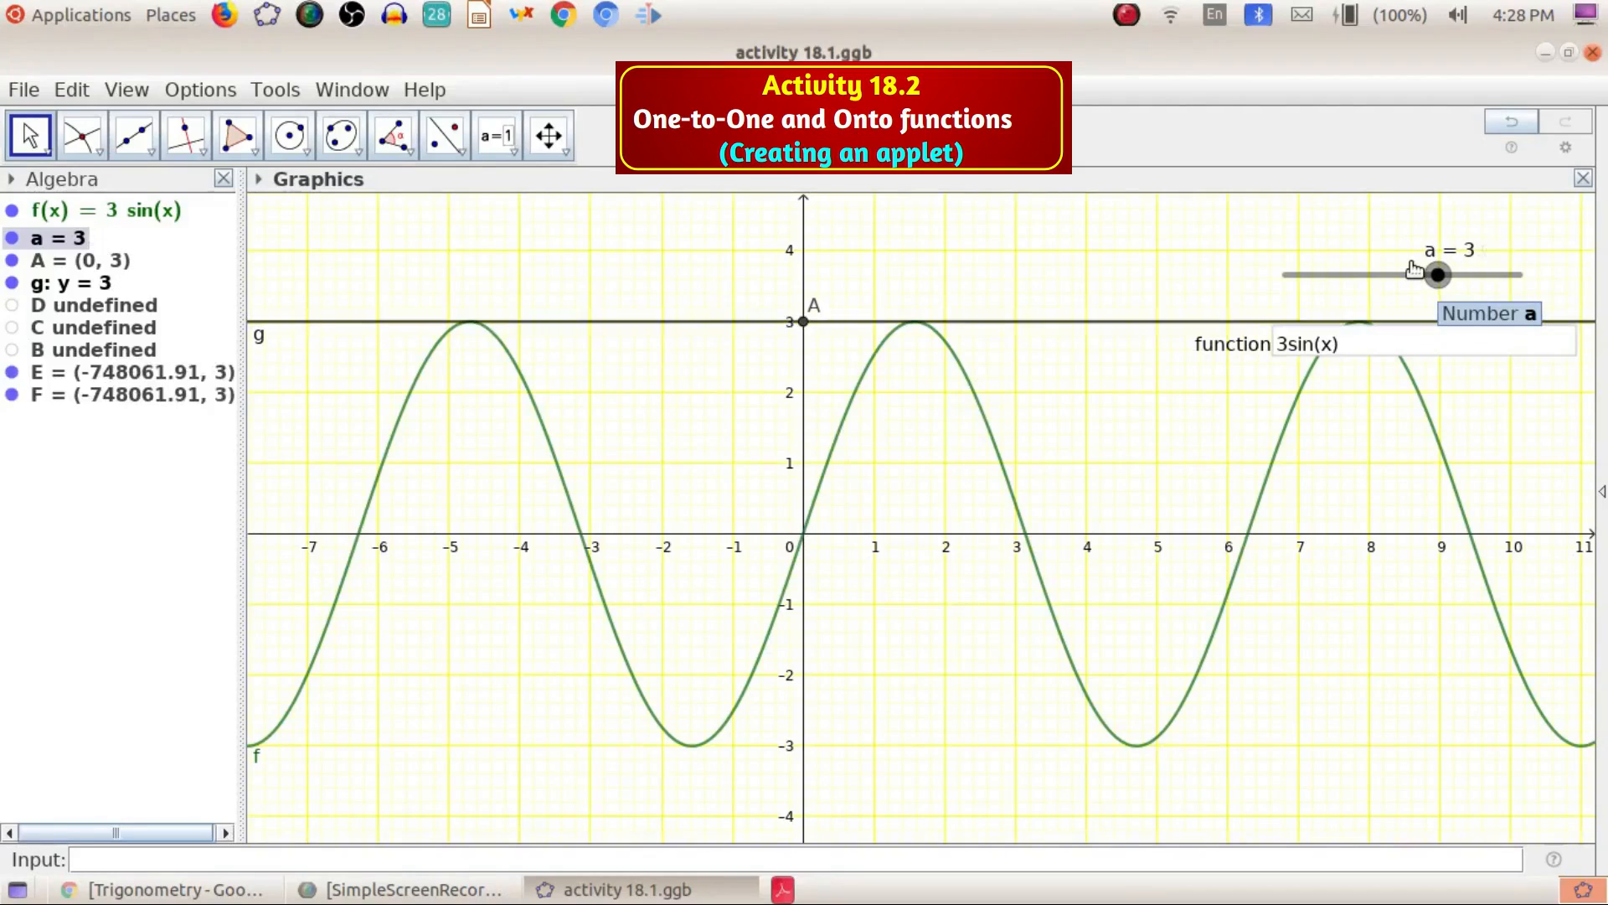
Step slider a down through 2.93 and 2.31 to -2.3 to check line g's crossings with the sine curve
key(shift+Right)
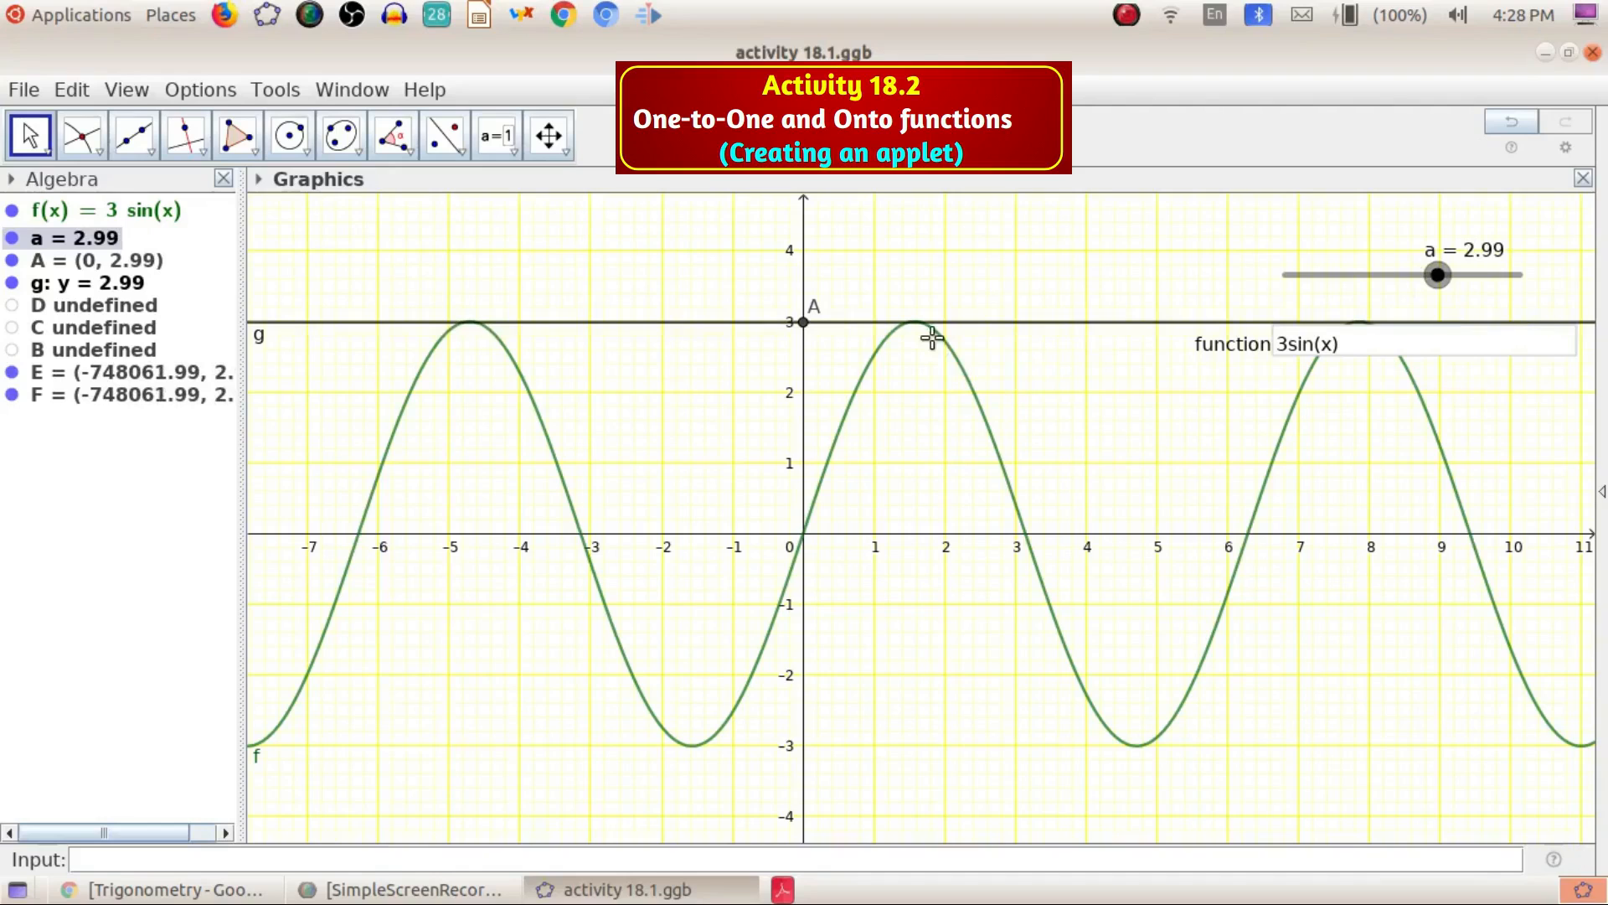
key(shift+Left)
key(shift+Left)
key(shift+Left)
key(shift+Left)
key(shift+Left)
key(shift+Left)
key(shift+Left)
key(shift+Left)
key(shift+Left)
key(shift+Left)
key(shift+Left)
key(shift+Left)
key(shift+Left)
key(shift+Left)
key(shift+Left)
key(shift+Left)
key(shift+Left)
key(shift+Left)
key(shift+Left)
key(shift+Left)
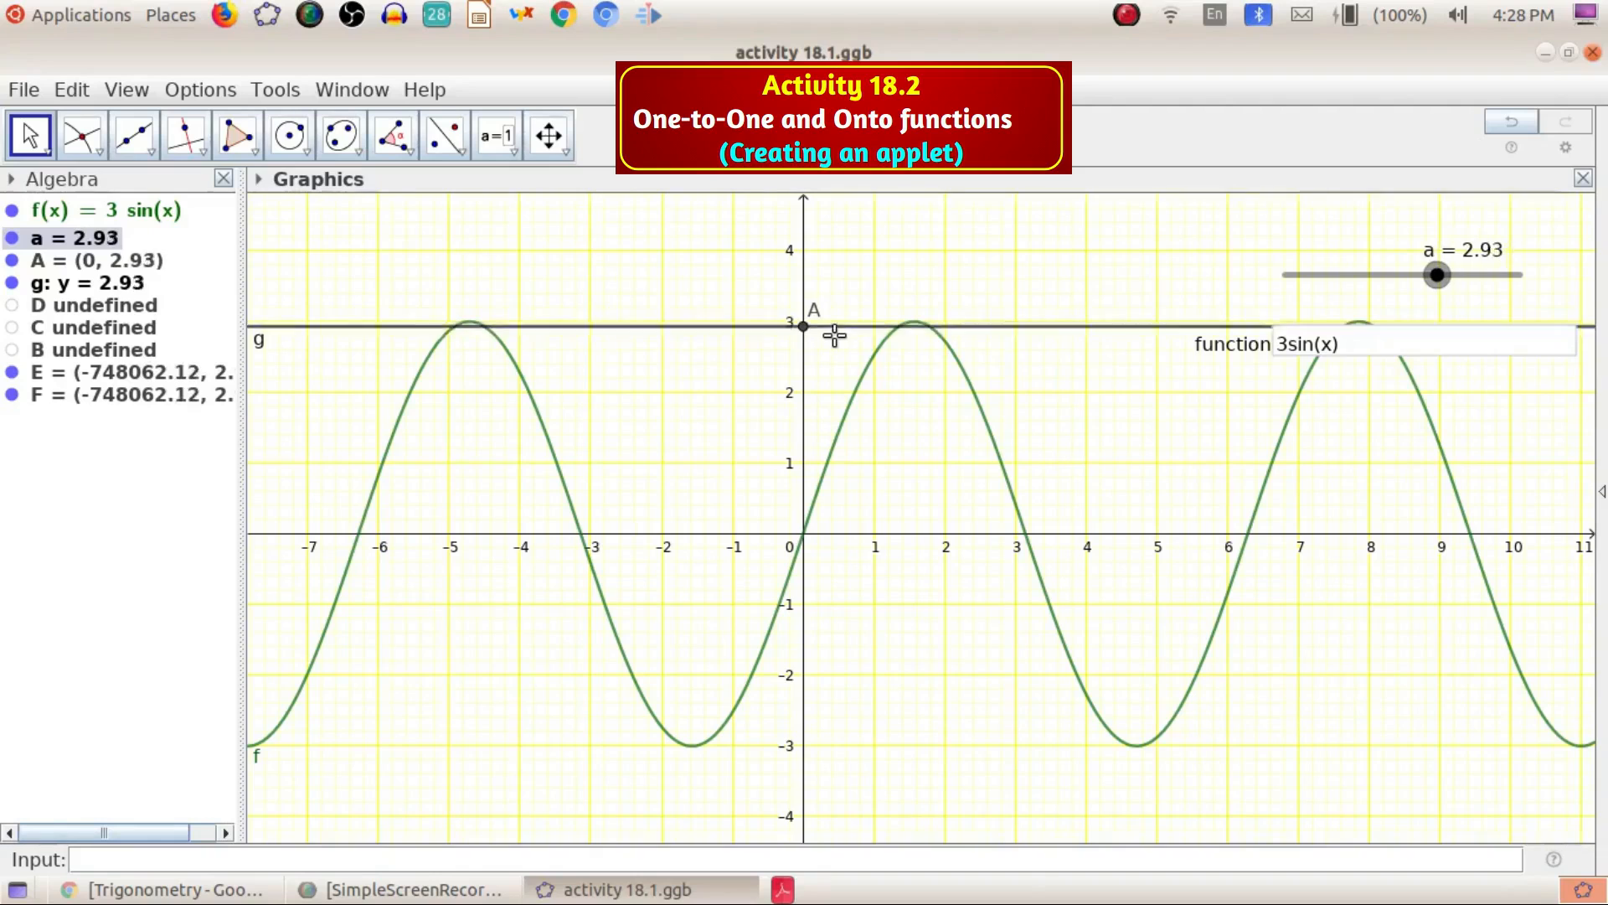
key(shift+Left)
key(shift+Left)
key(shift+Left)
key(shift+Left)
key(shift+Left)
key(shift+Left)
key(shift+Left)
key(shift+Left)
key(shift+Left)
key(shift+Left)
key(shift+Left)
key(shift+Left)
key(shift+Left)
key(shift+Left)
key(shift+Left)
key(shift+Left)
key(shift+Left)
key(shift+Left)
key(shift+Left)
key(shift+Left)
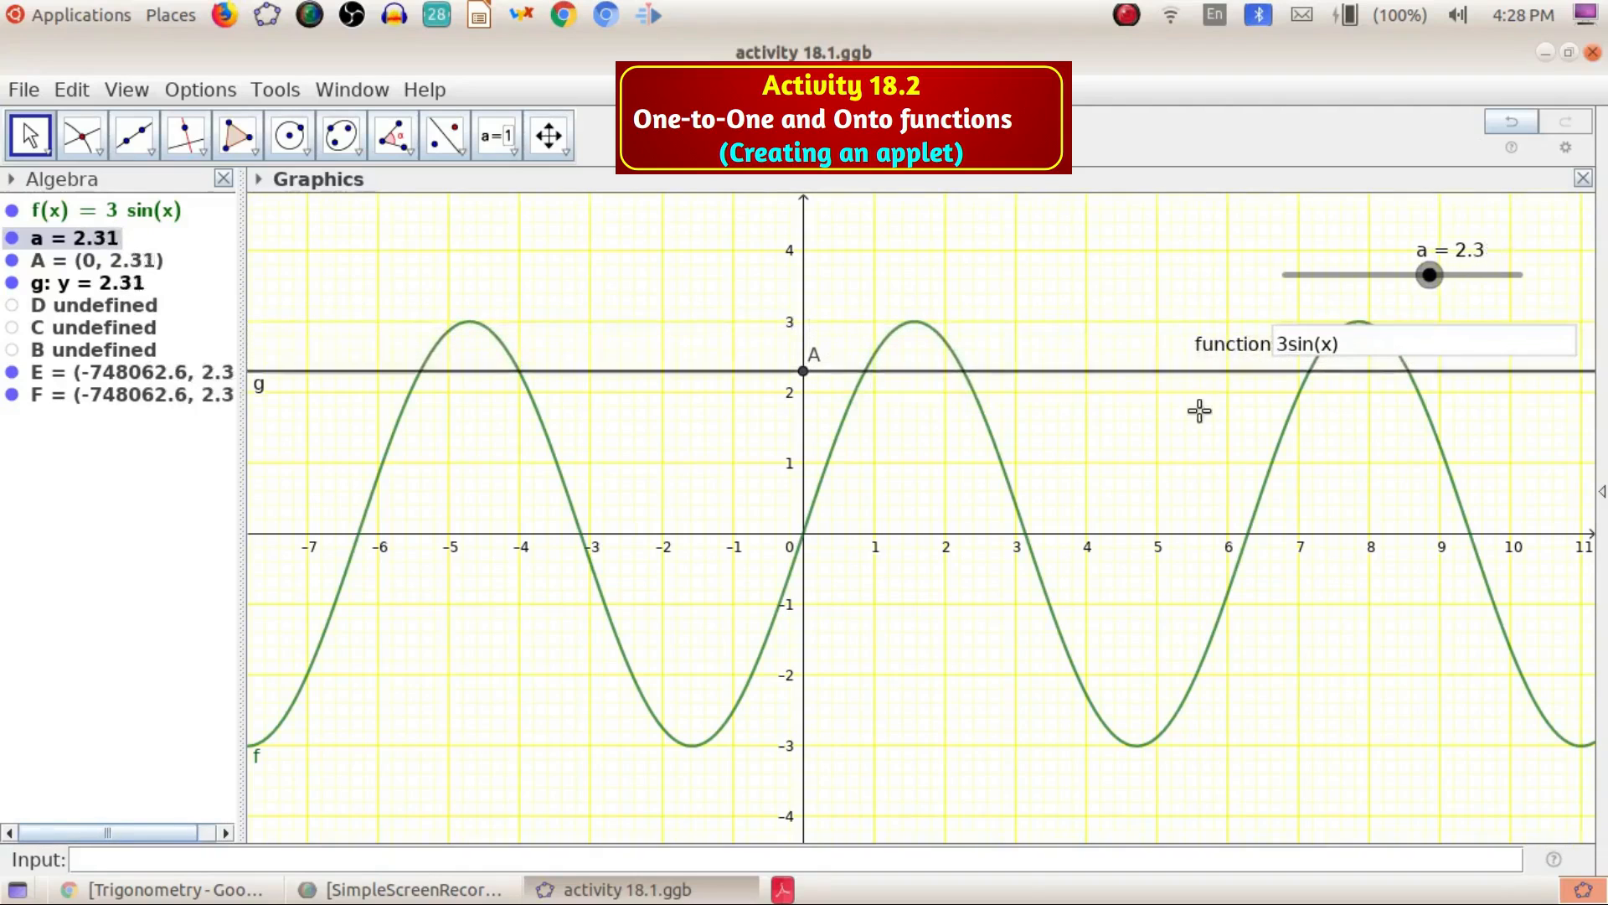
drag(1434, 287, 1370, 318)
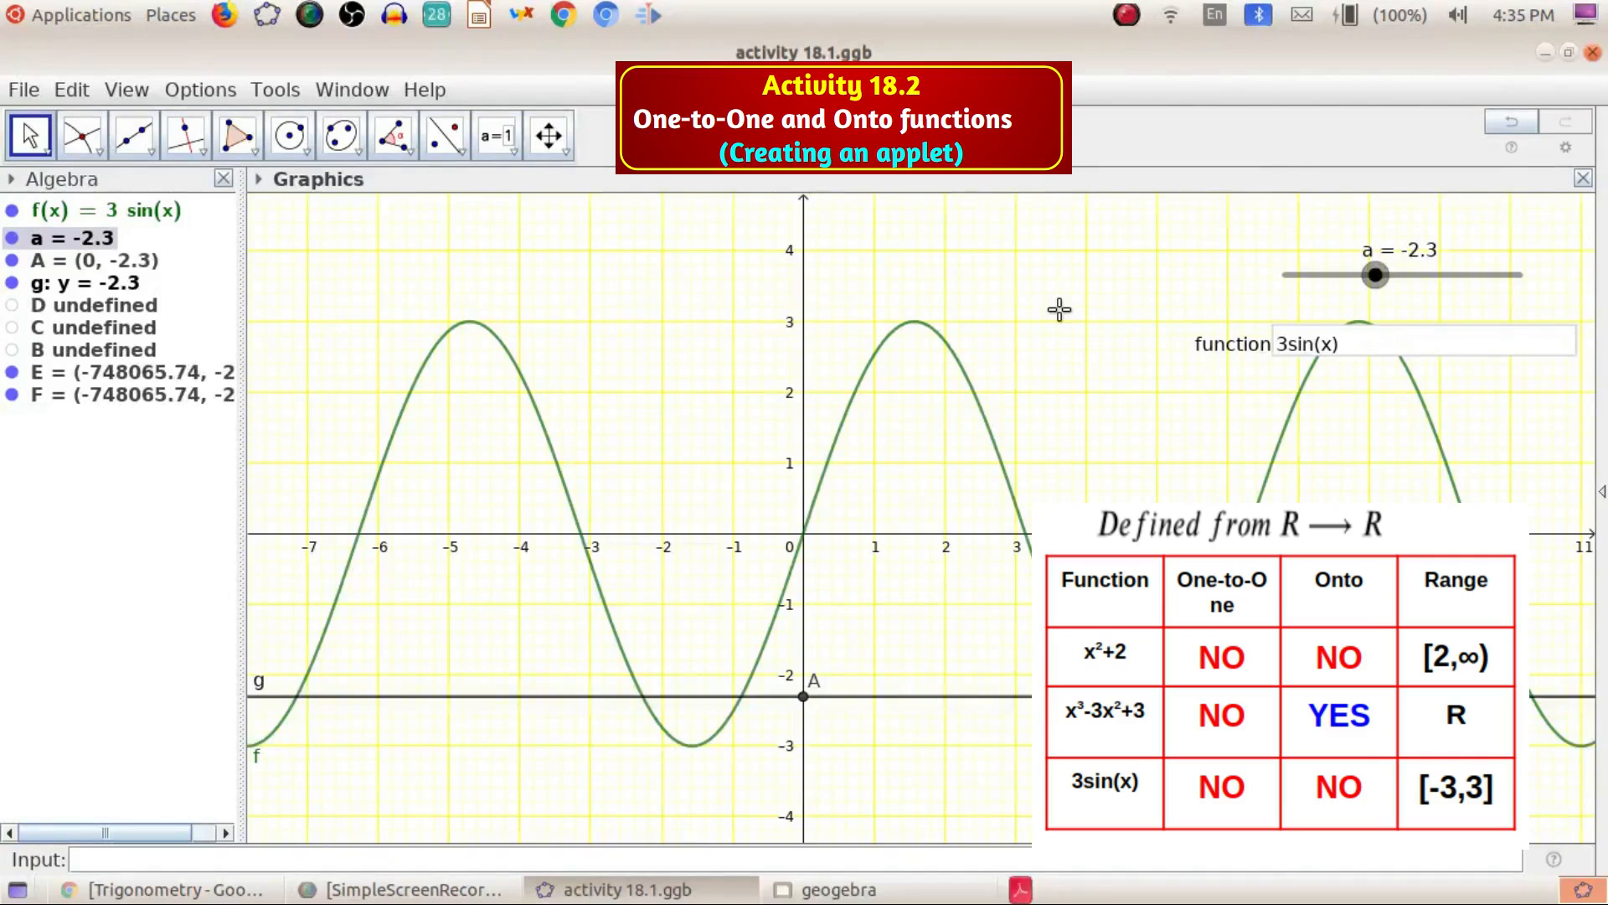
Replace the function in the input box with x^3
click(1372, 345)
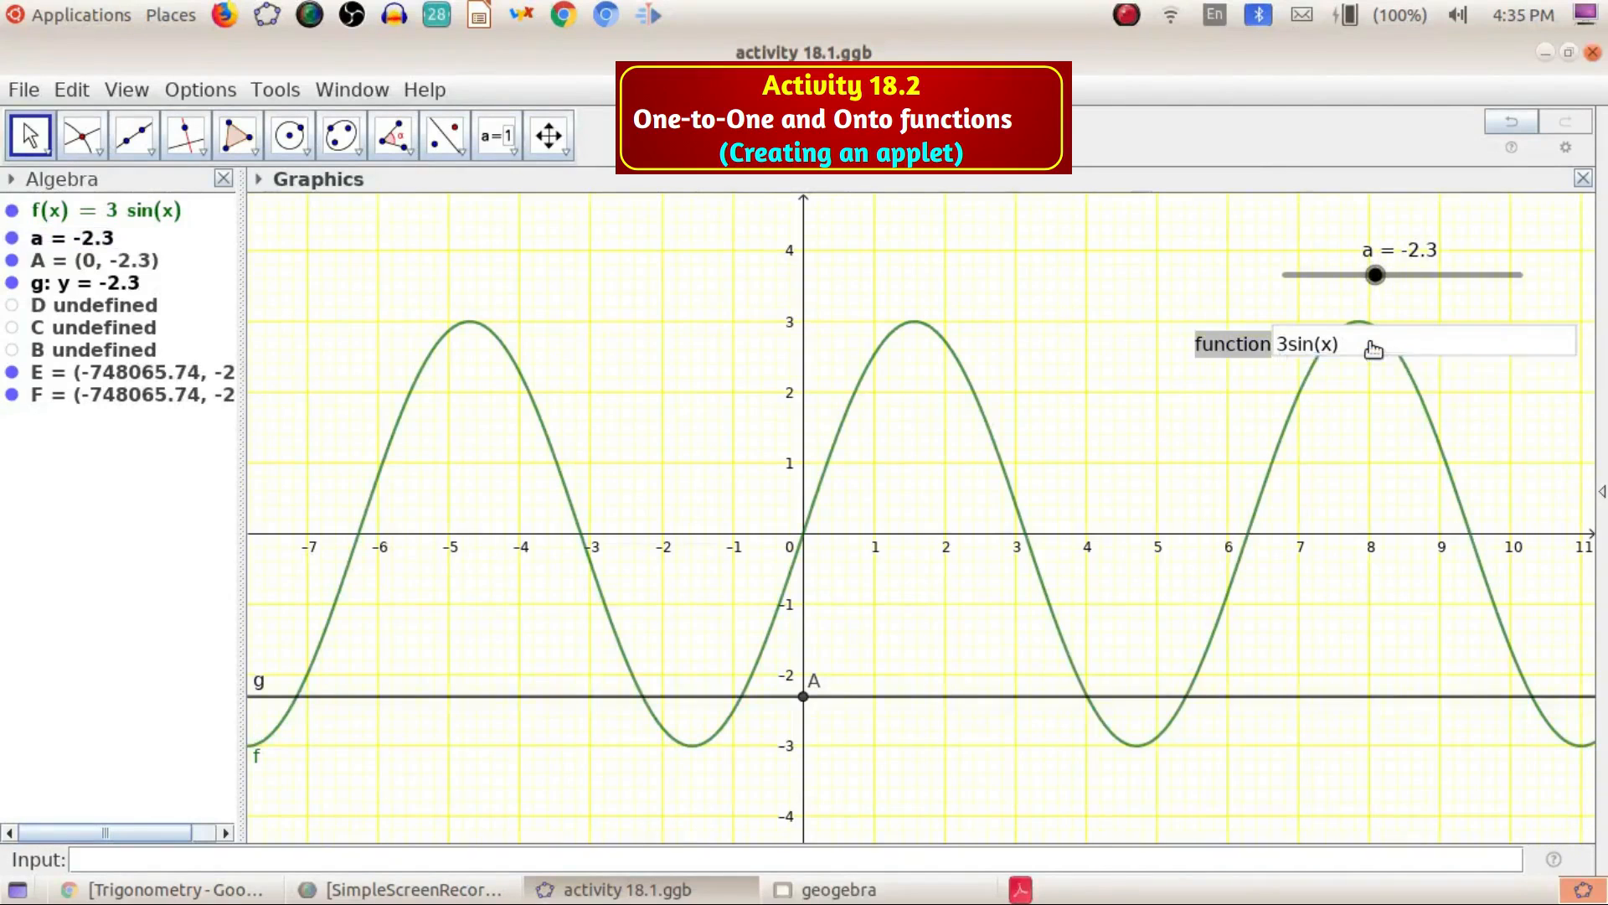
key(BackSpace)
key(BackSpace)
key(BackSpace)
key(BackSpace)
key(BackSpace)
key(BackSpace)
key(BackSpace)
text(x^3)
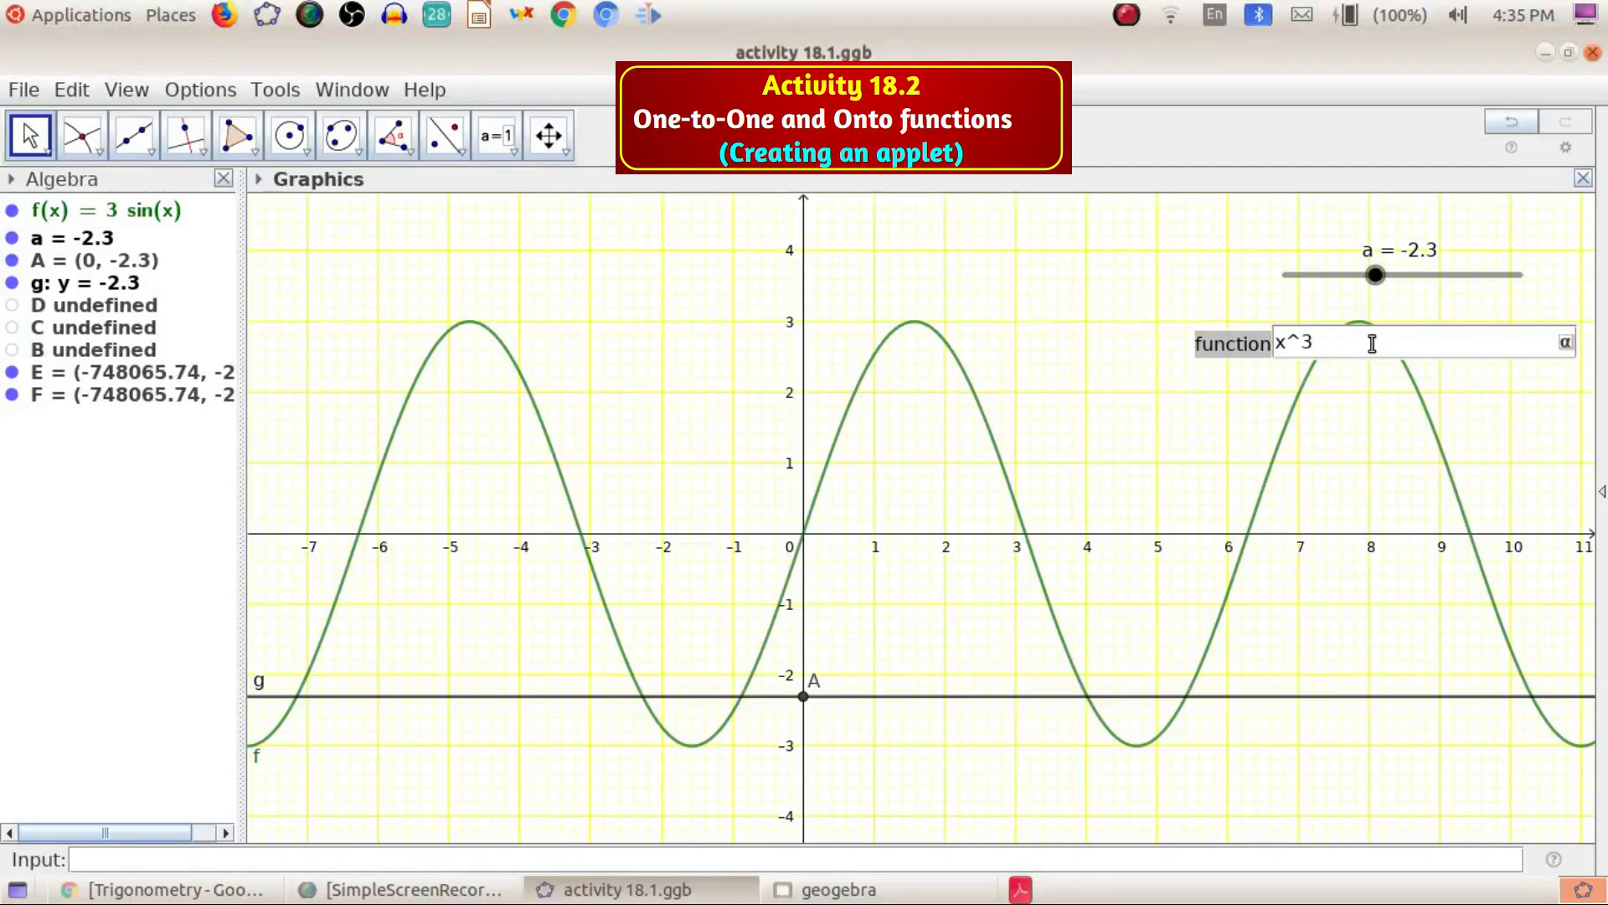
key(Return)
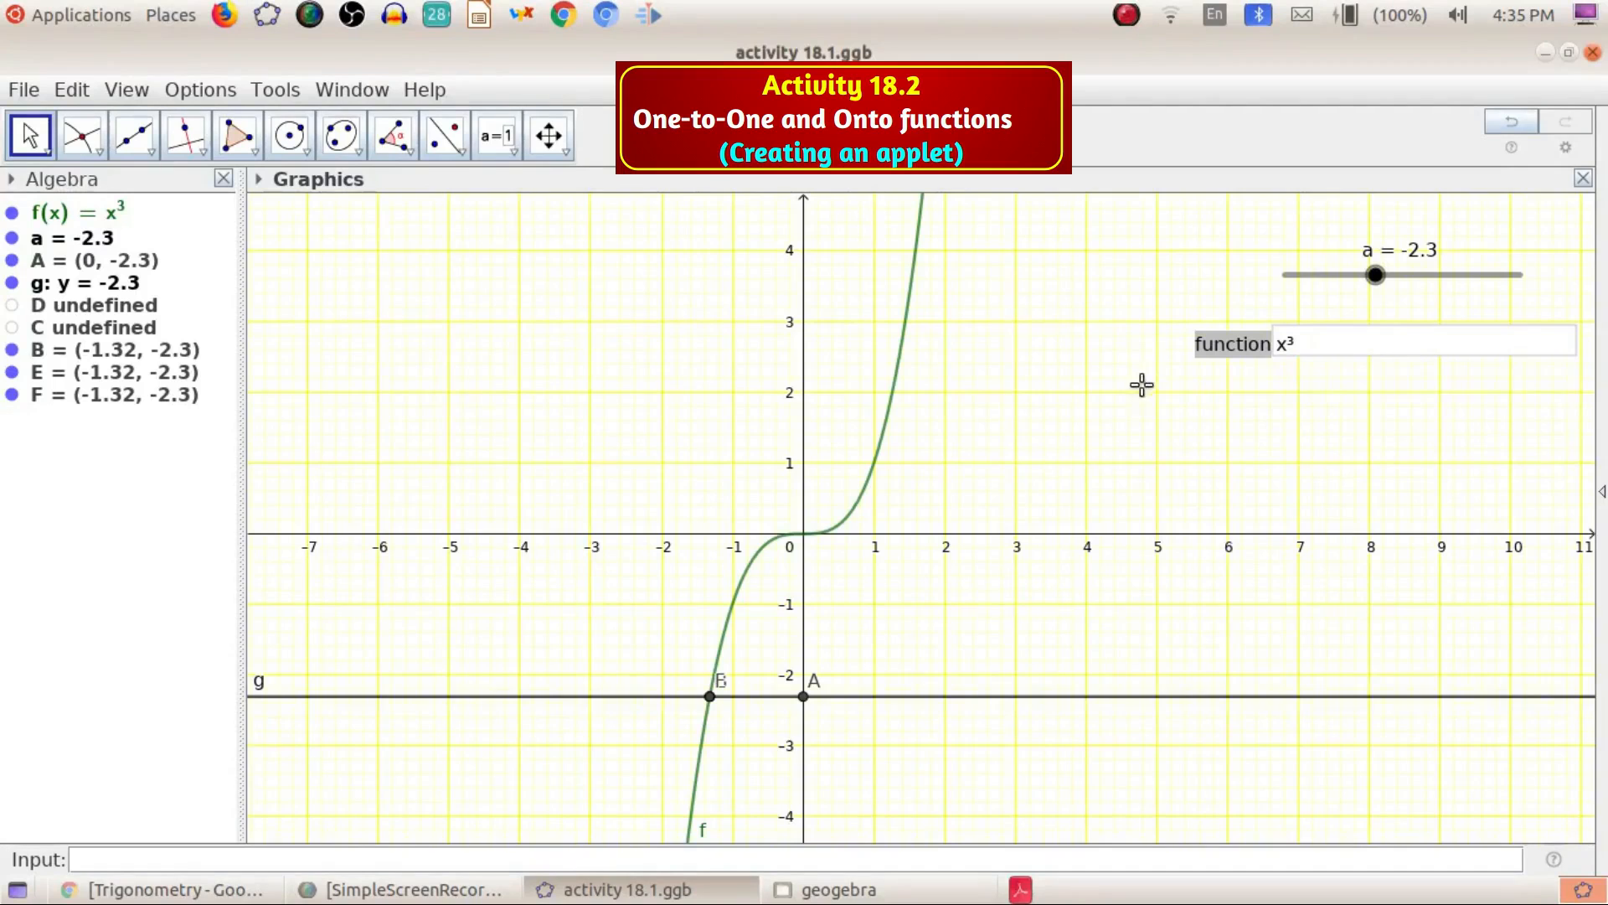
Raise slider a to 3.7 to check line g against the x^3 curve
scroll(1064, 436, down, 2)
drag(1374, 276, 1449, 279)
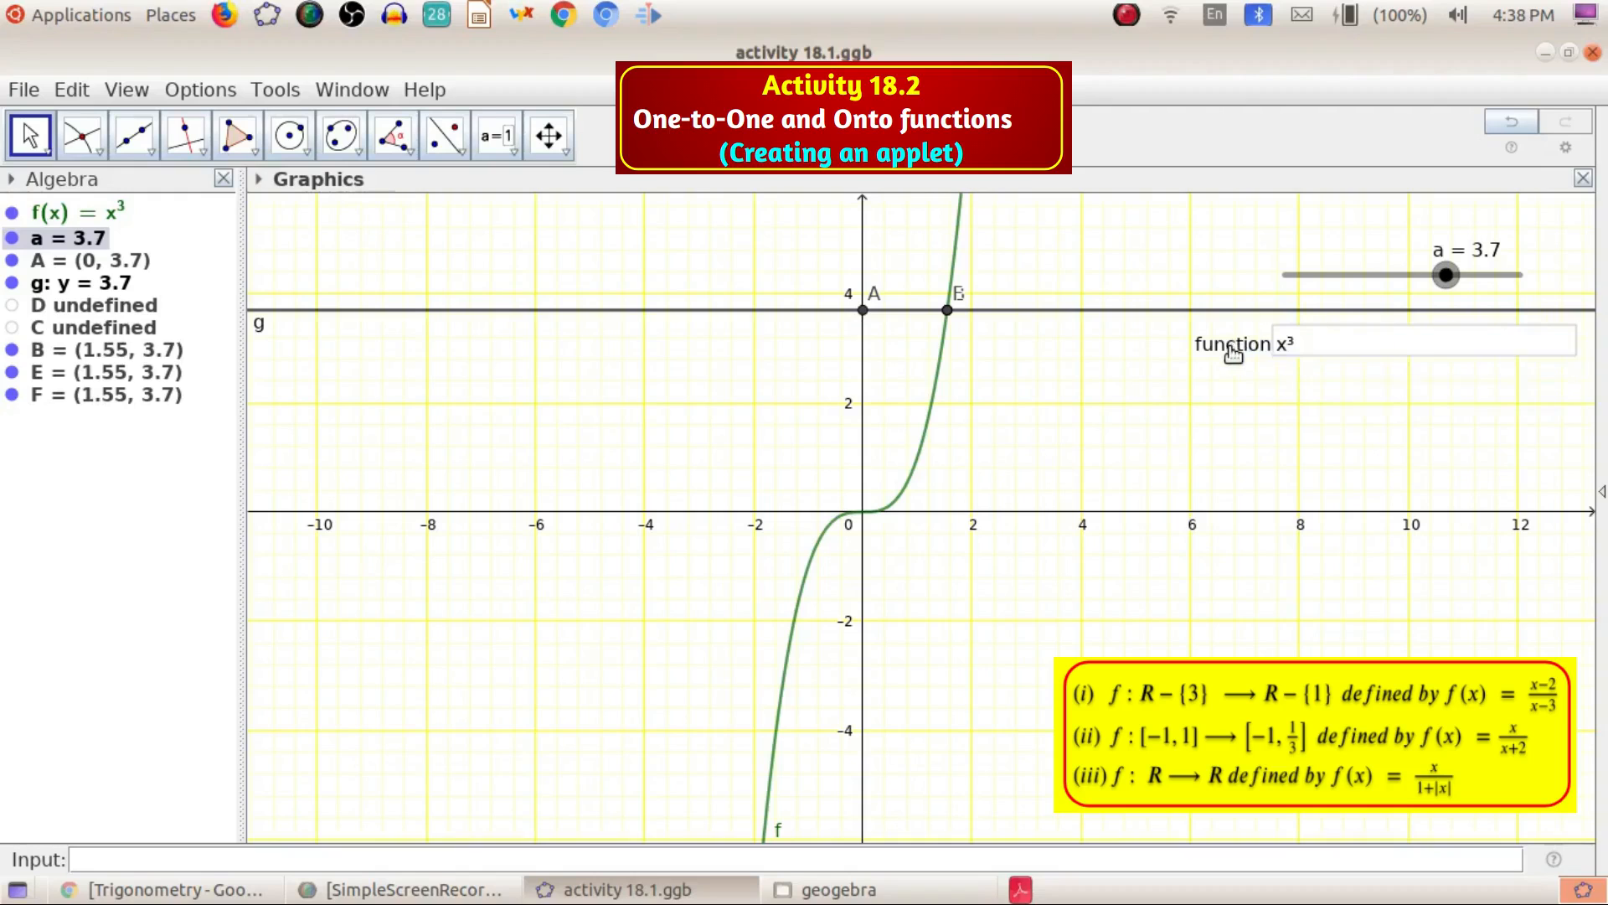
Move the input box slightly lower and enter (x-2)/(x-3) as the function
drag(1229, 348, 1182, 379)
click(1300, 379)
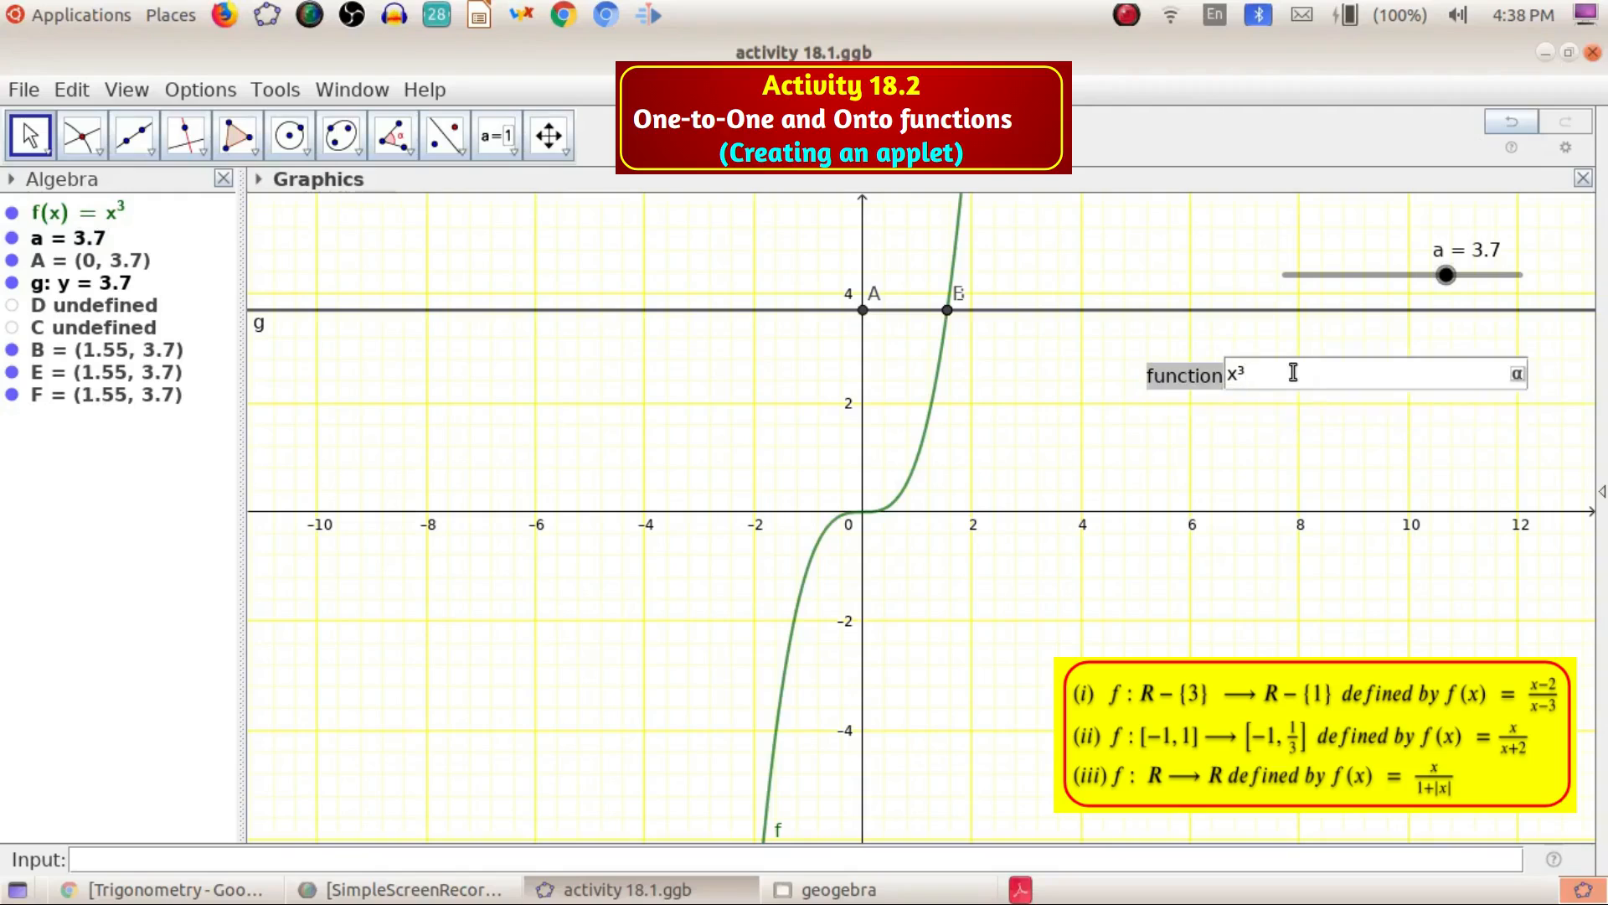
key(BackSpace)
key(BackSpace)
text((x-2)/(x-3))
key(Return)
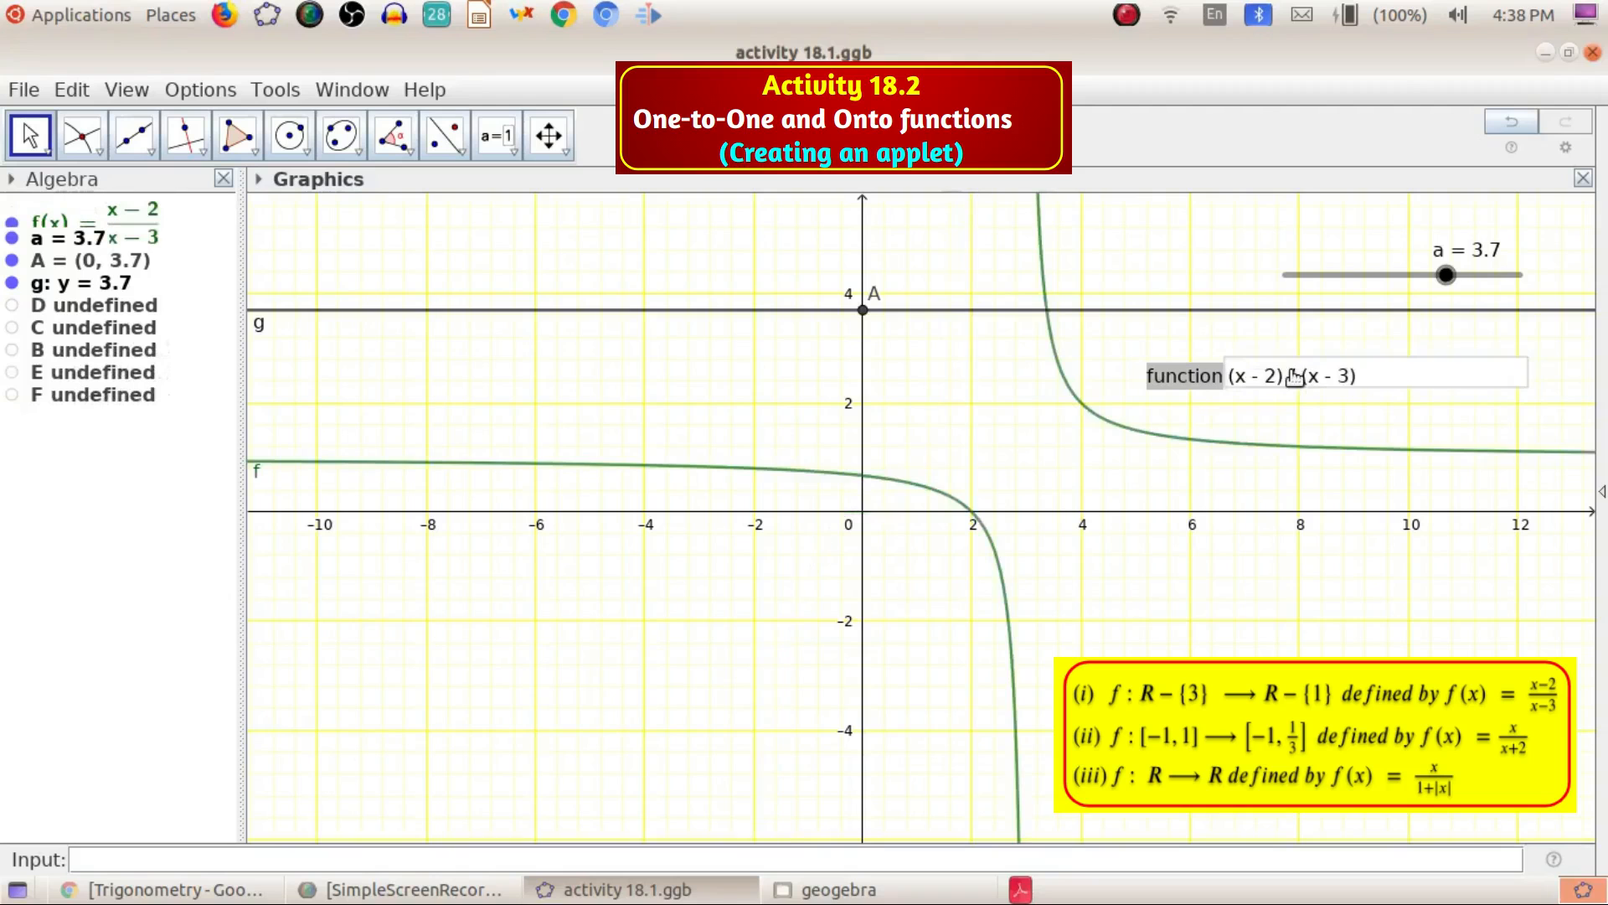
Add an intersection point of line g and the hyperbola with the Intersect tool
drag(933, 494, 797, 587)
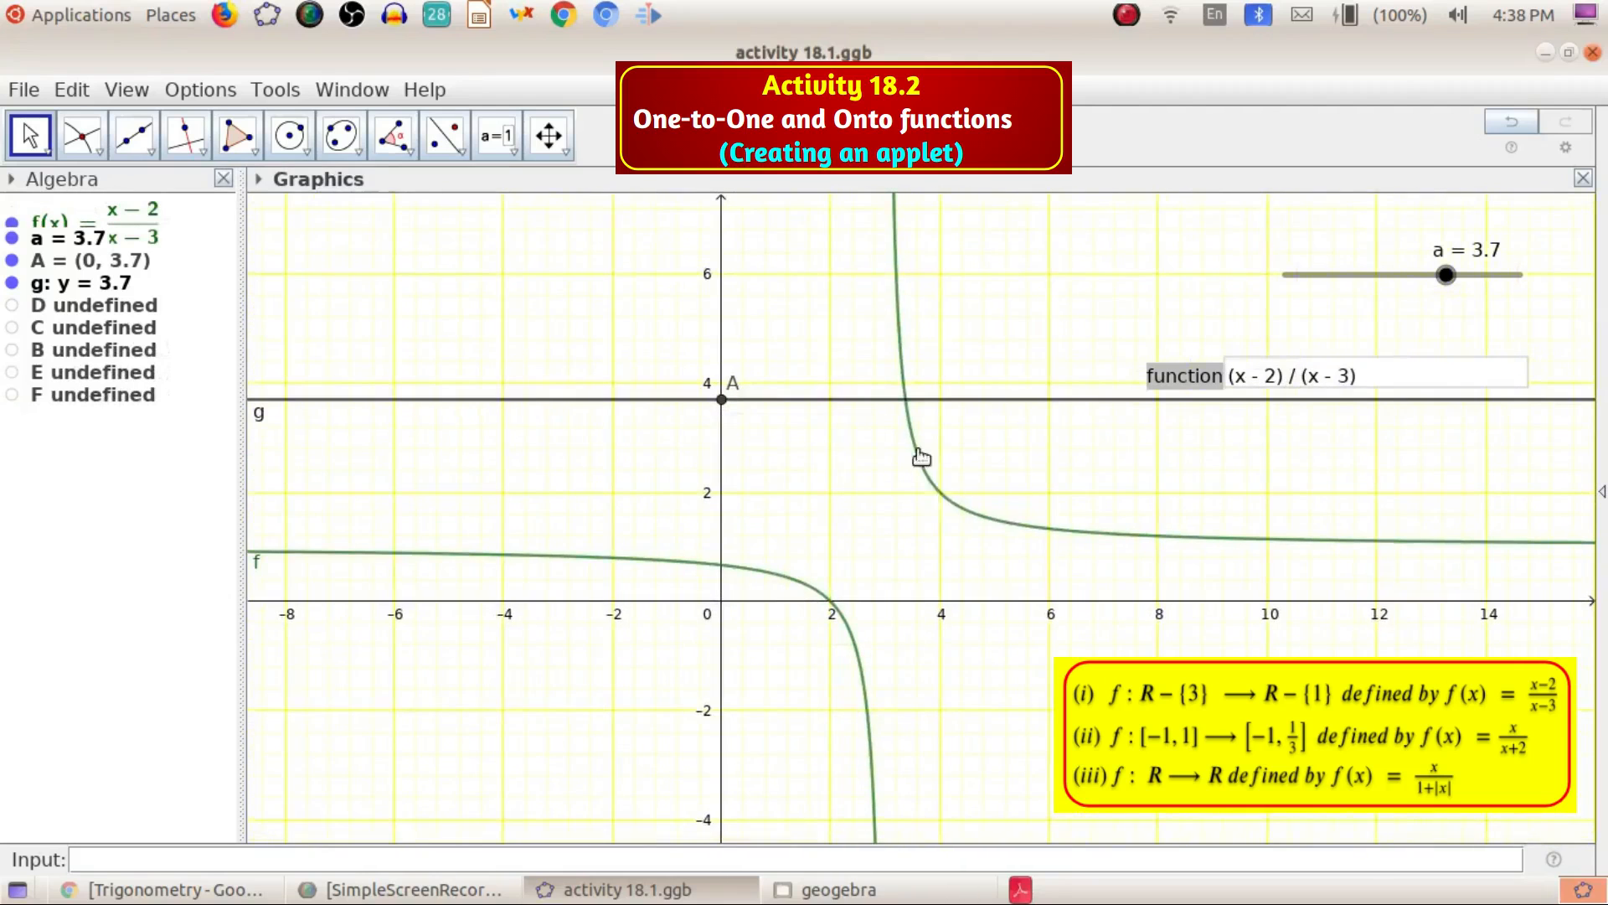
click(81, 135)
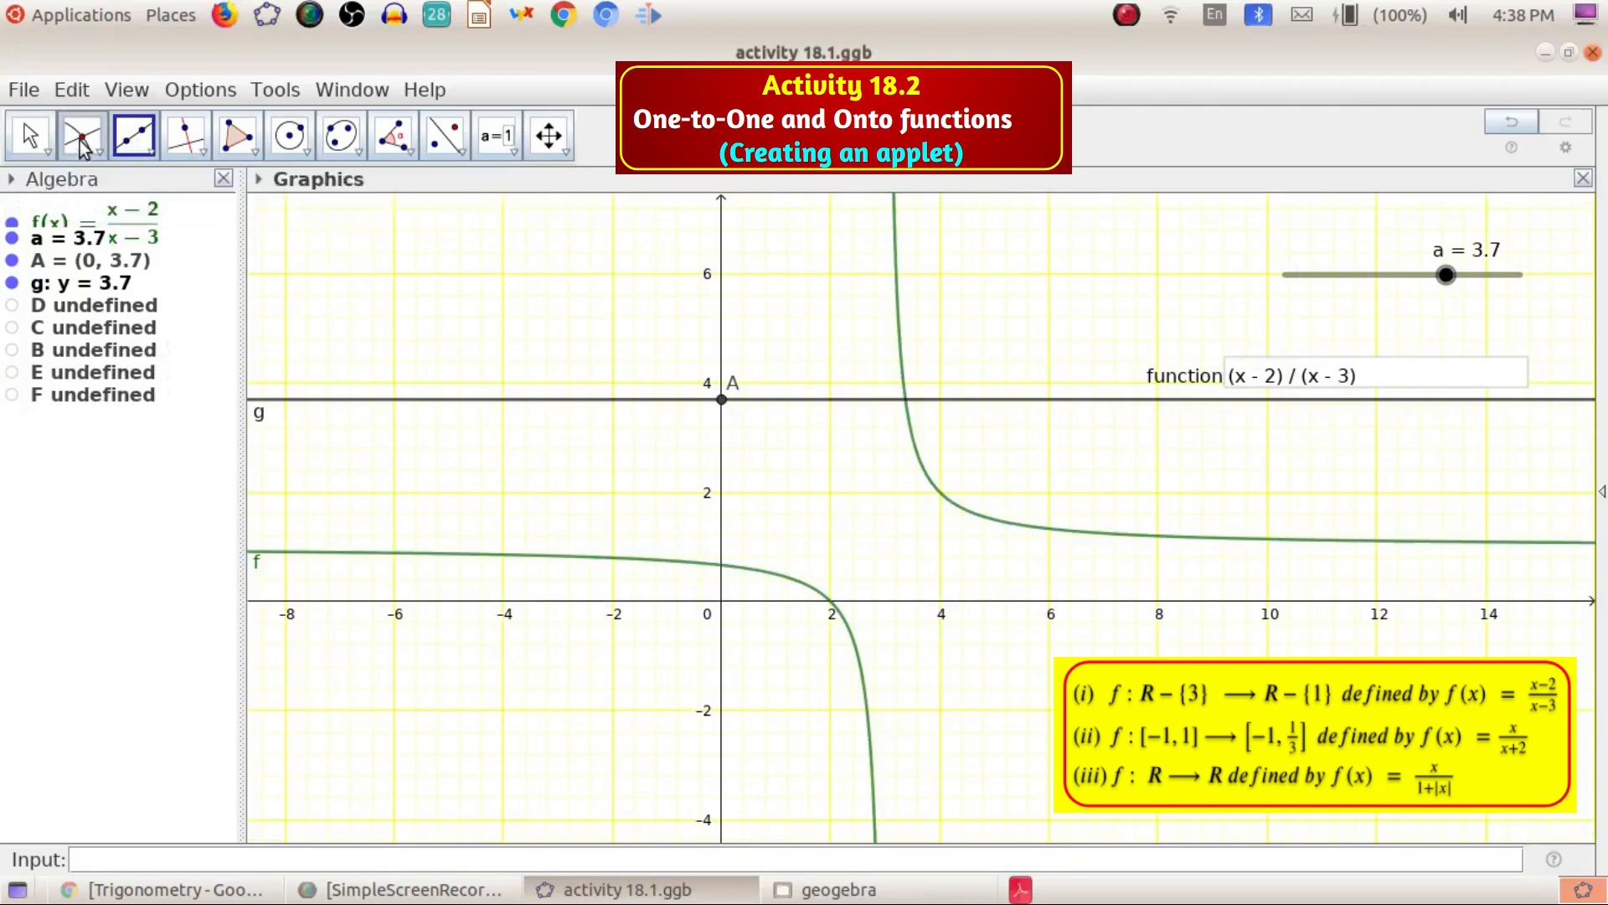
click(82, 136)
click(127, 317)
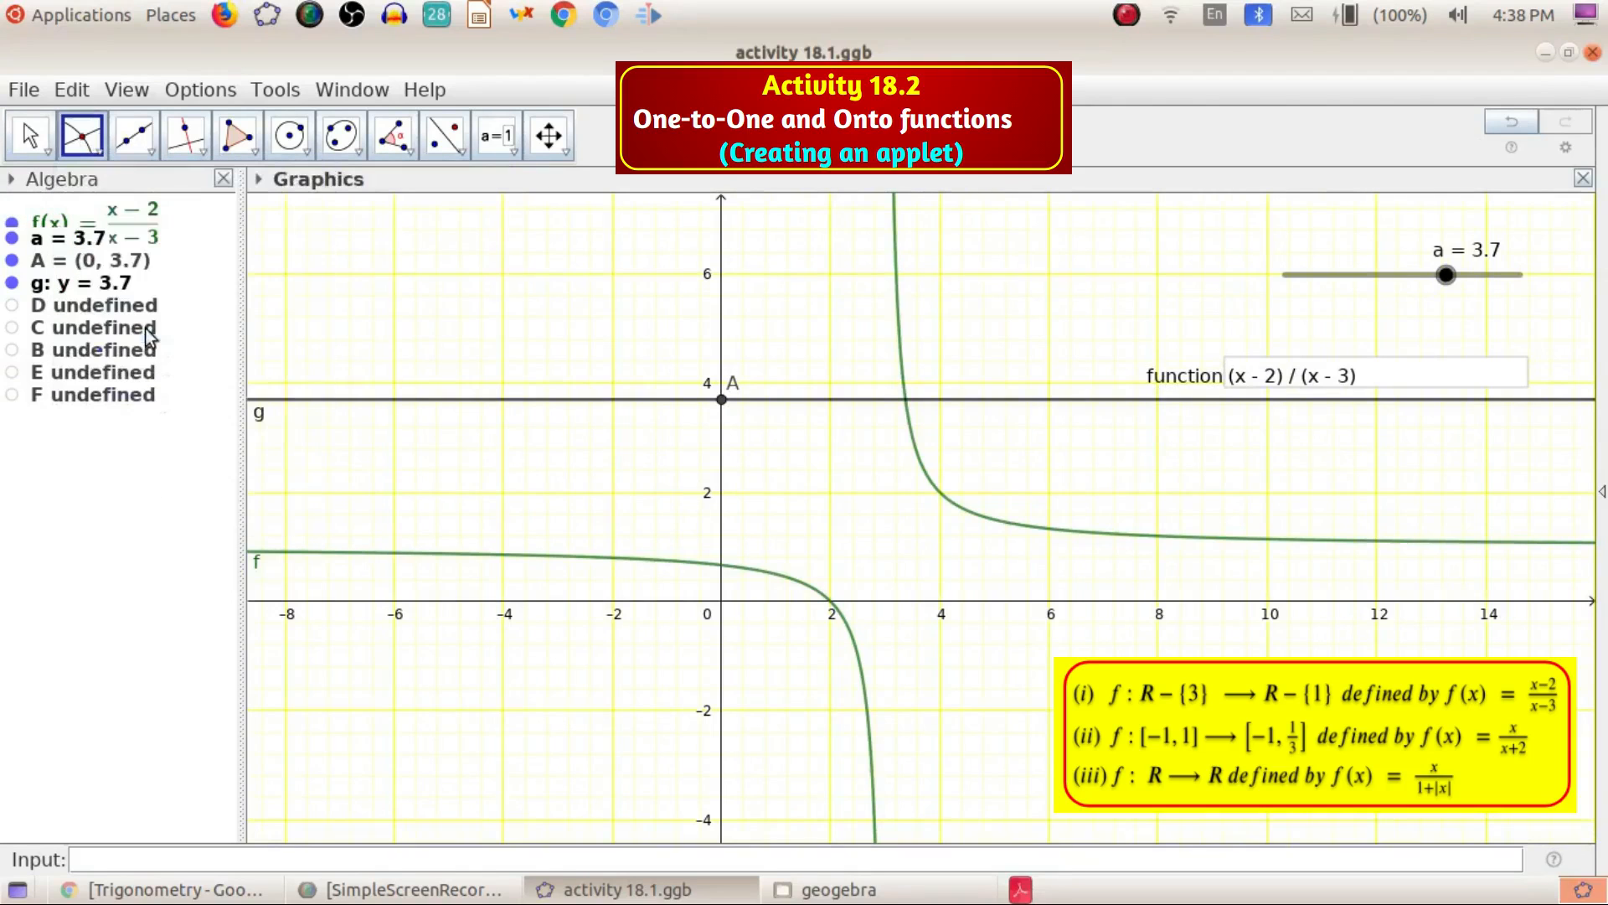
click(879, 403)
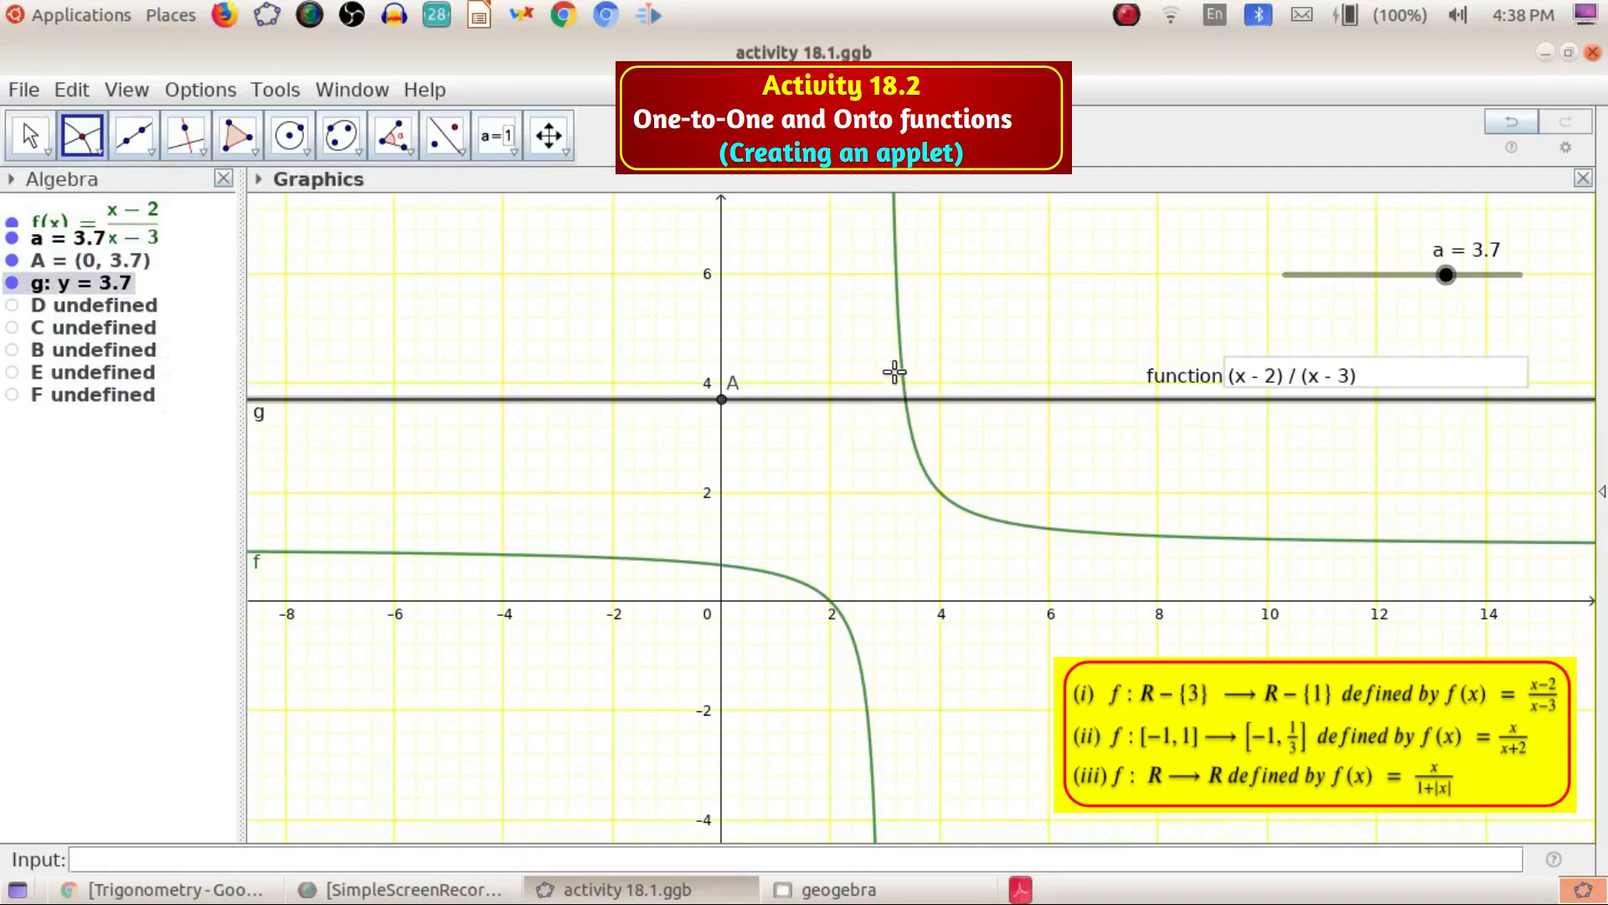
click(903, 376)
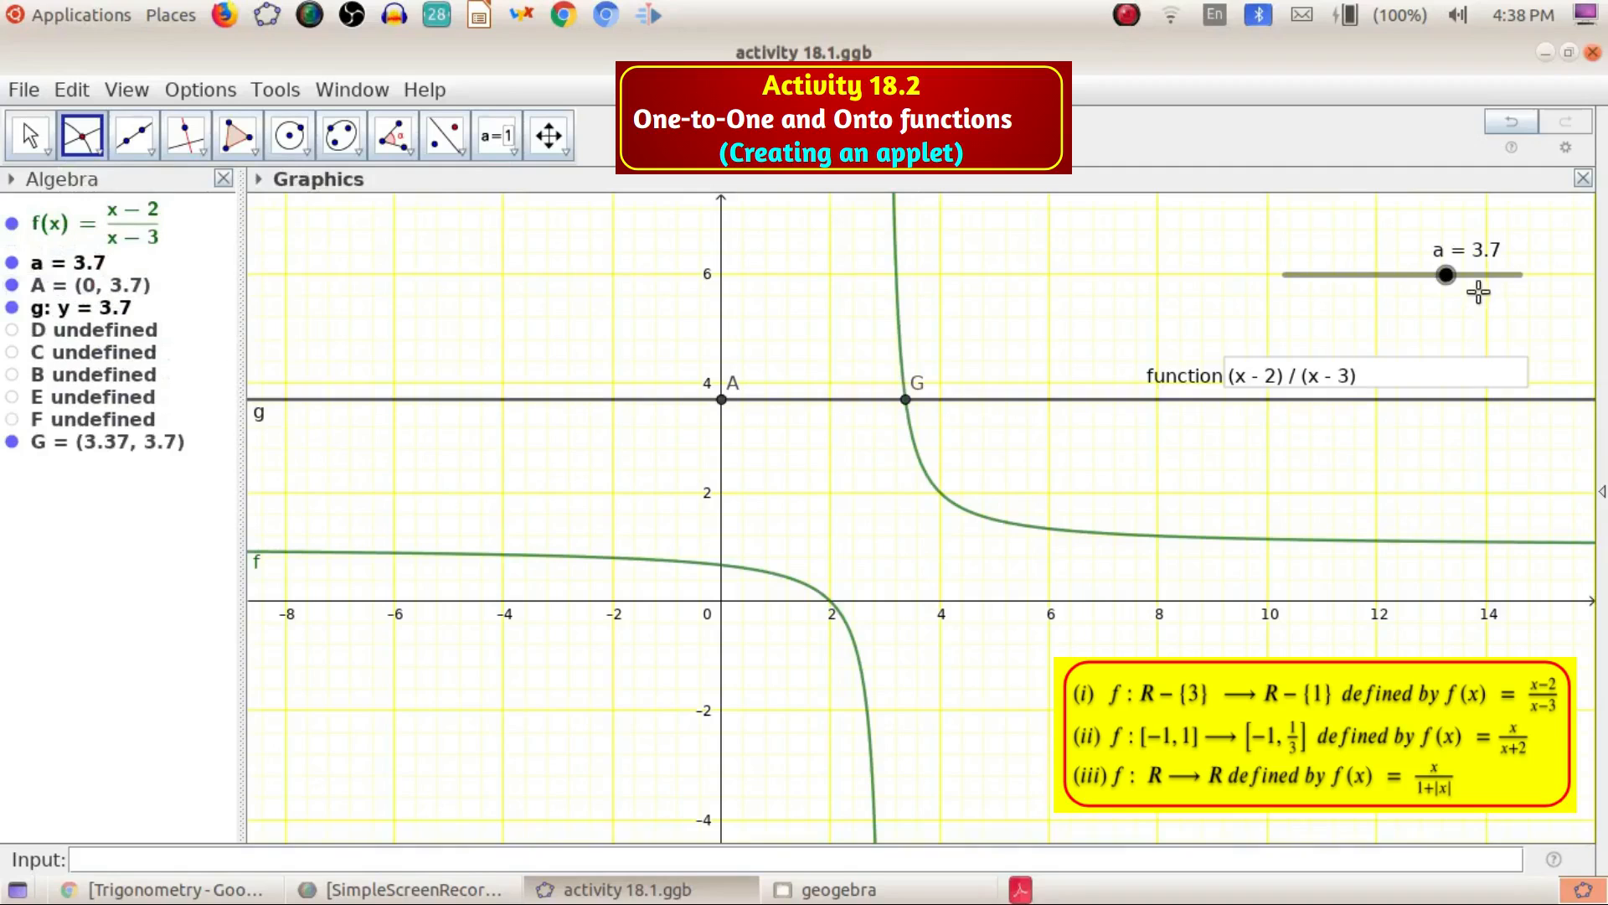
Lower slider a to -0.7 to test line g against the hyperbola's lower branch
click(1444, 278)
drag(1444, 278, 1393, 283)
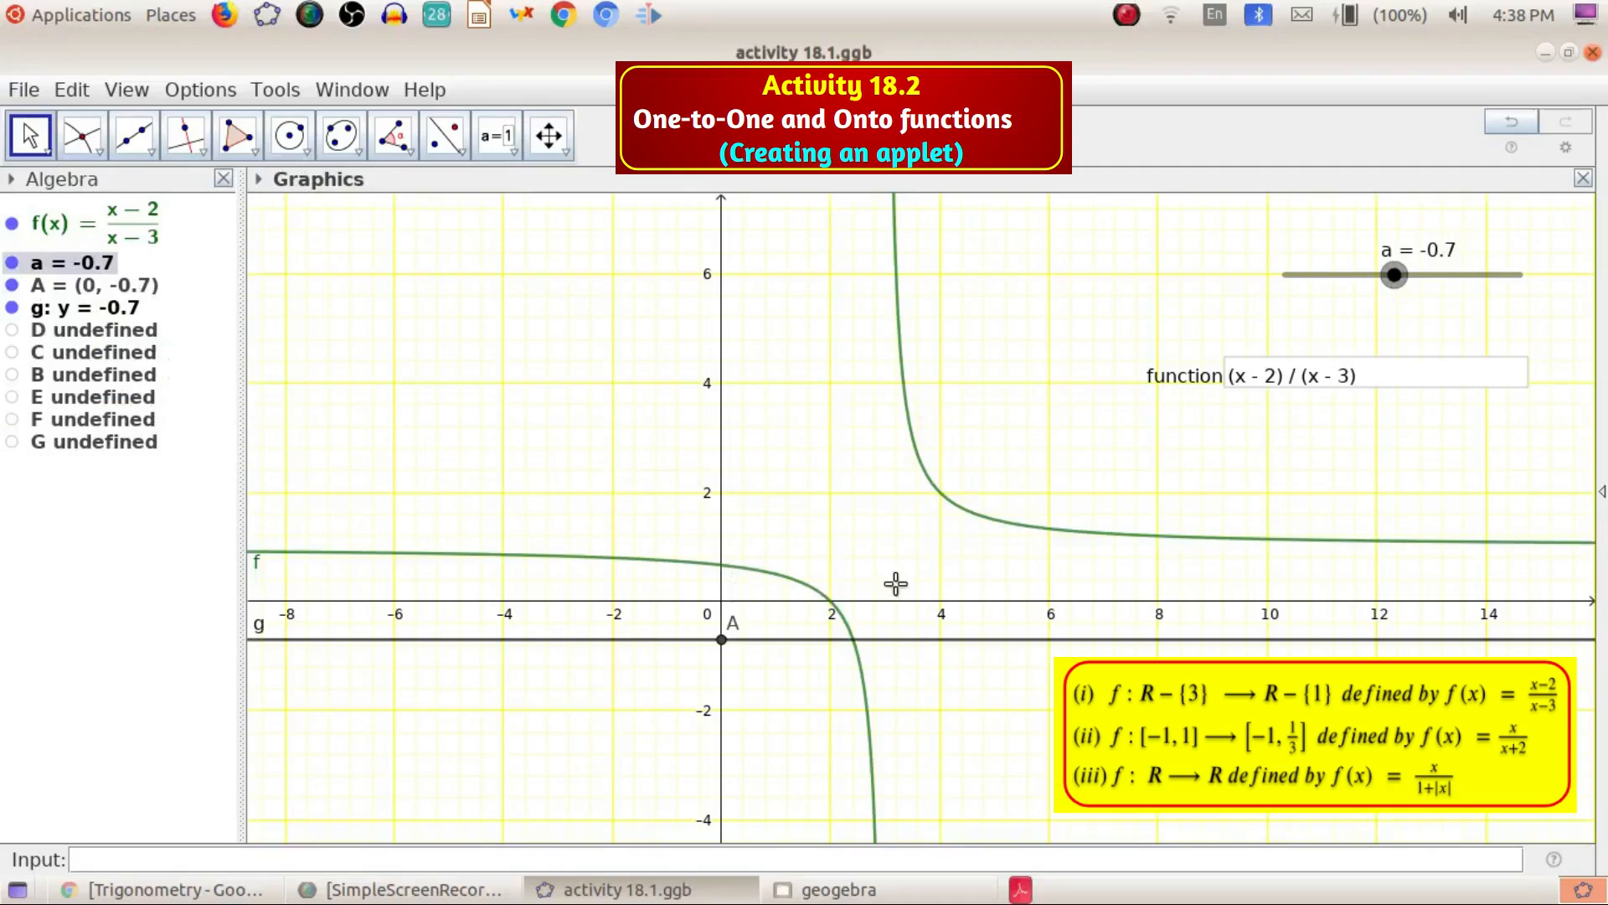
click(825, 602)
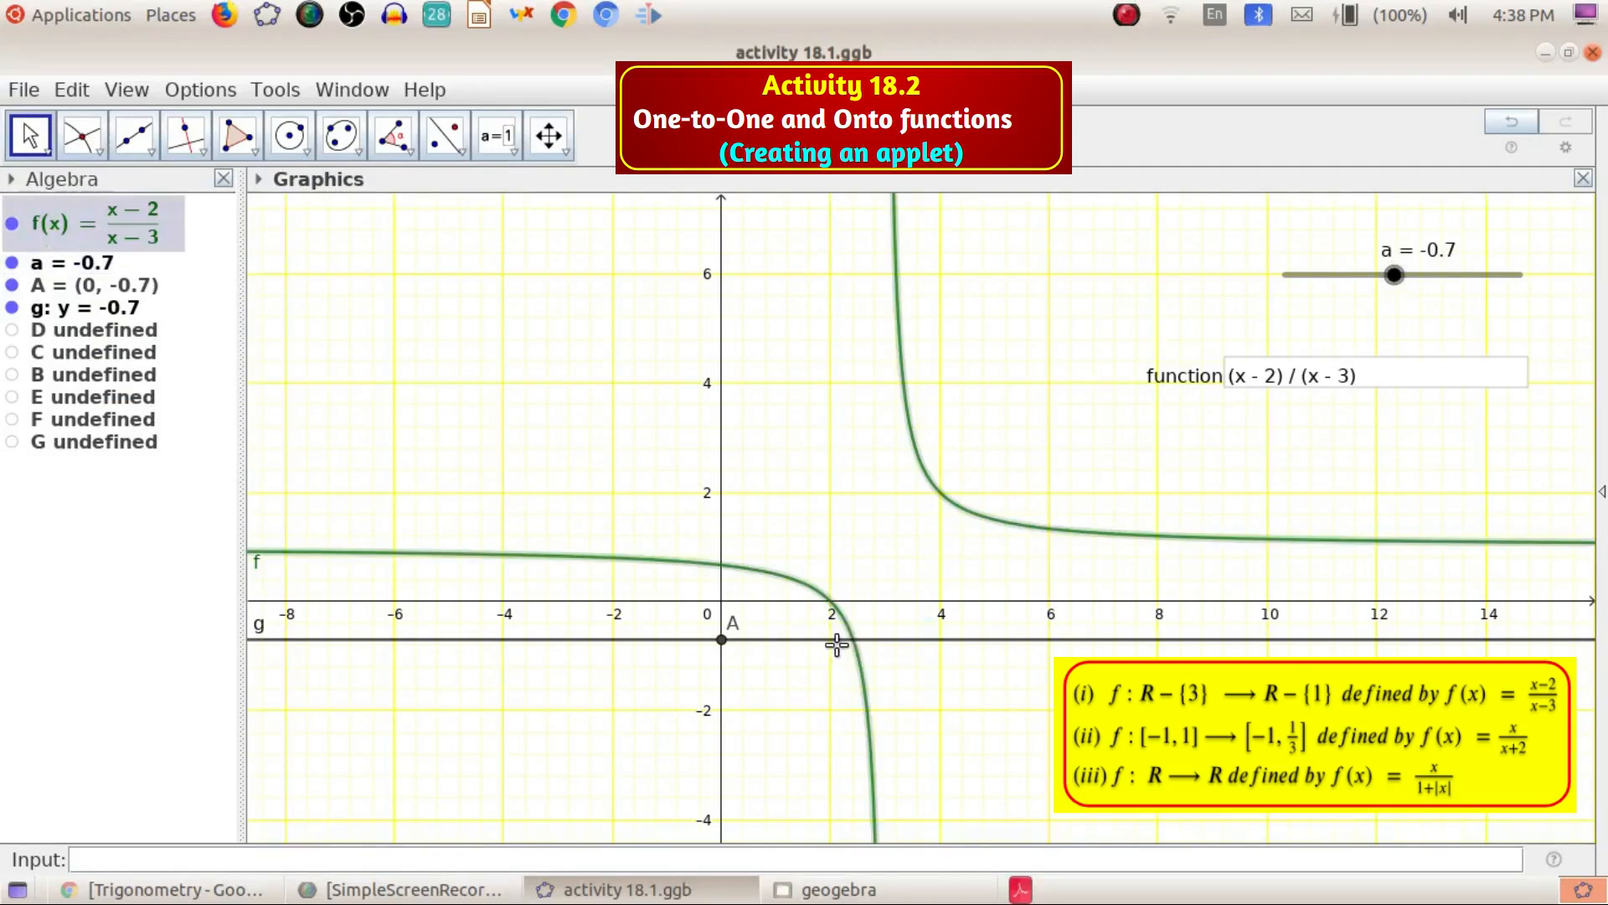
click(829, 643)
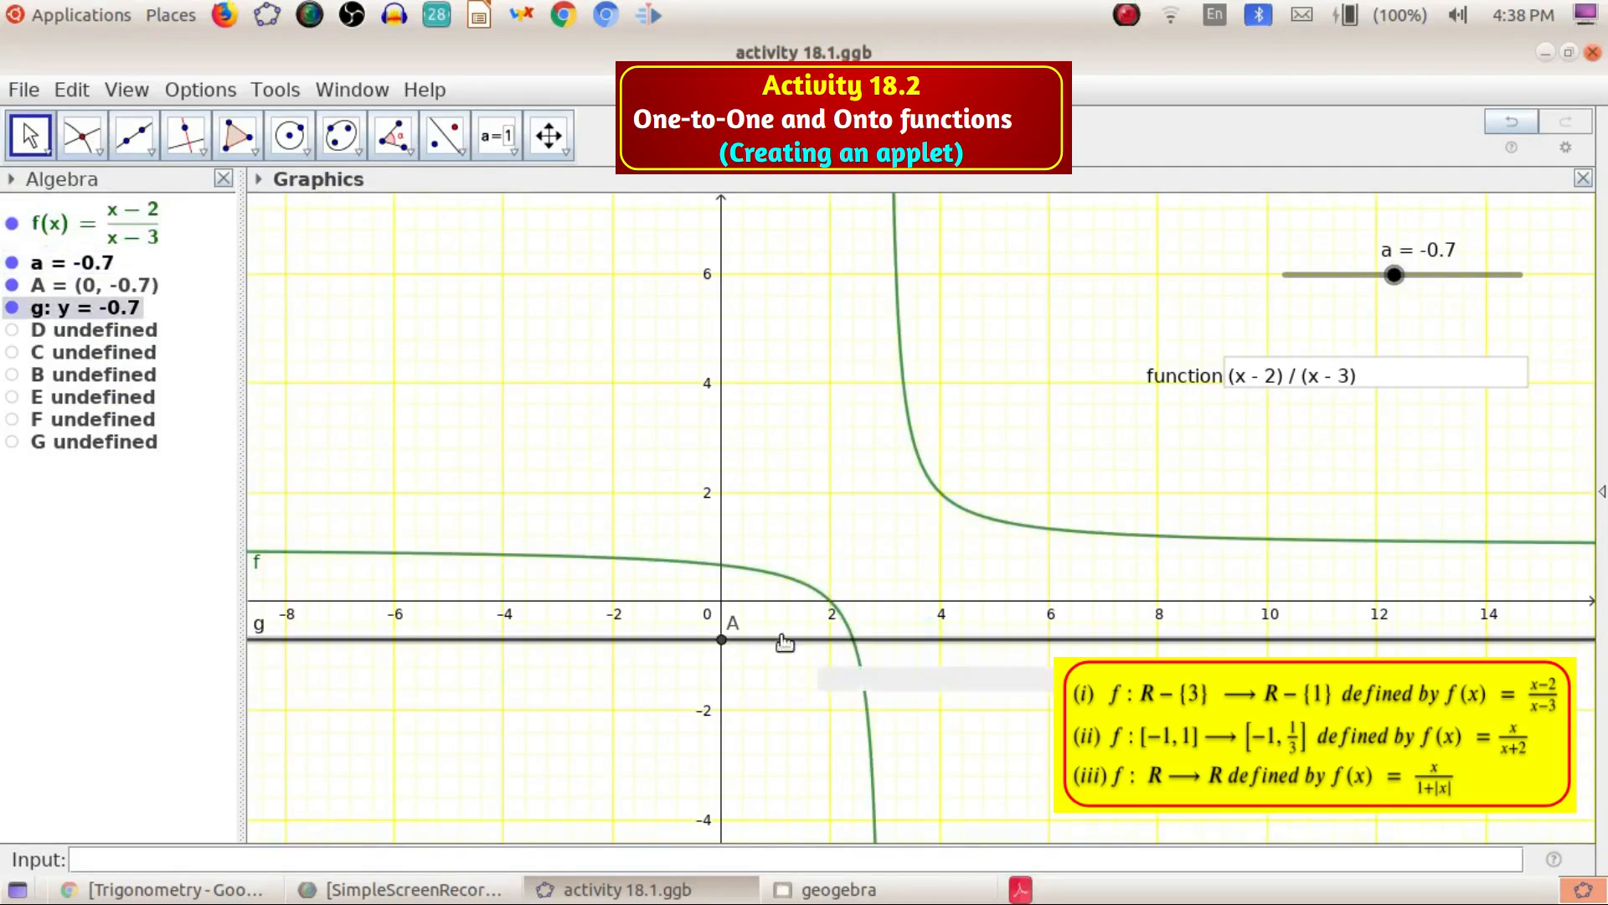
Add an intersection point of line g and the hyperbola's lower branch with the Intersect tool
click(82, 135)
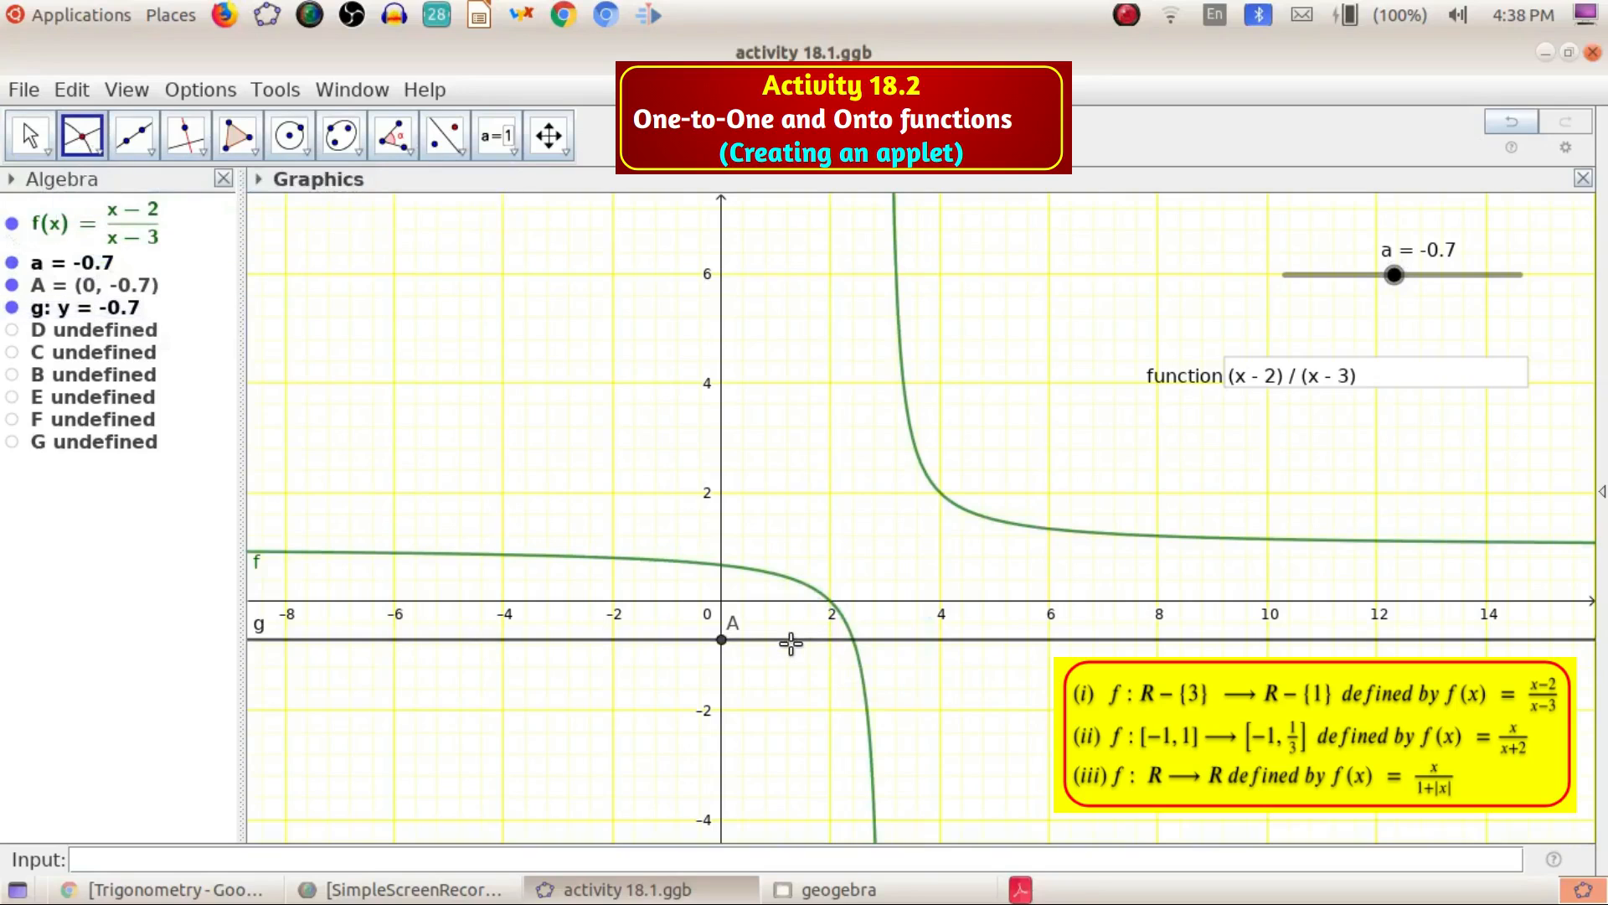
click(800, 641)
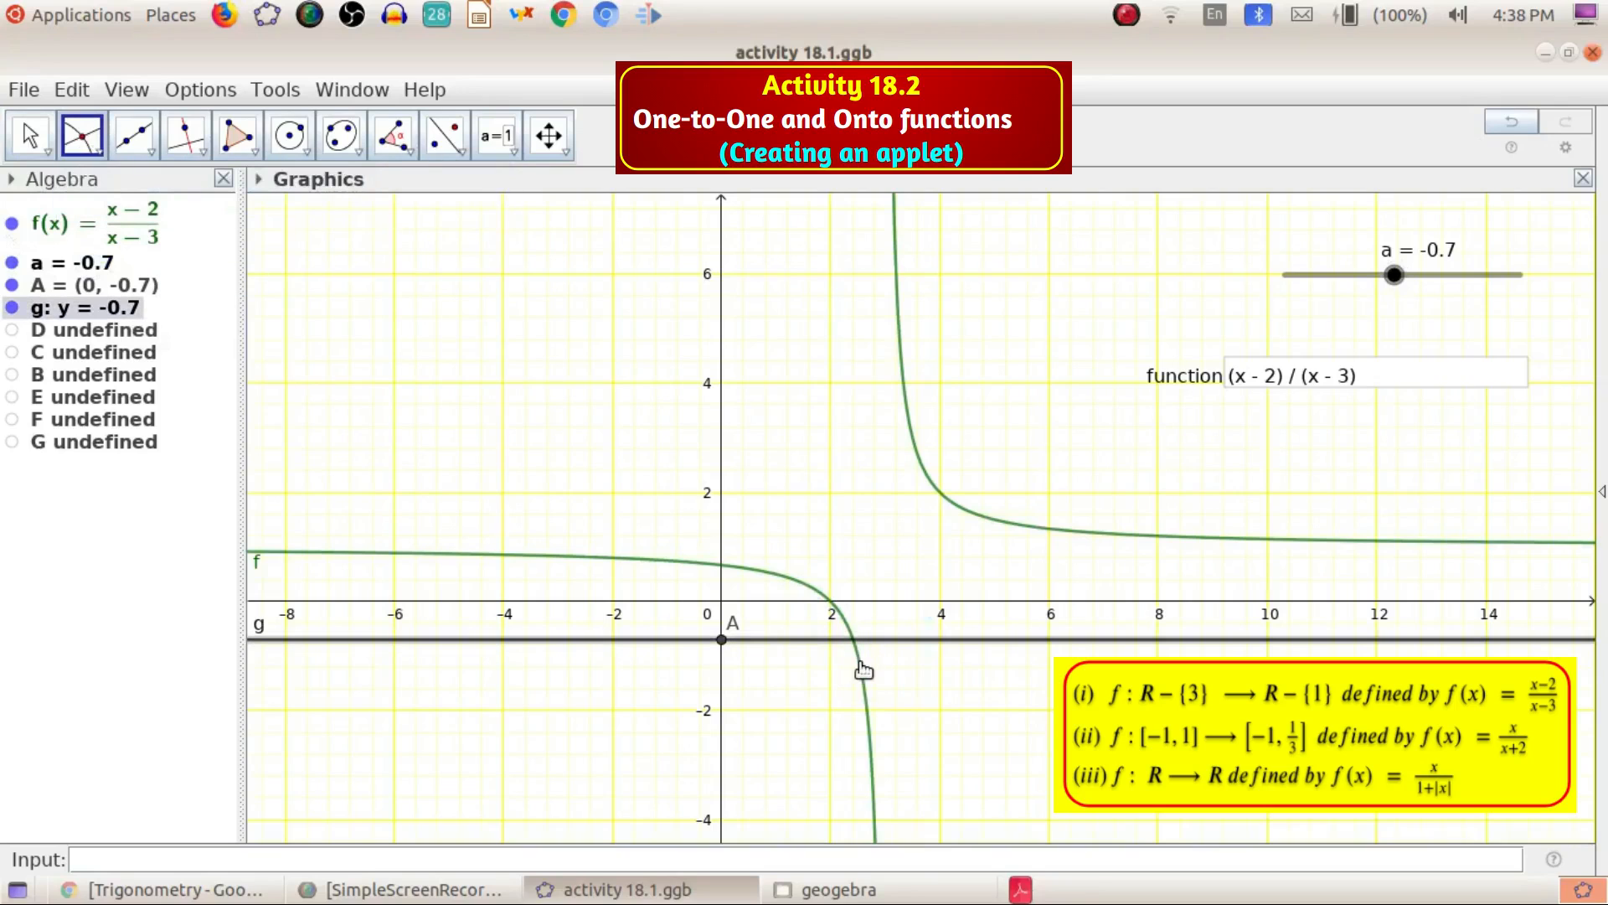
click(863, 665)
key(Escape)
Move slider a through 0.9 and -1, settling it at 1.1 near the horizontal asymptote
mouse_move(1392, 275)
mouse_down()
mouse_move(1380, 285)
mouse_move(1482, 277)
mouse_move(1426, 276)
mouse_move(1416, 293)
mouse_up()
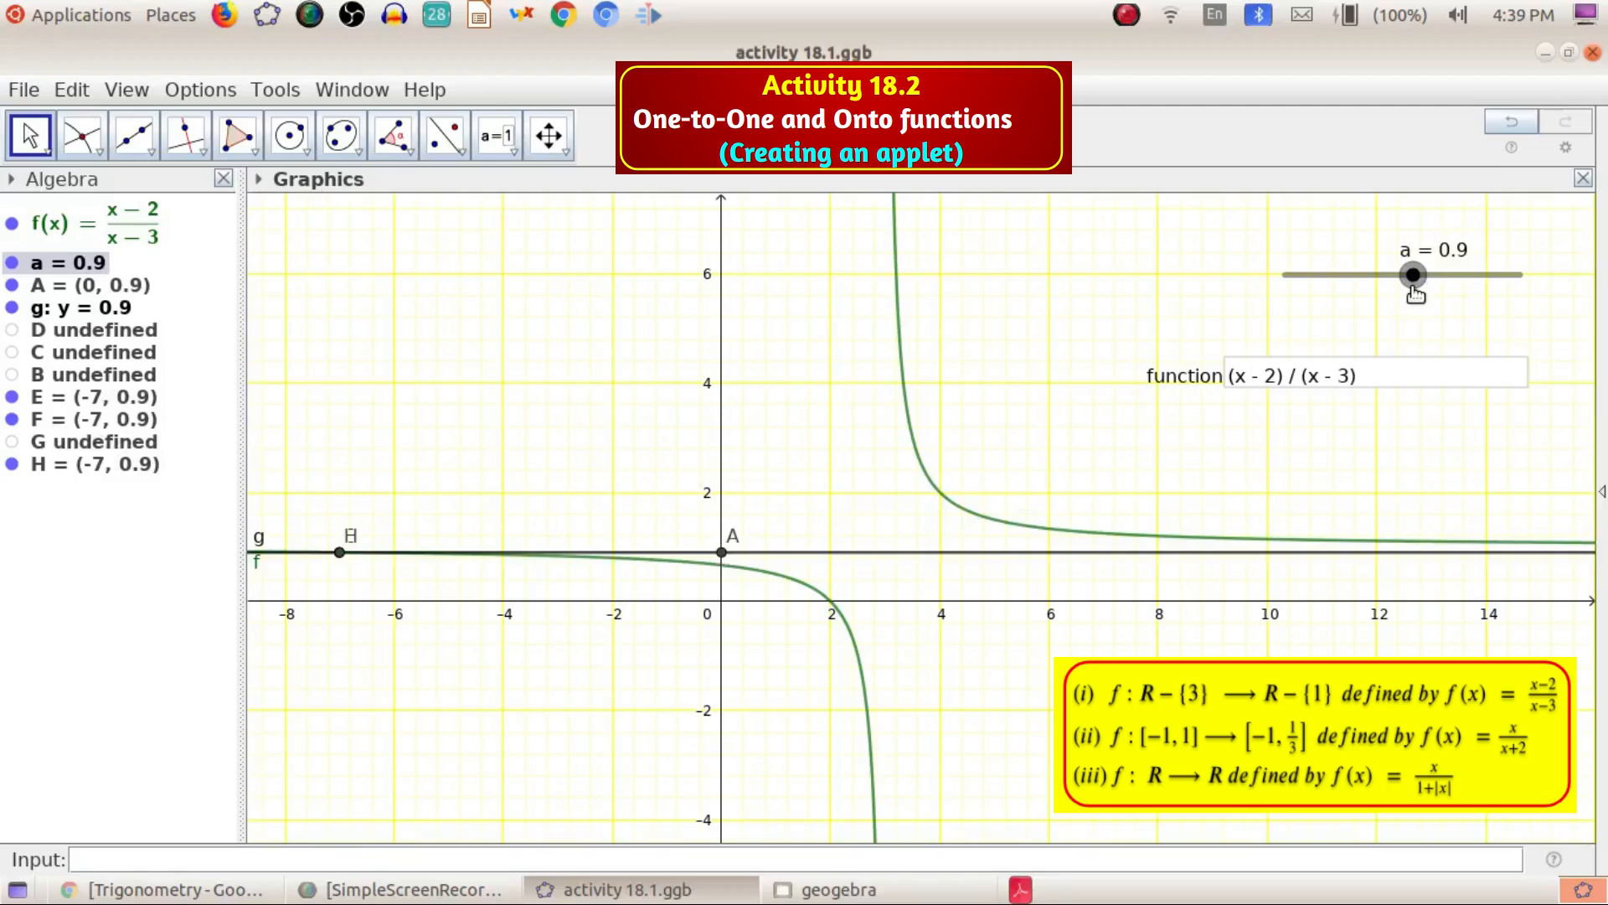
drag(1416, 295, 1392, 324)
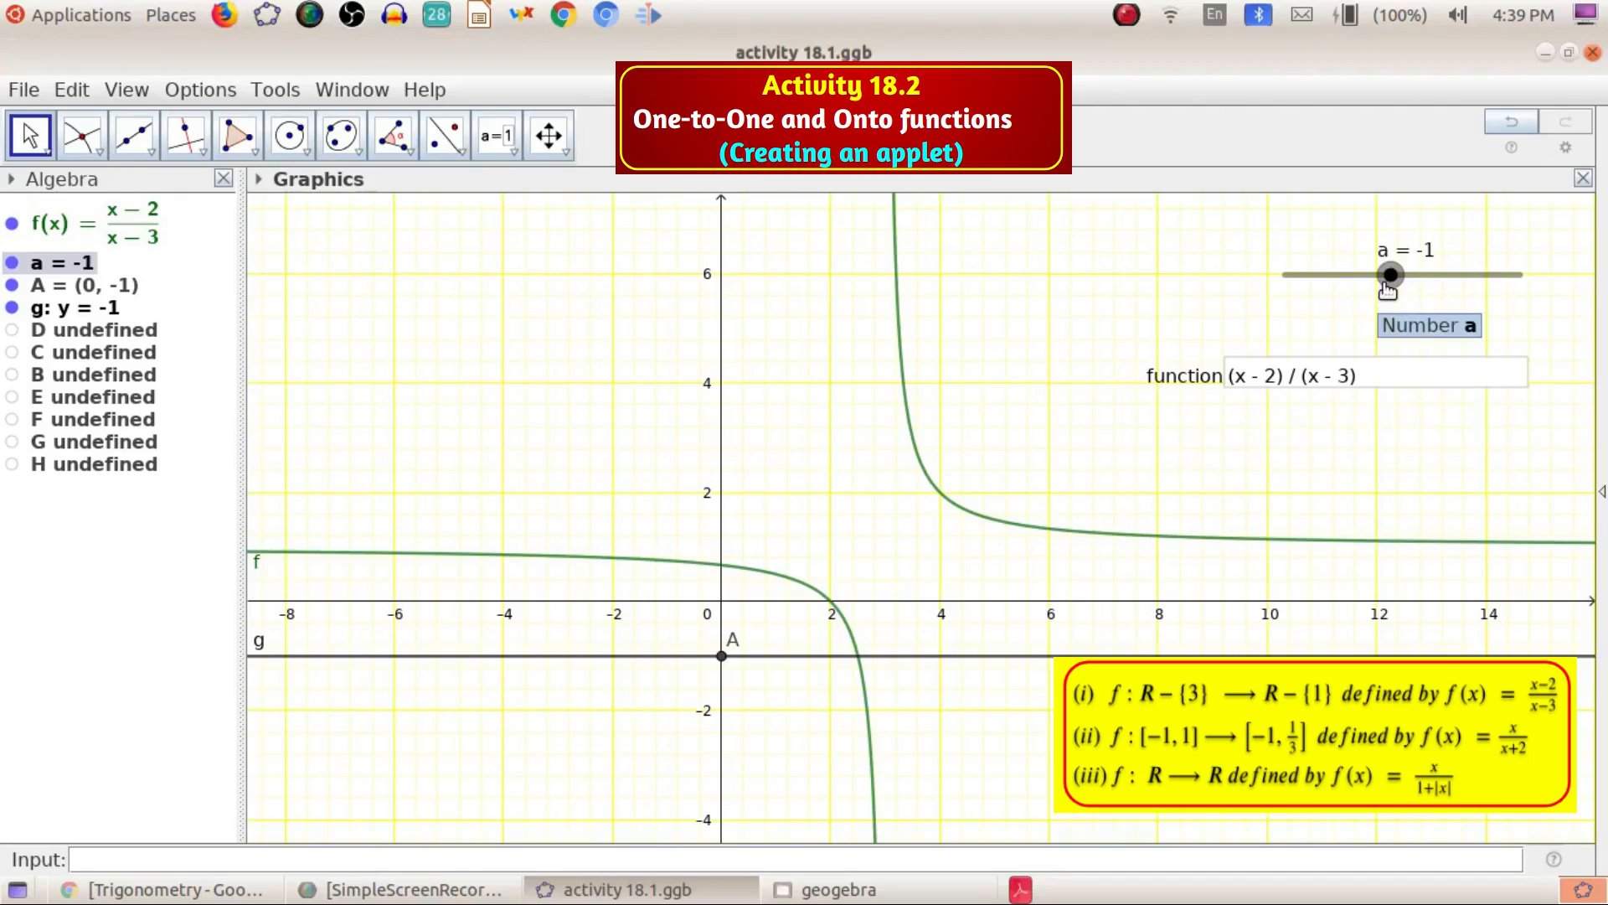
drag(1389, 276, 1418, 311)
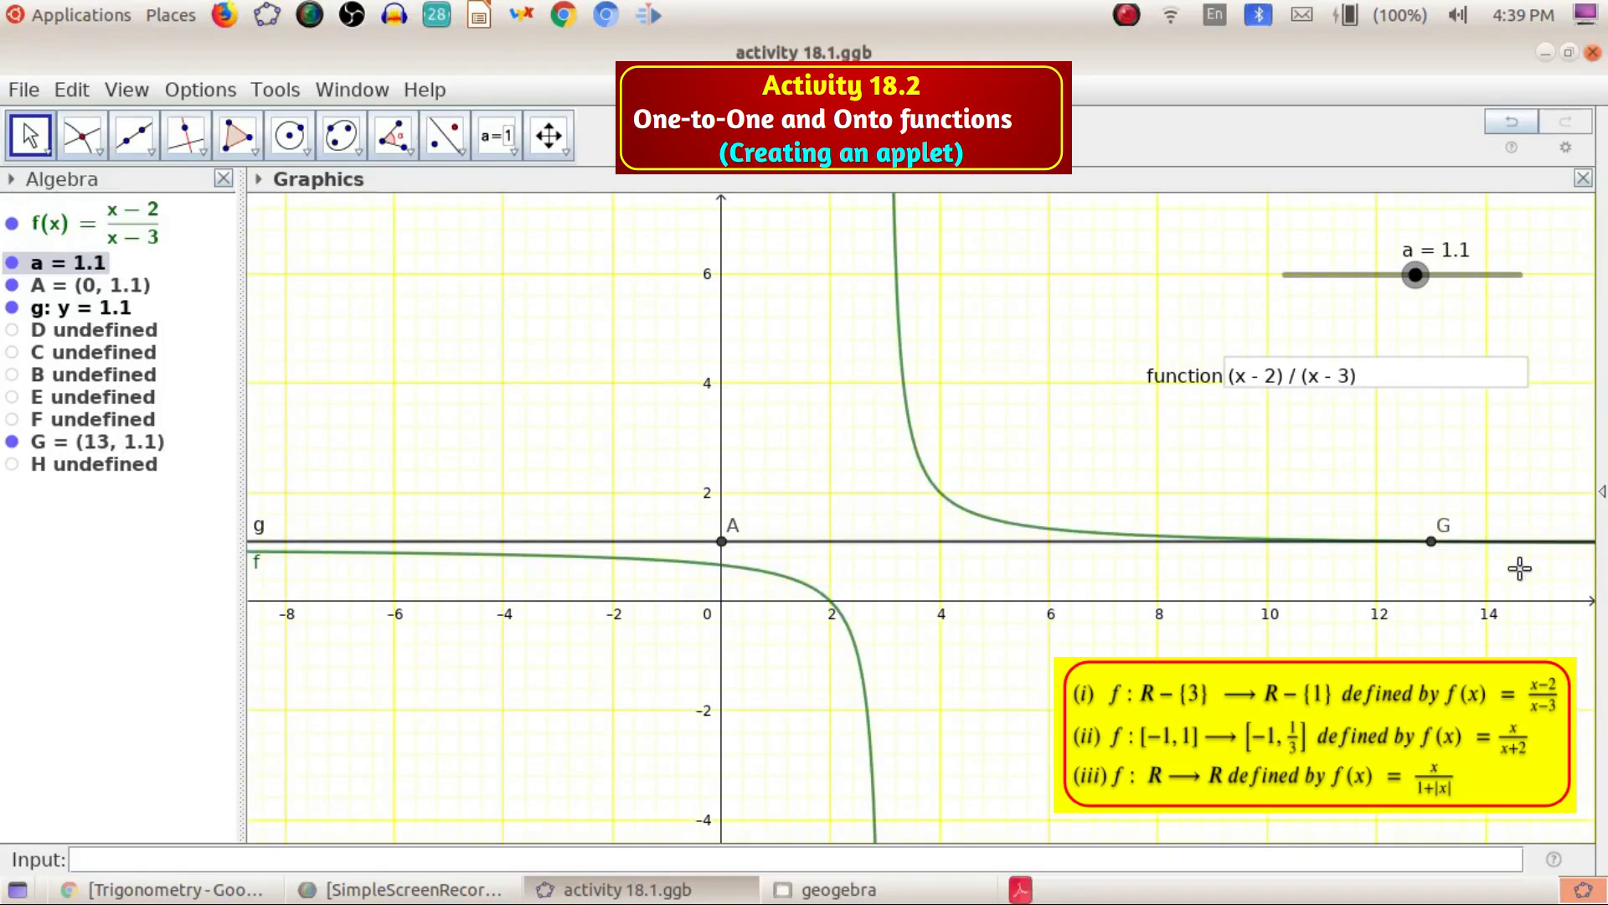
Zoom in closely around point G to examine where line g meets the curve
drag(1479, 578, 1081, 578)
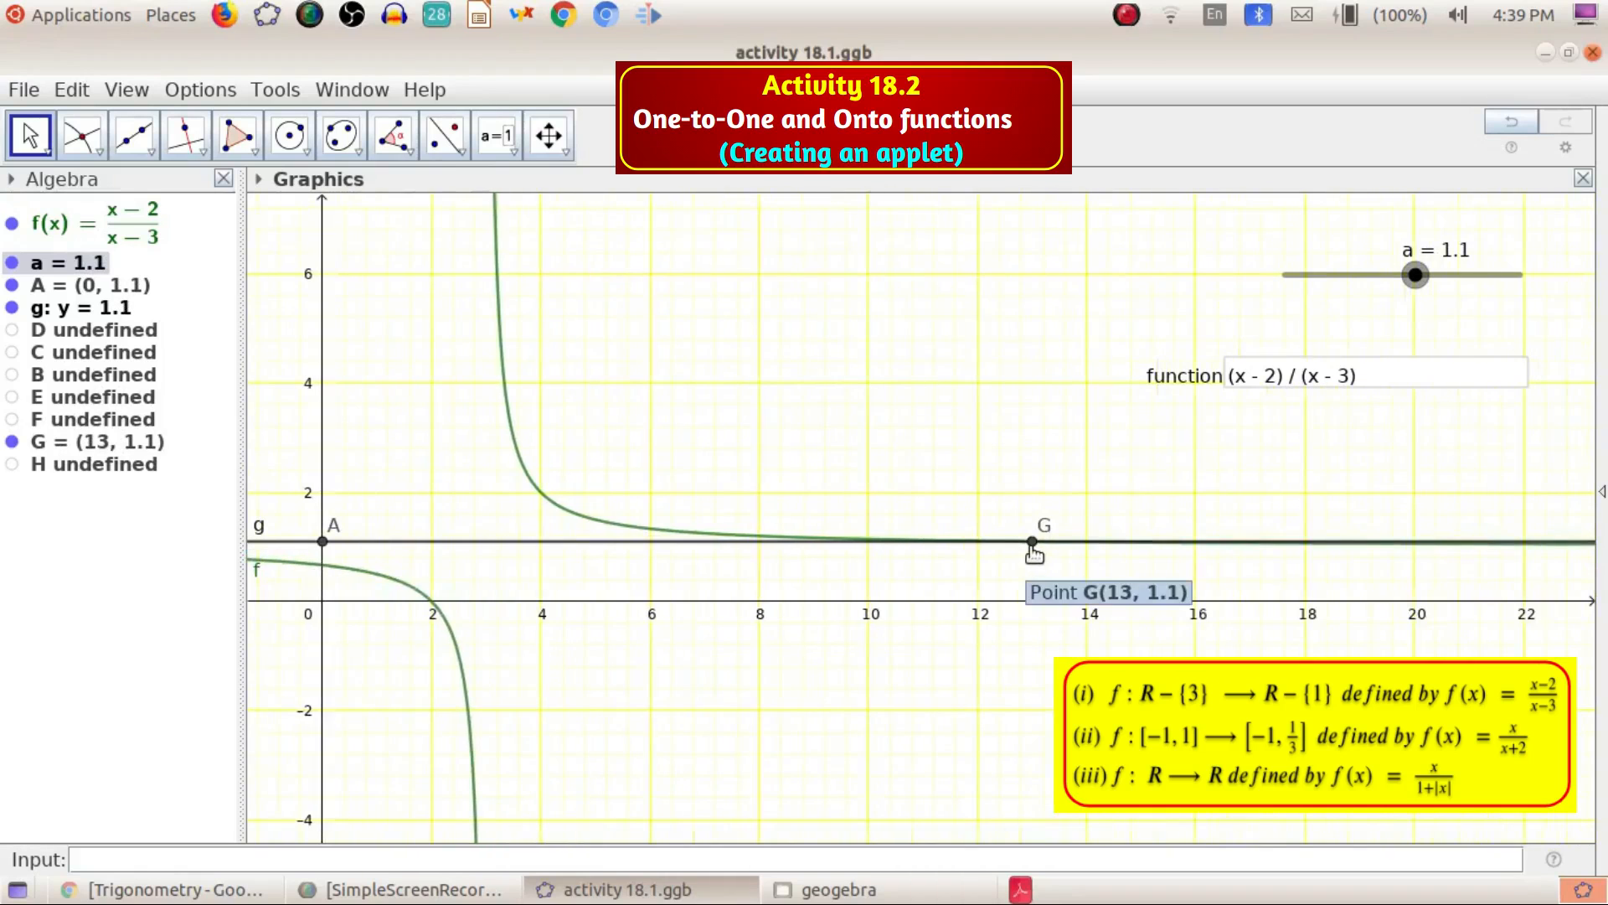
scroll(1034, 553, down, 1)
scroll(1037, 553, up, 4)
scroll(1038, 553, up, 3)
scroll(1104, 522, up, 8)
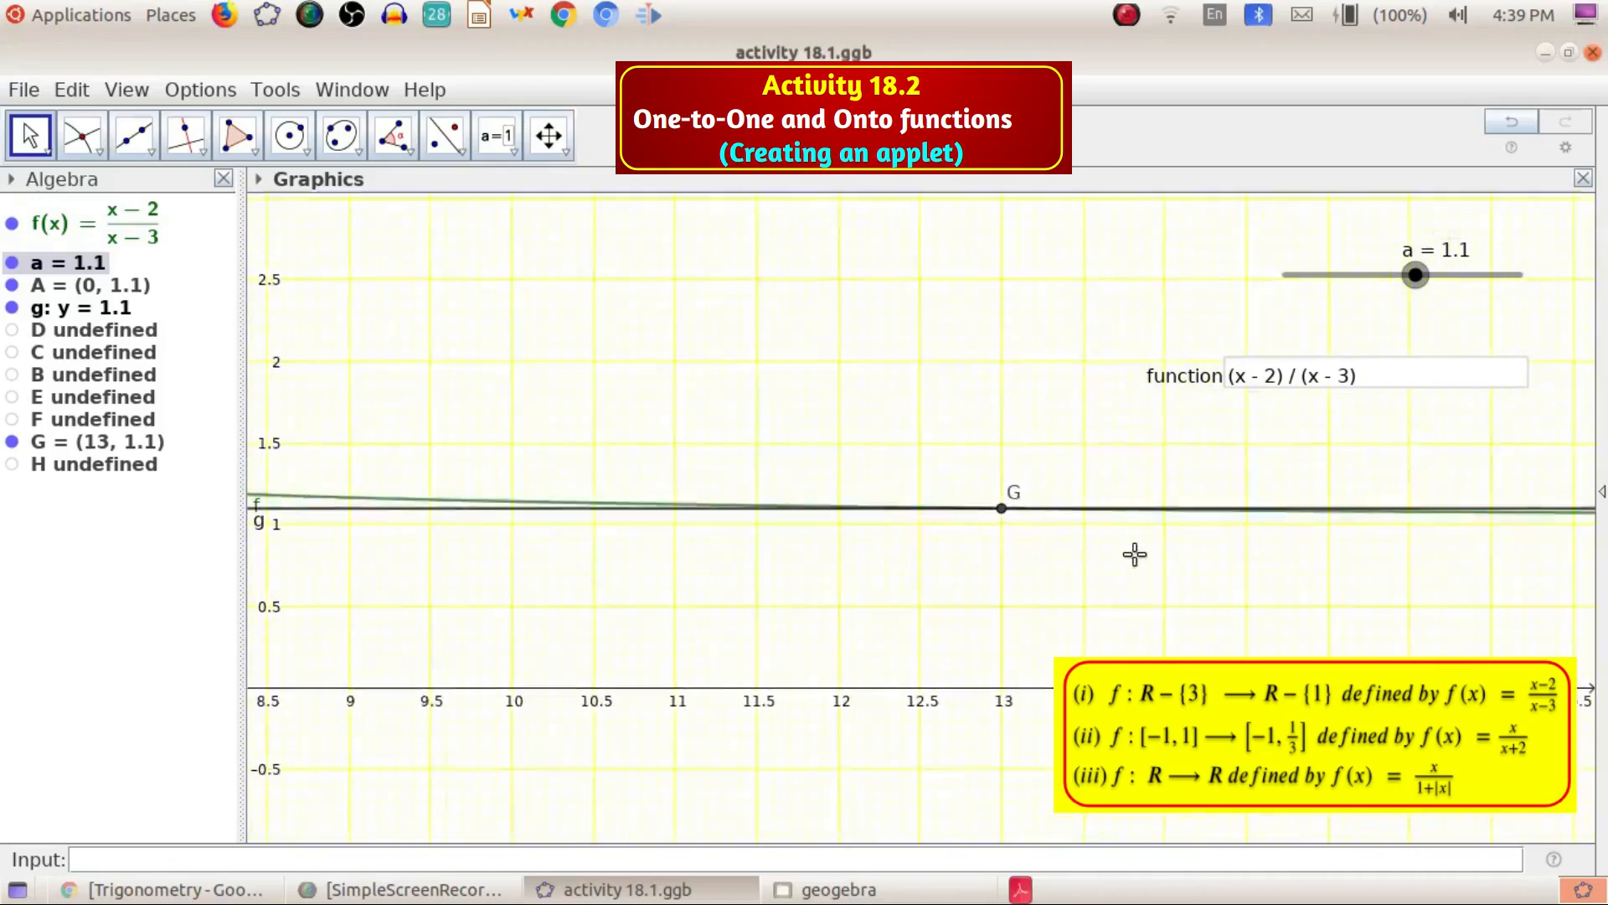
scroll(985, 536, up, 5)
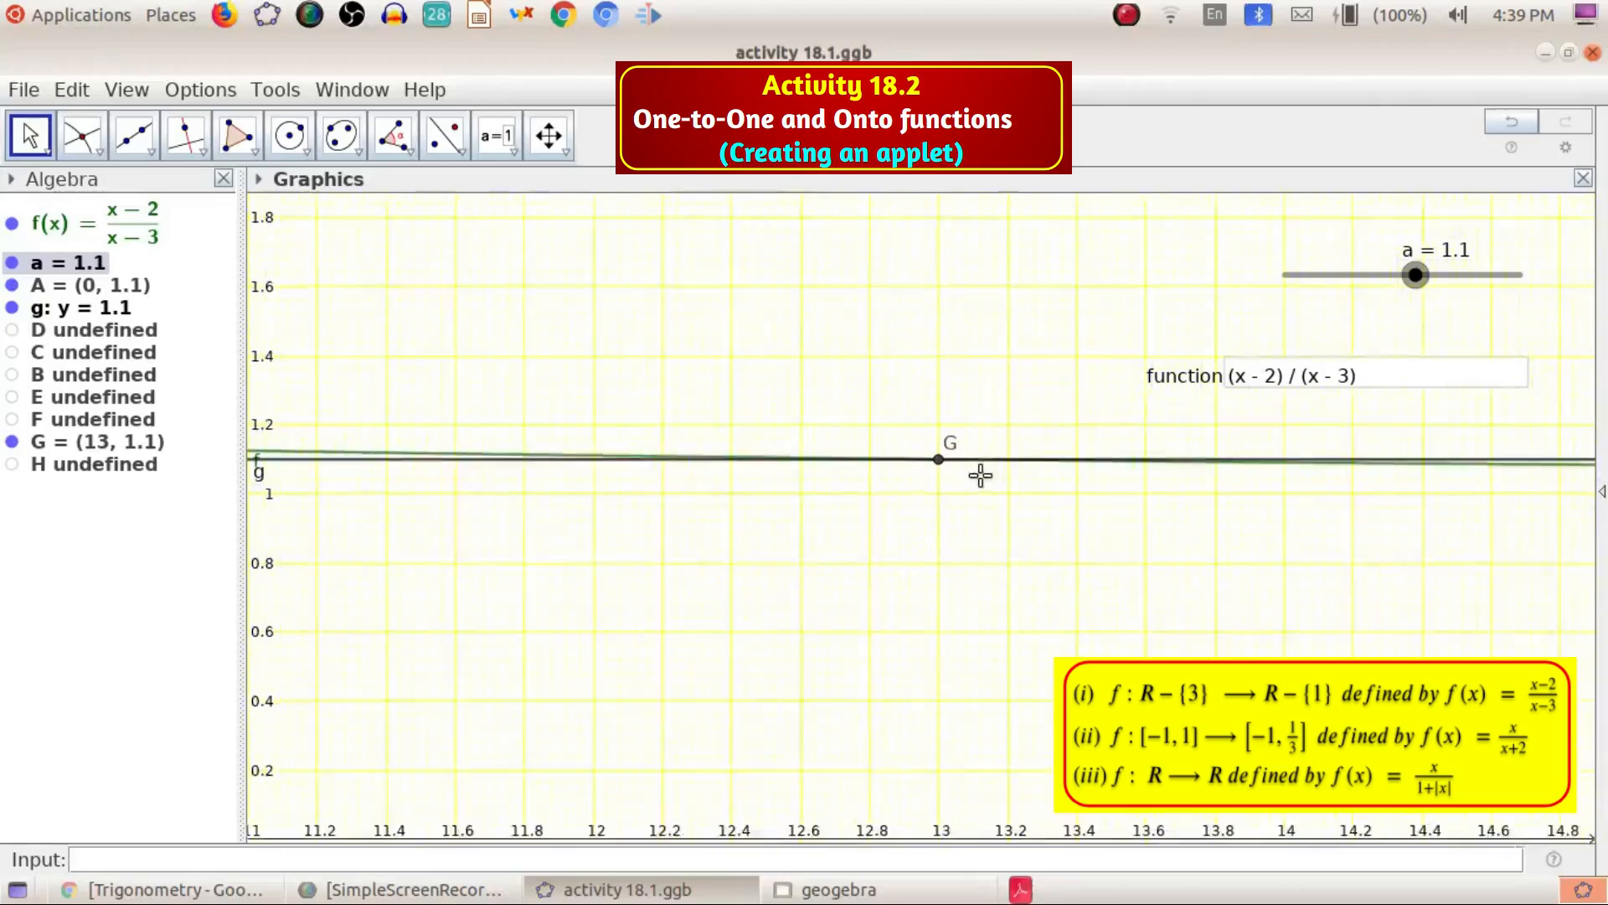
scroll(930, 474, up, 4)
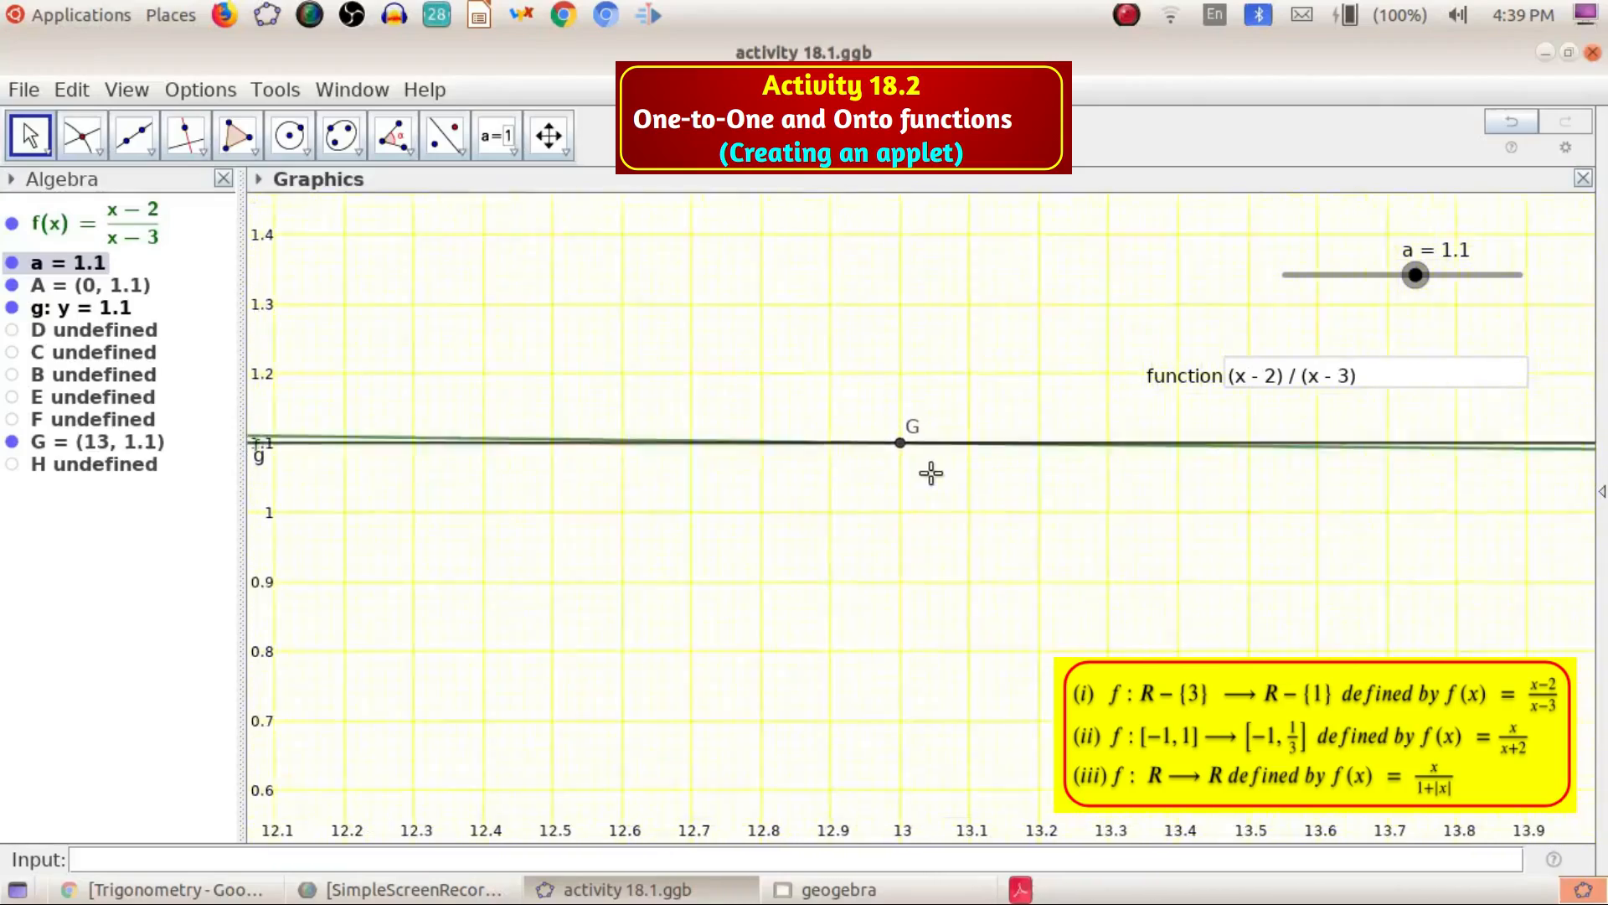
scroll(863, 427, up, 4)
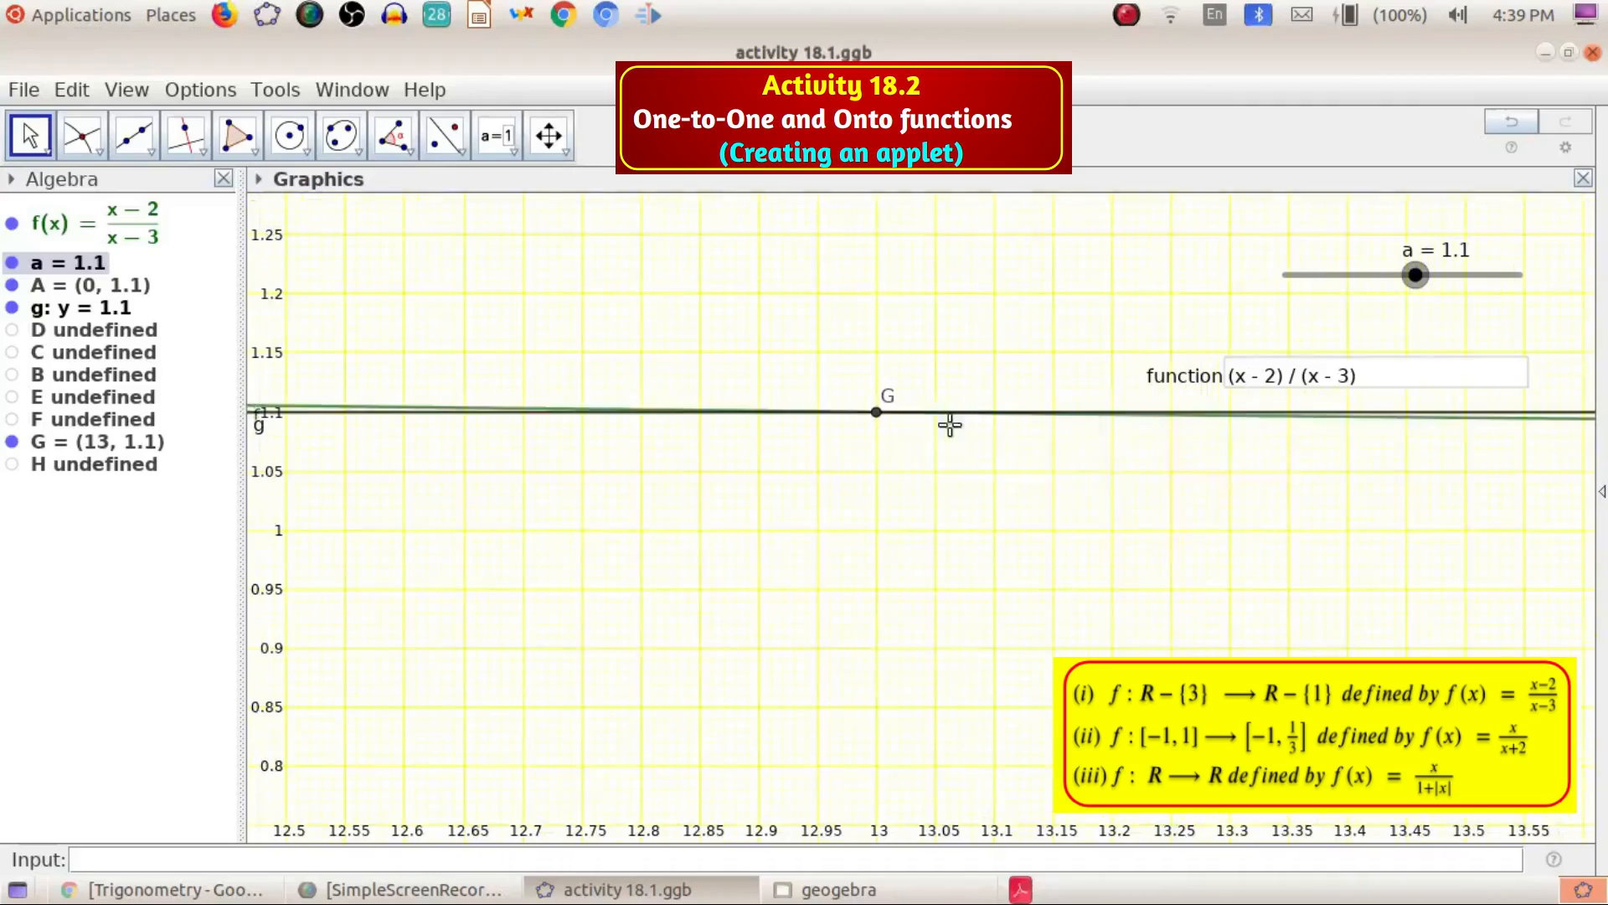
scroll(861, 421, up, 4)
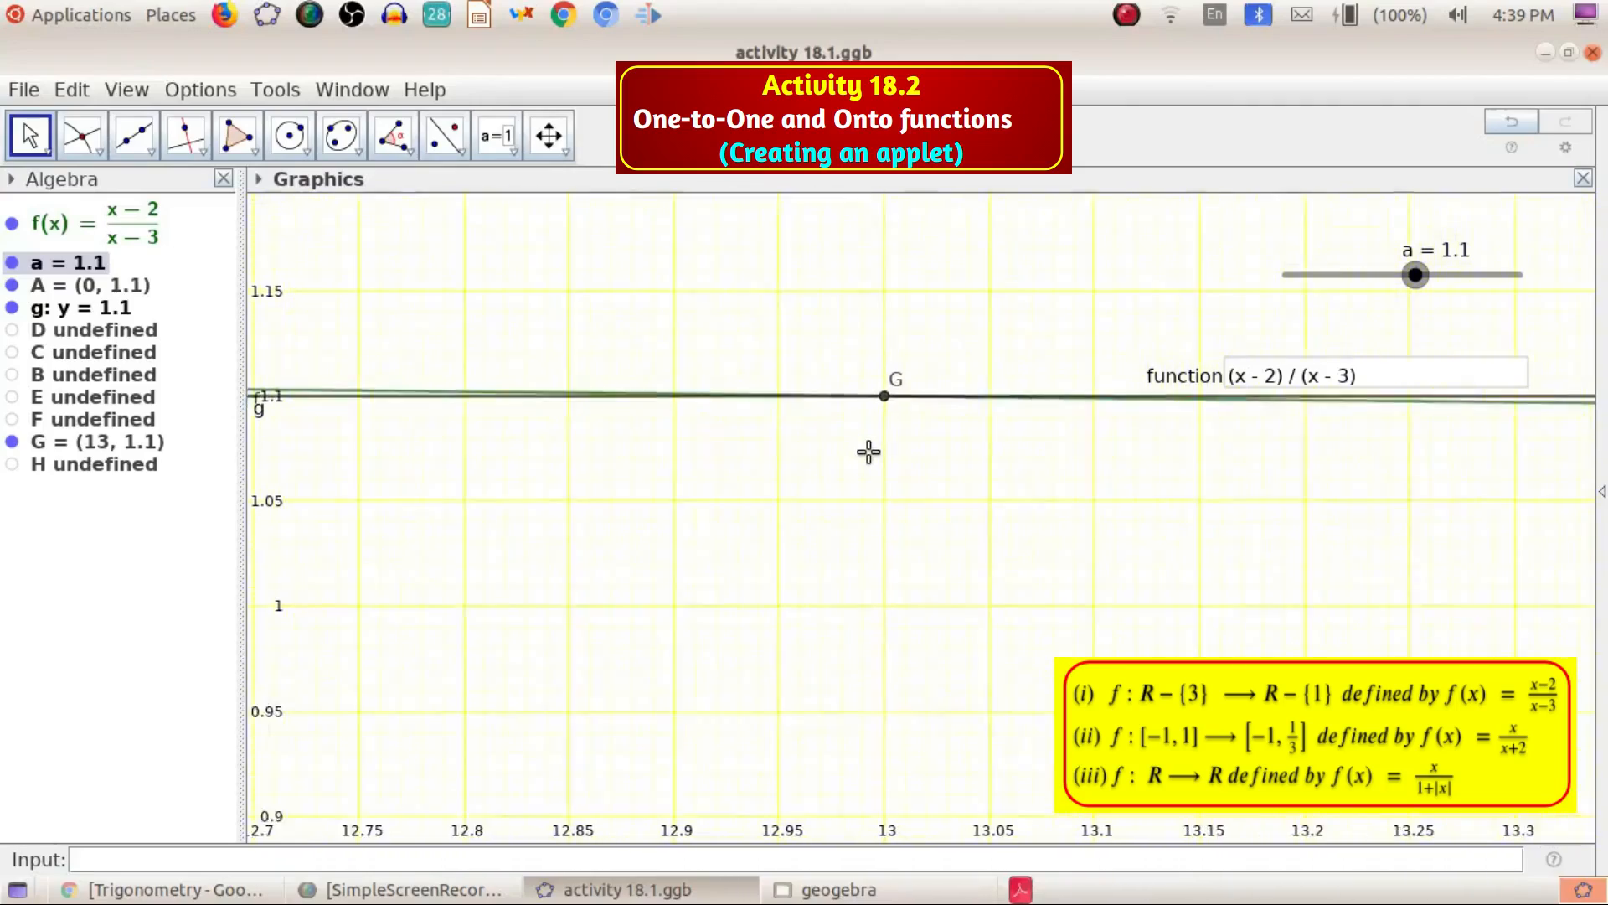
scroll(884, 413, up, 2)
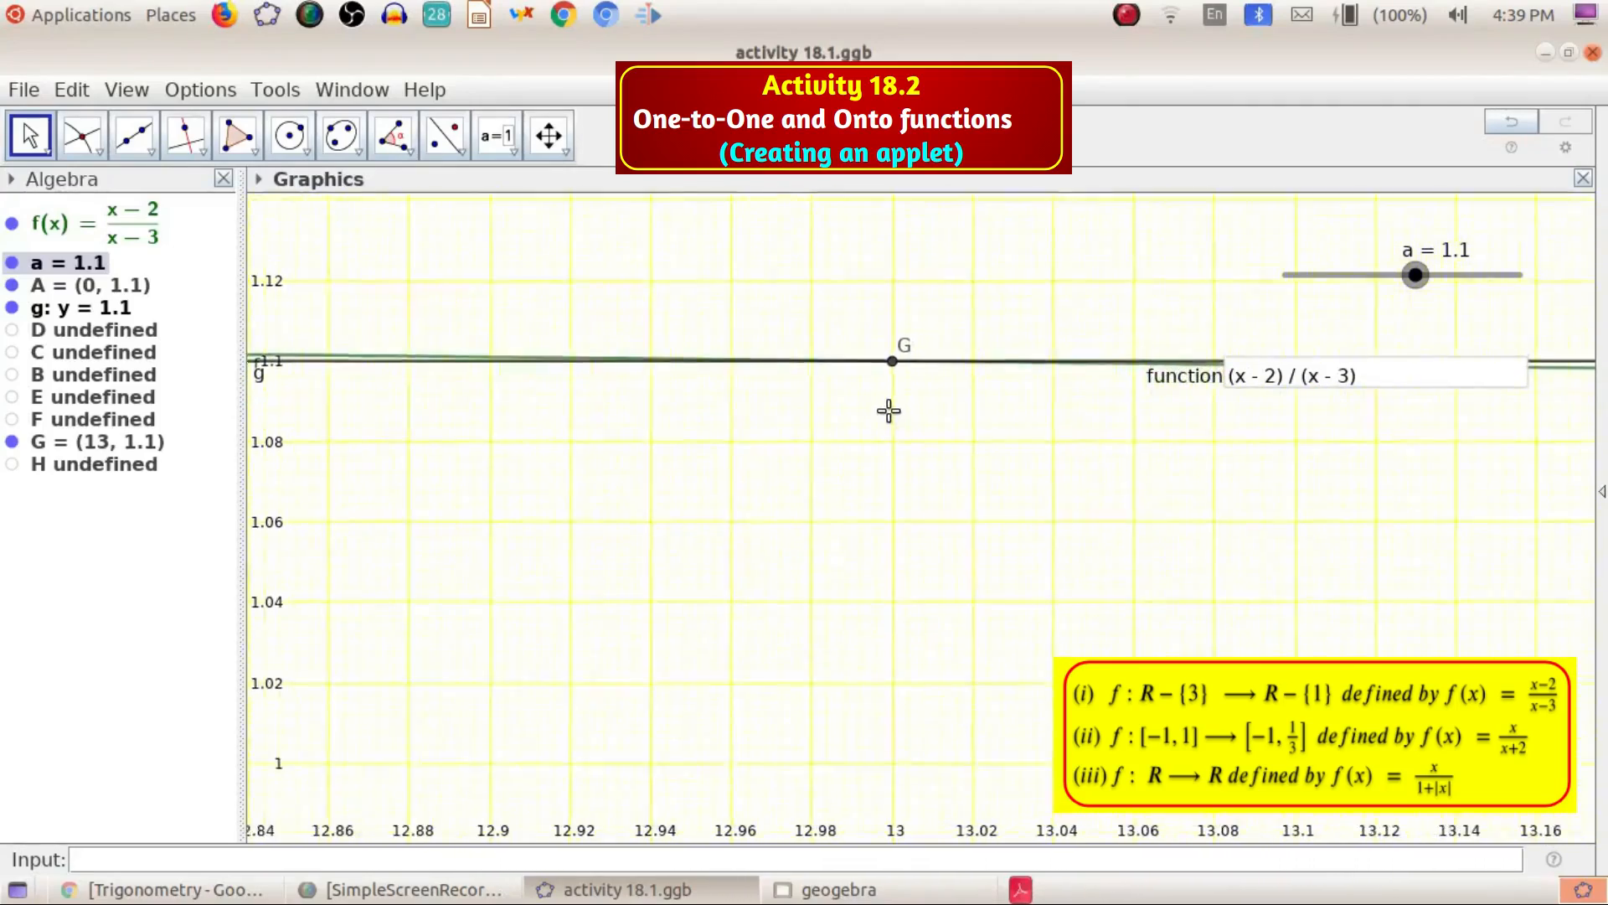
Move the function input box up beside slider a
click(1203, 379)
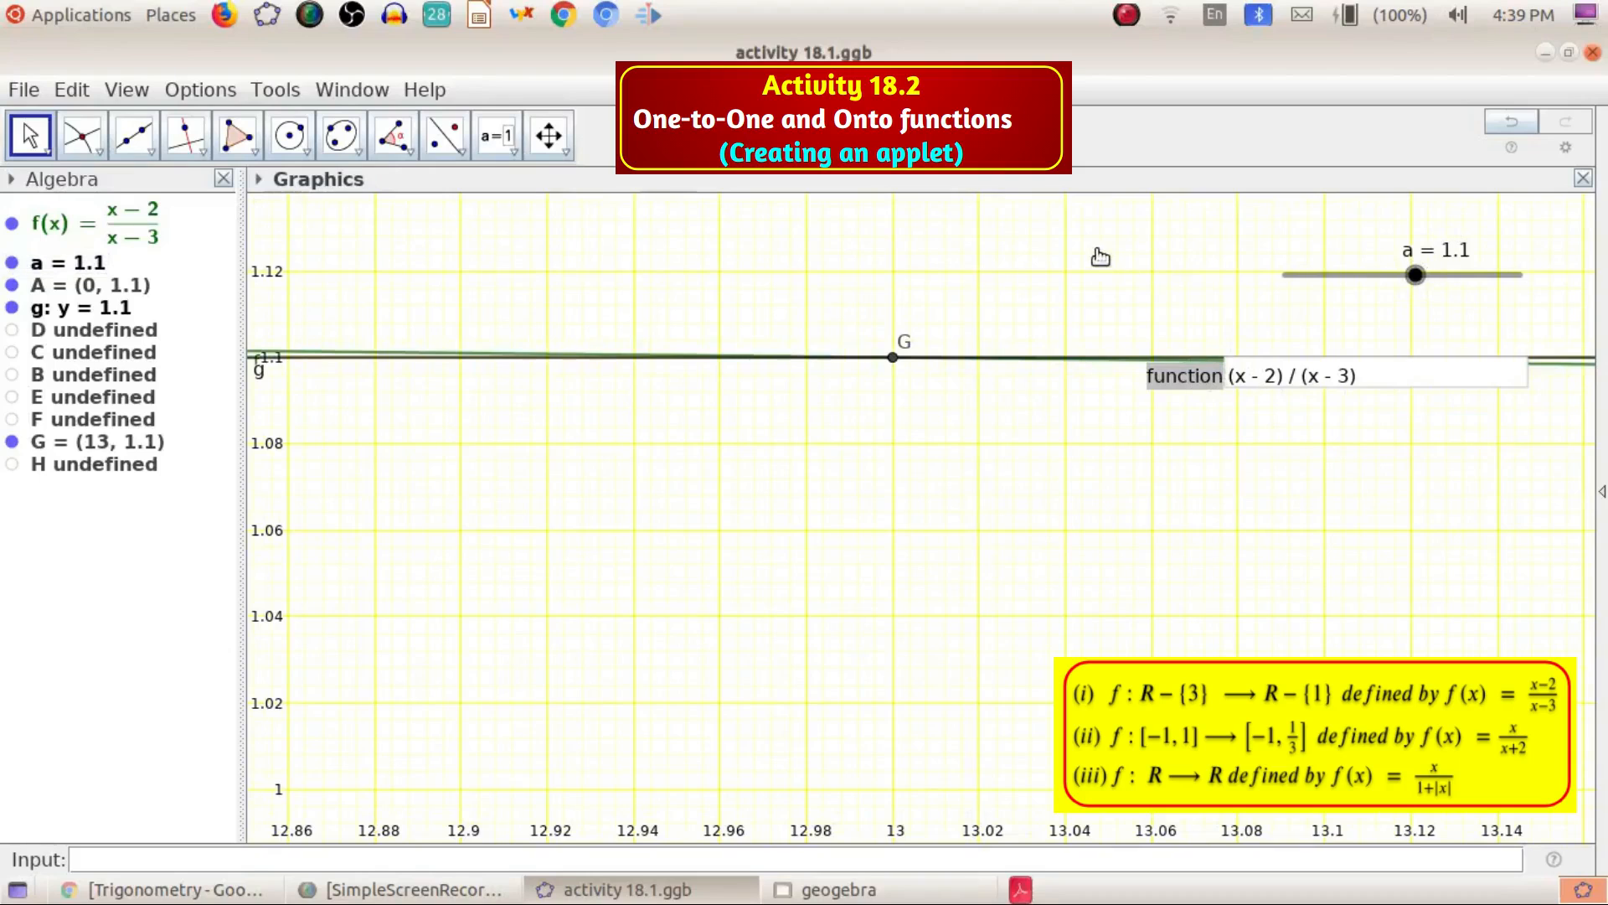
drag(1182, 377, 972, 257)
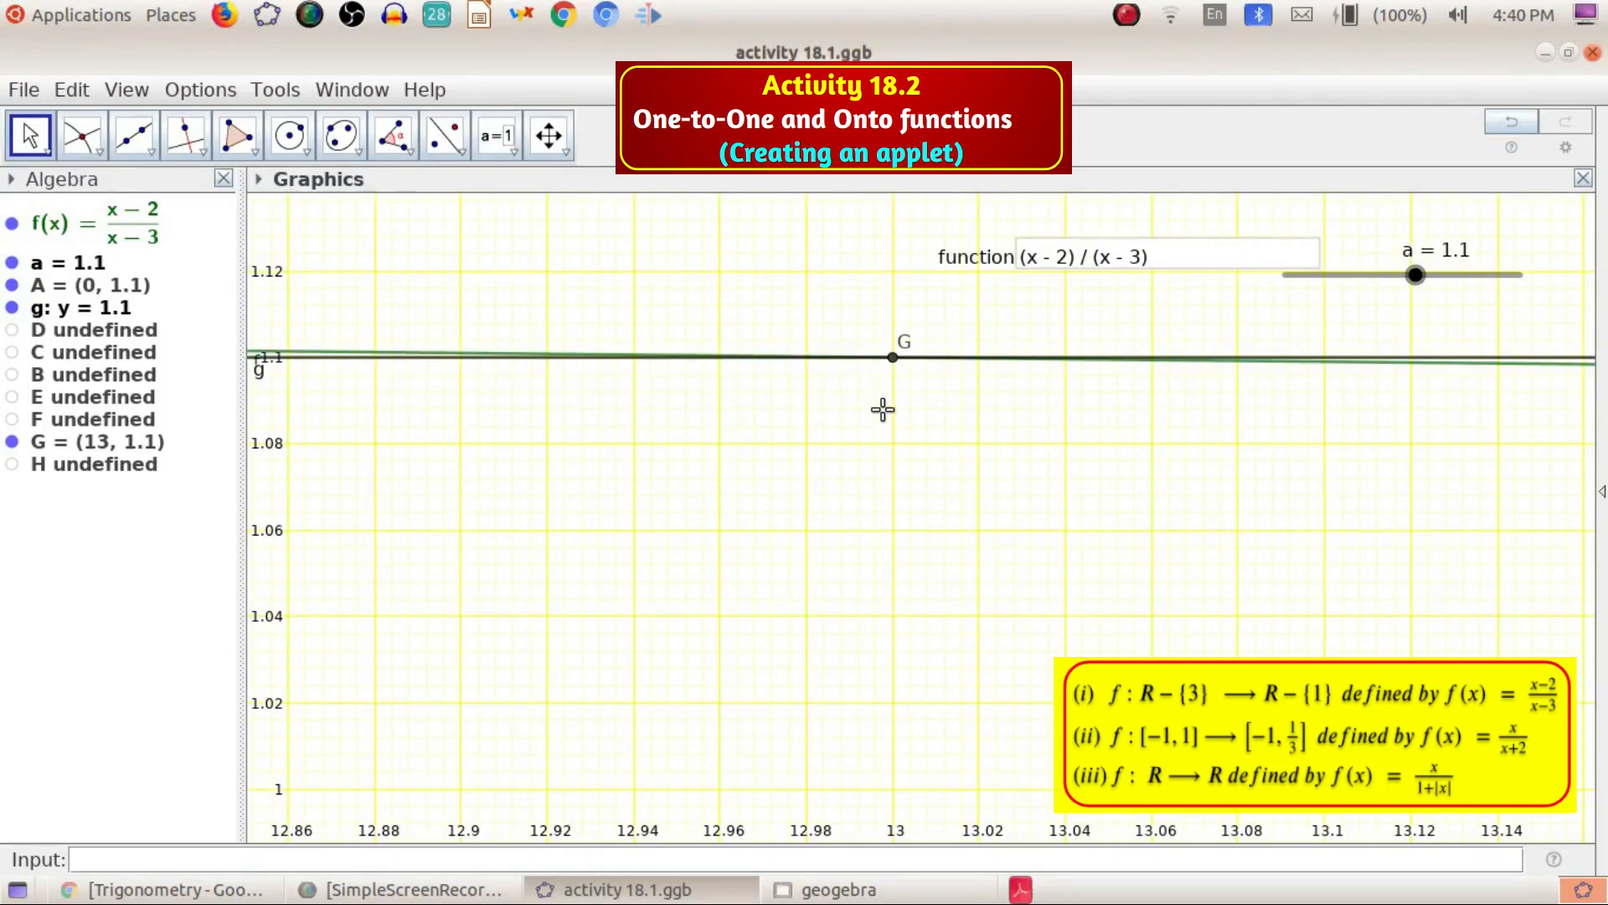
Zoom back out and pan to view the whole hyperbola together with line g
scroll(863, 426, down, 4)
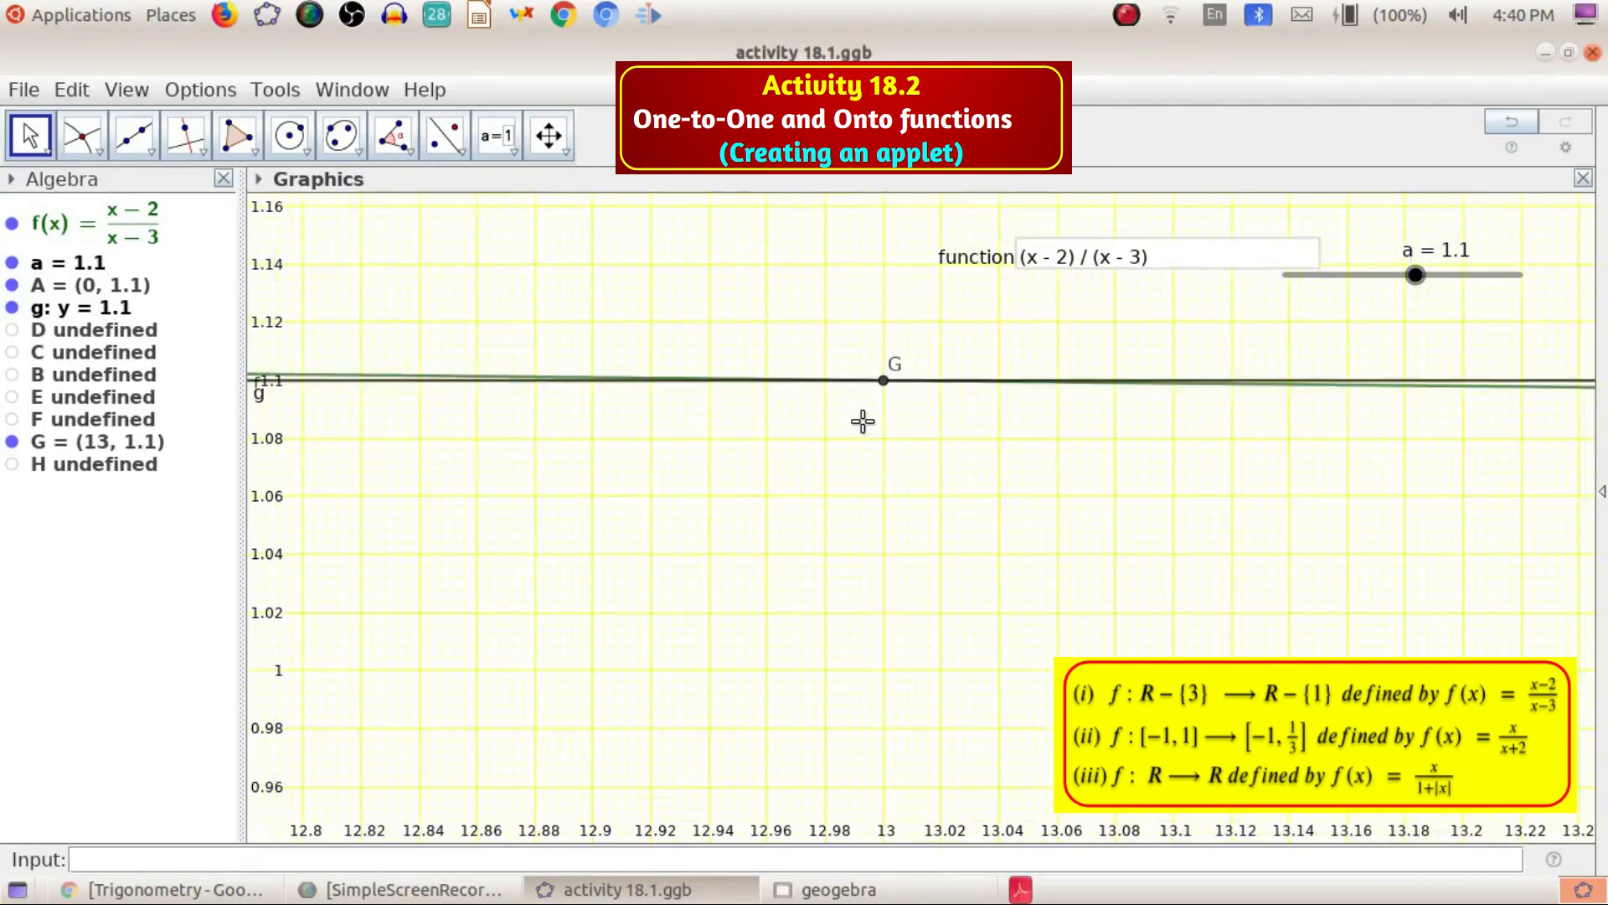
scroll(858, 423, down, 4)
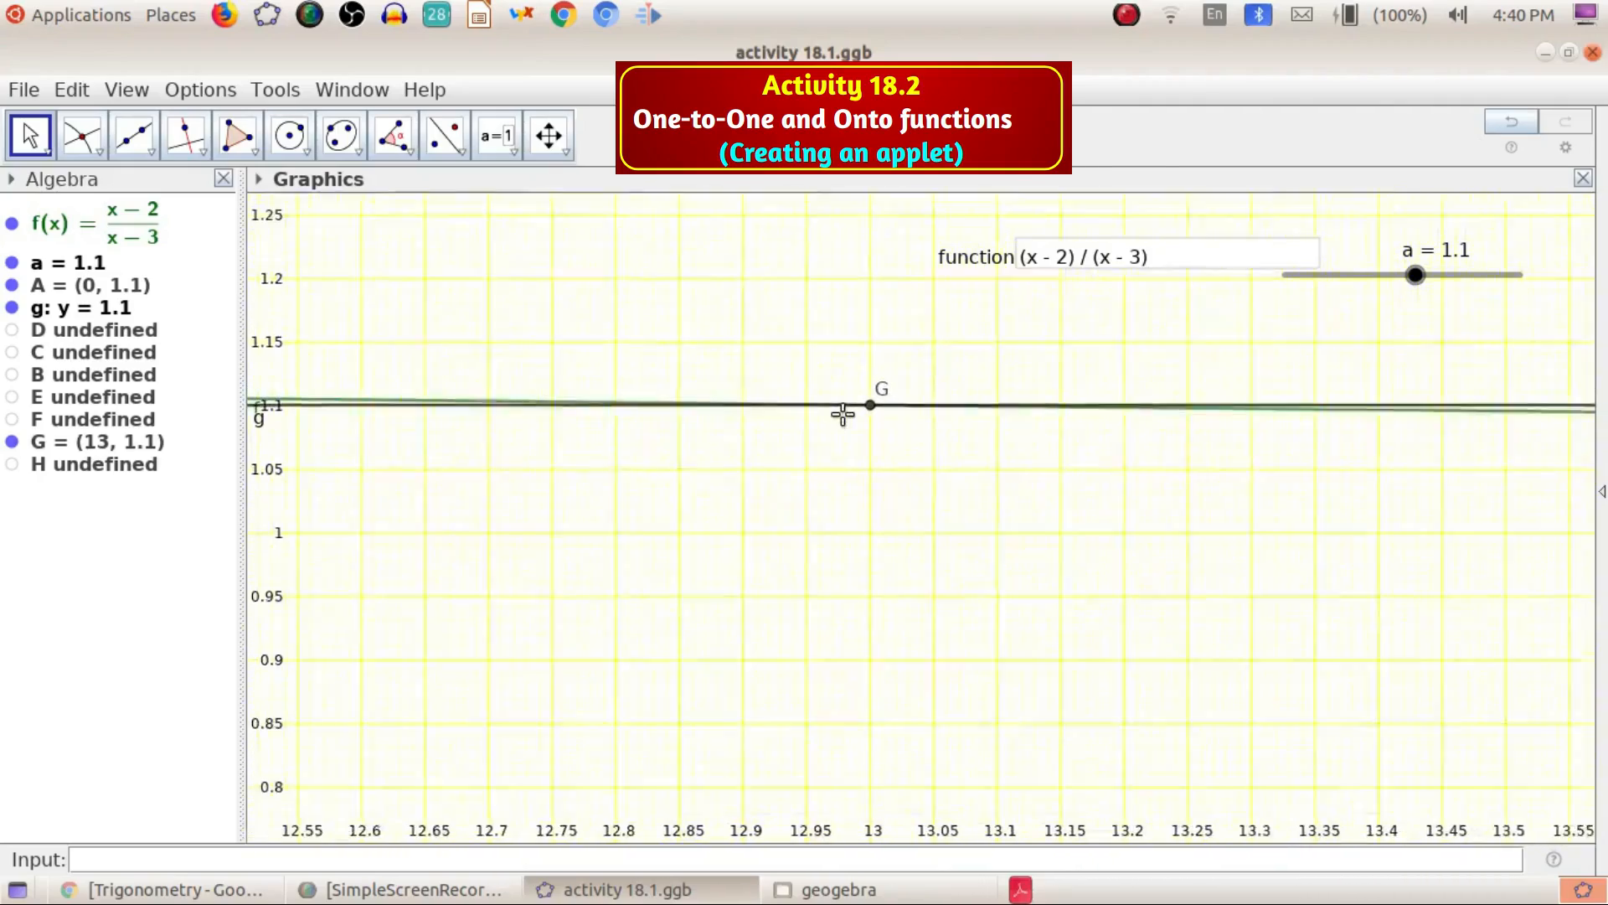
scroll(837, 408, down, 5)
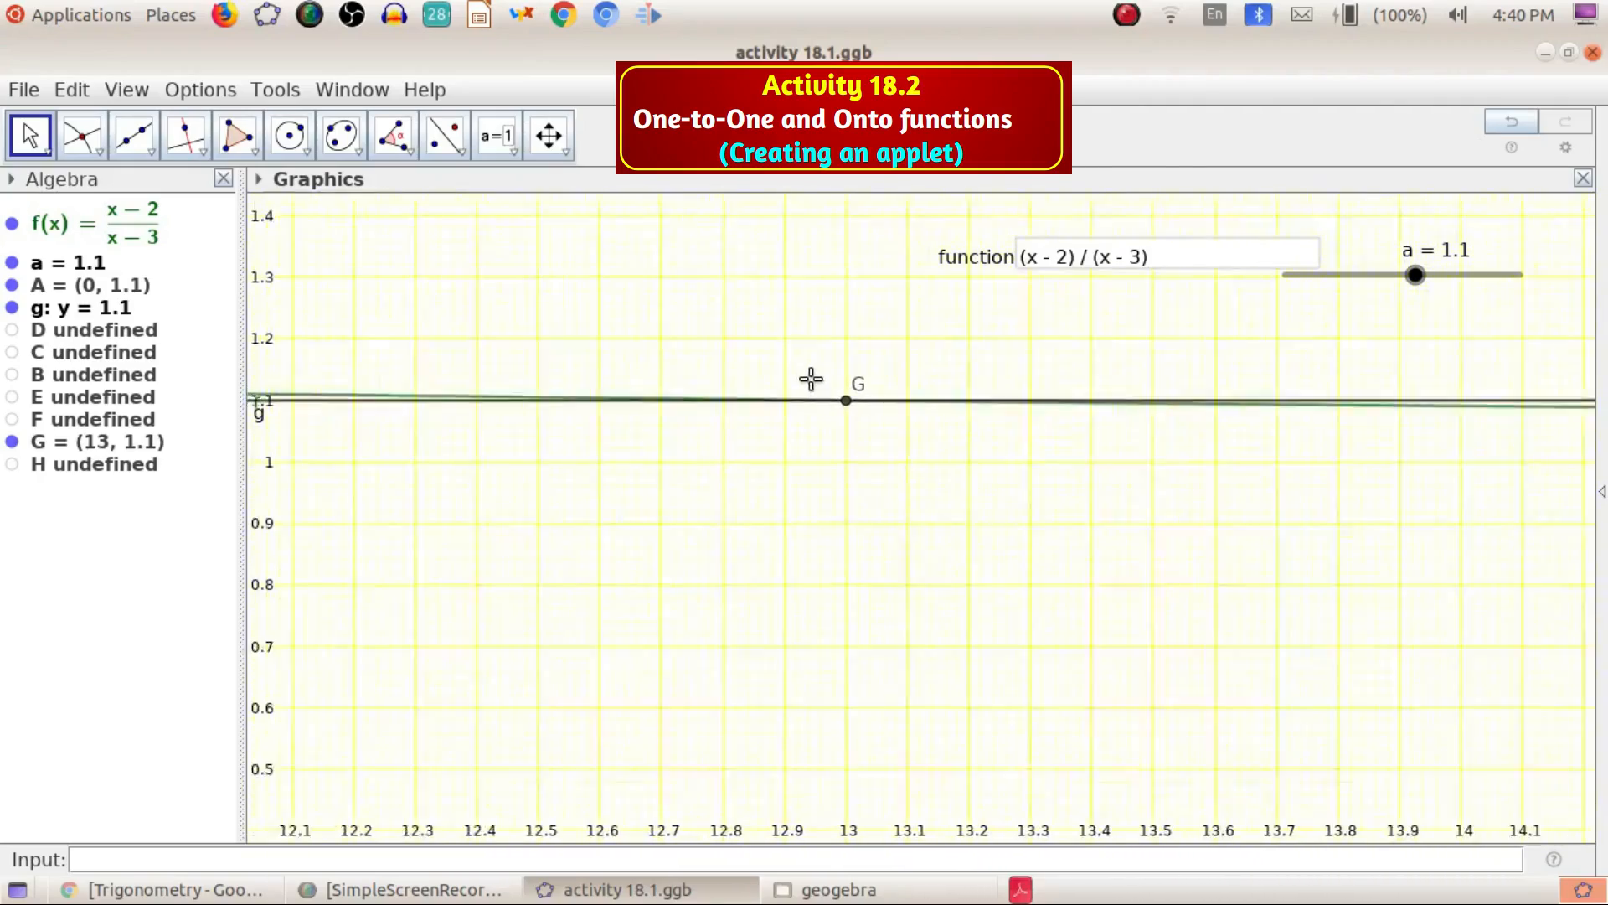
scroll(796, 350, down, 5)
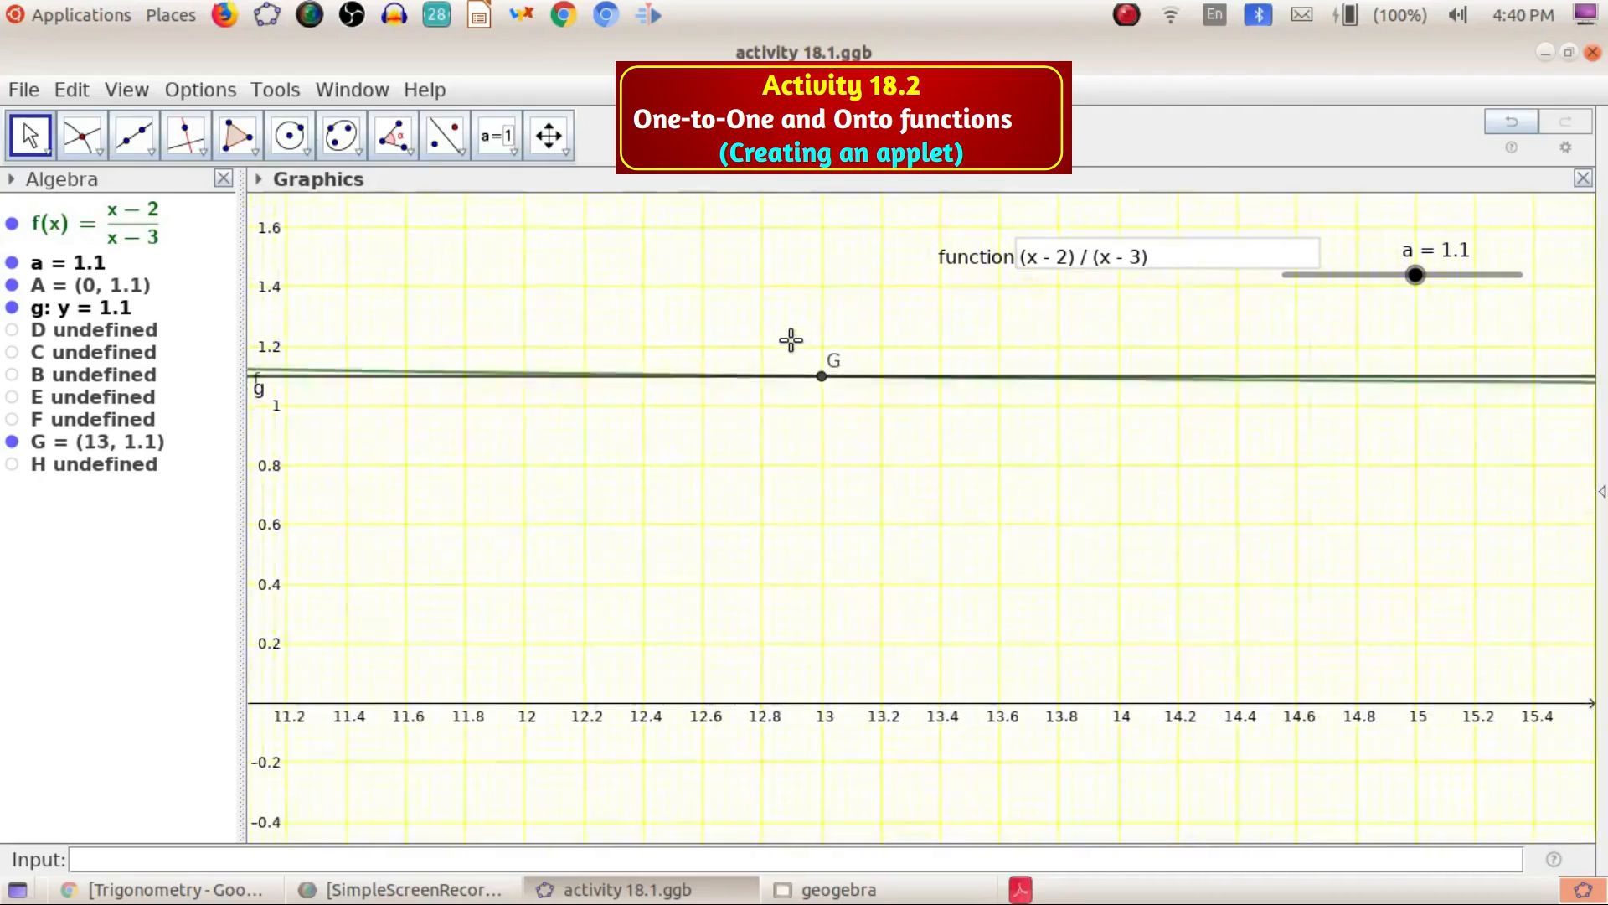
scroll(787, 338, down, 4)
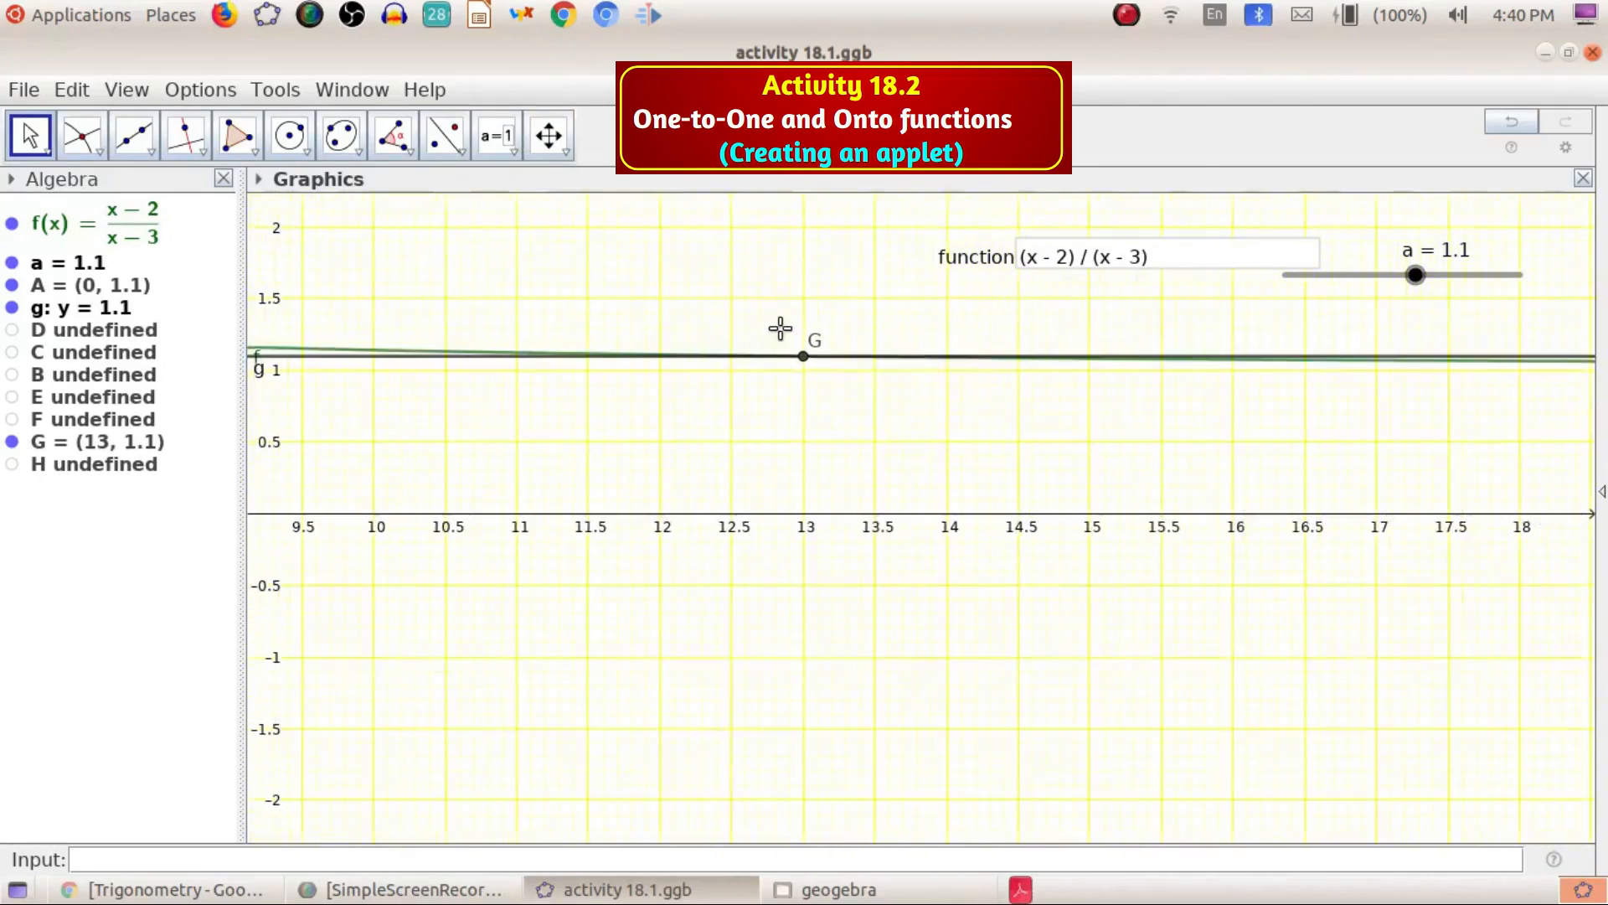
drag(382, 396, 892, 485)
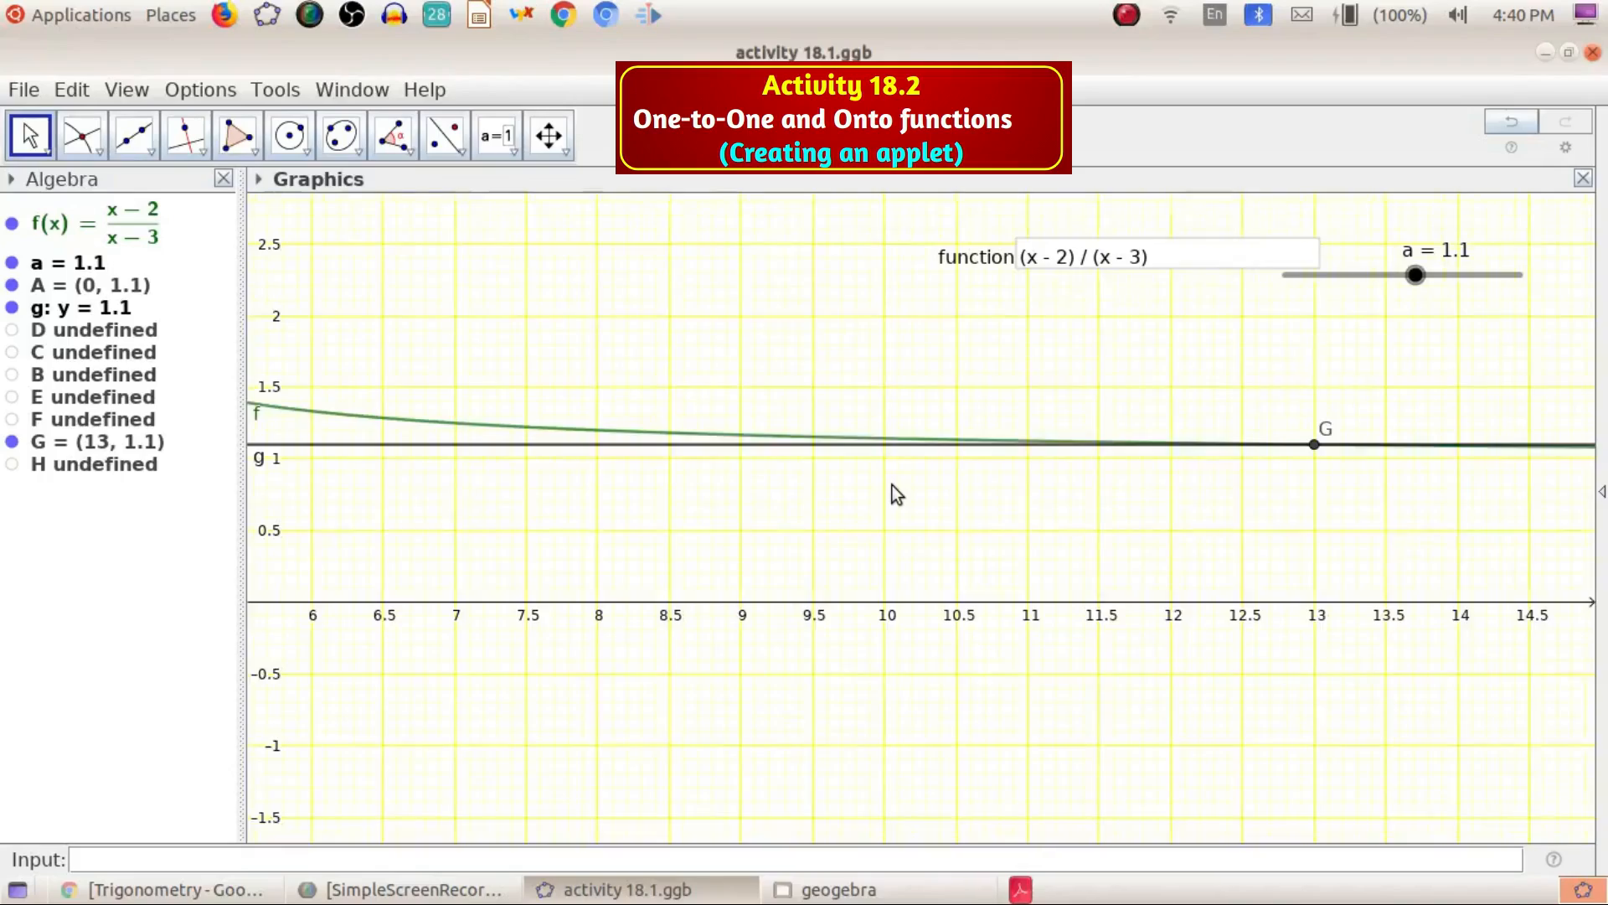
scroll(892, 485, down, 3)
scroll(892, 485, down, 6)
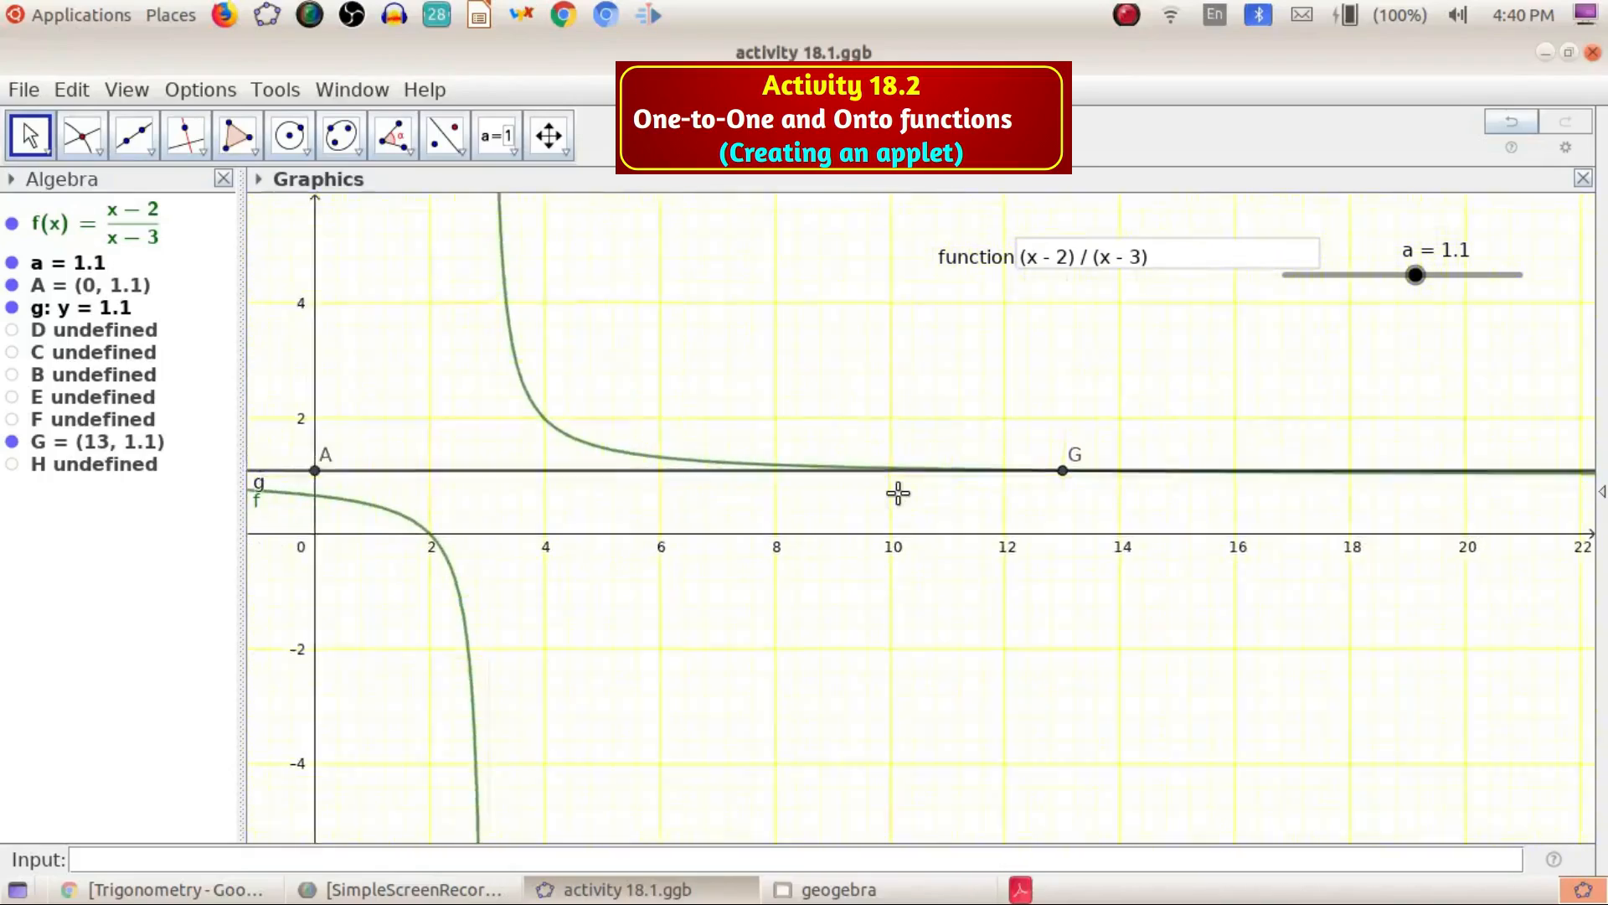
scroll(898, 493, down, 4)
drag(584, 423, 759, 433)
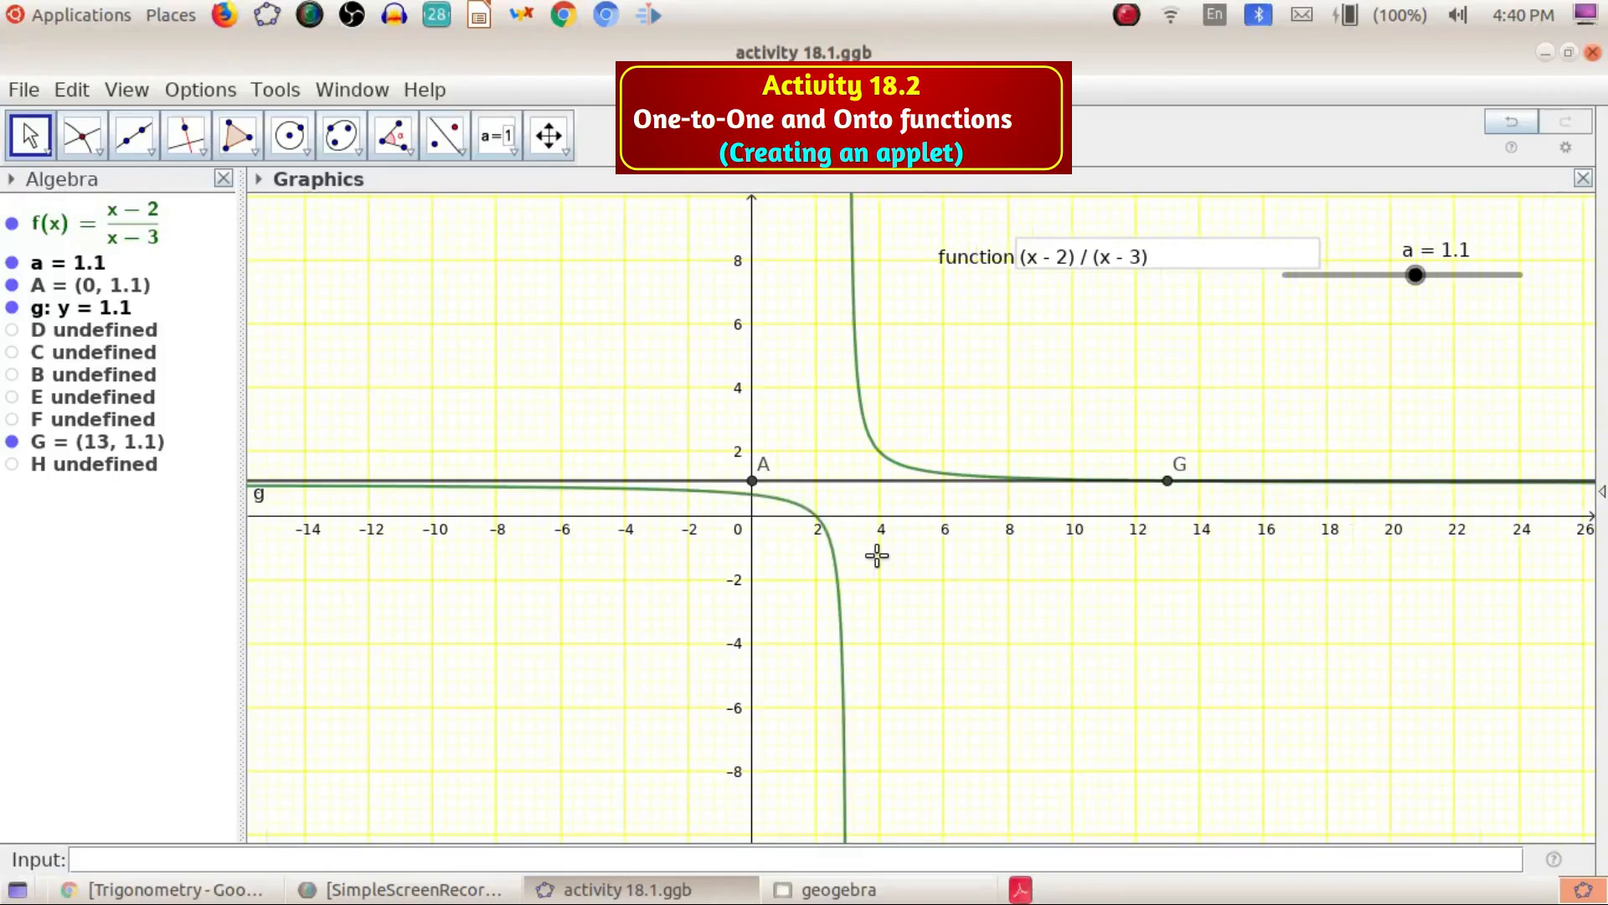
Raise slider a step by step up to 10 to check line g against the upper branch
drag(1416, 274, 1492, 291)
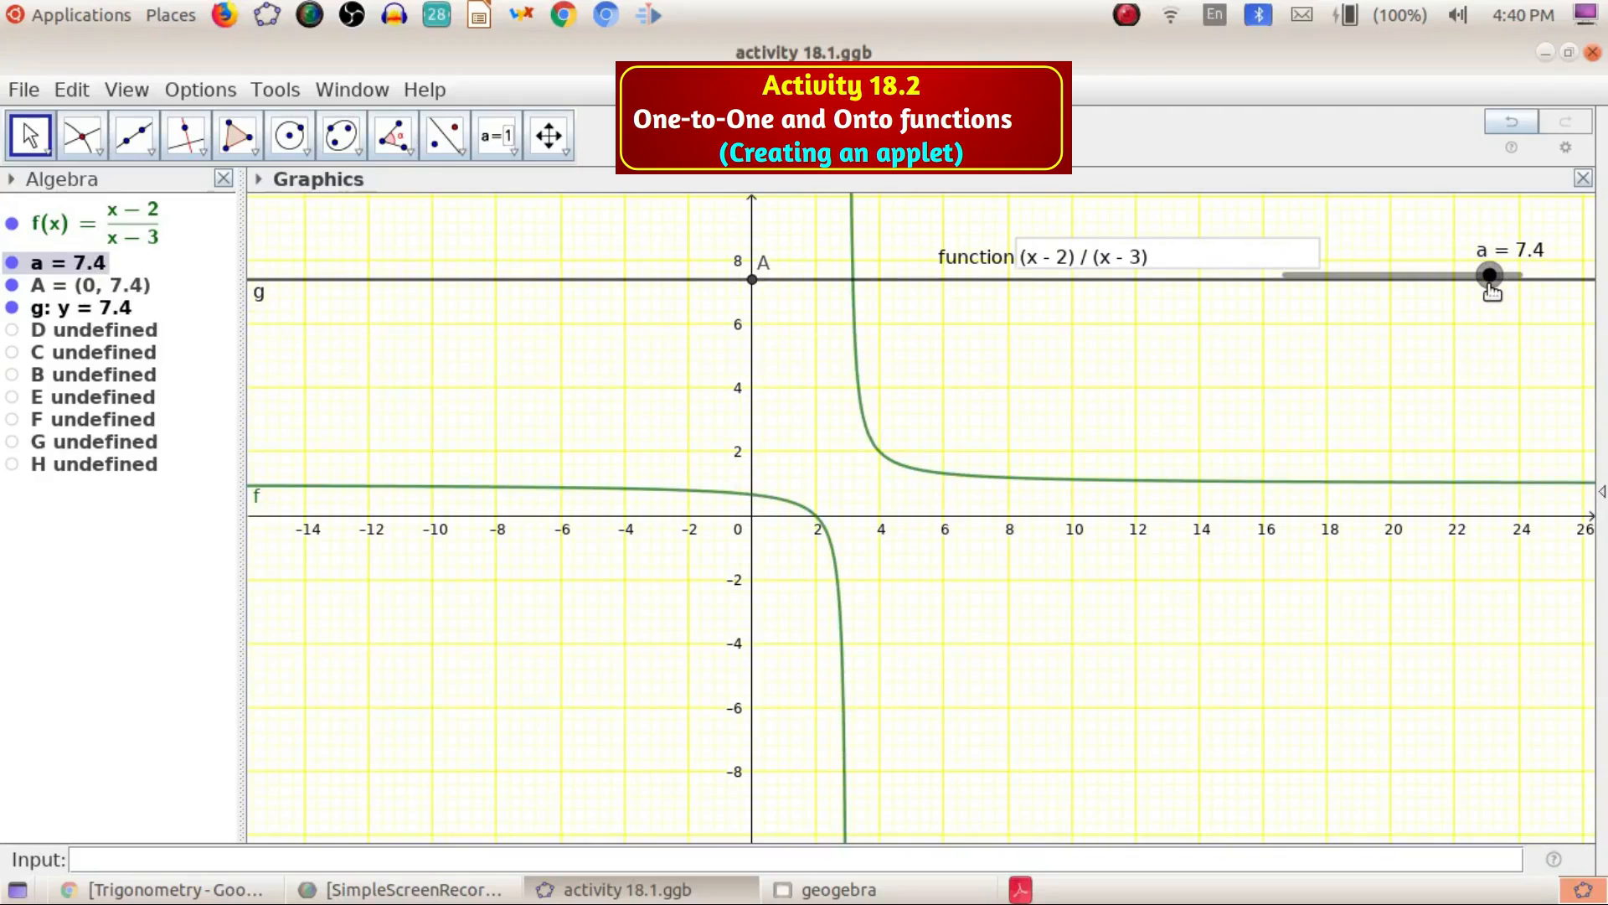
drag(1492, 291, 1467, 292)
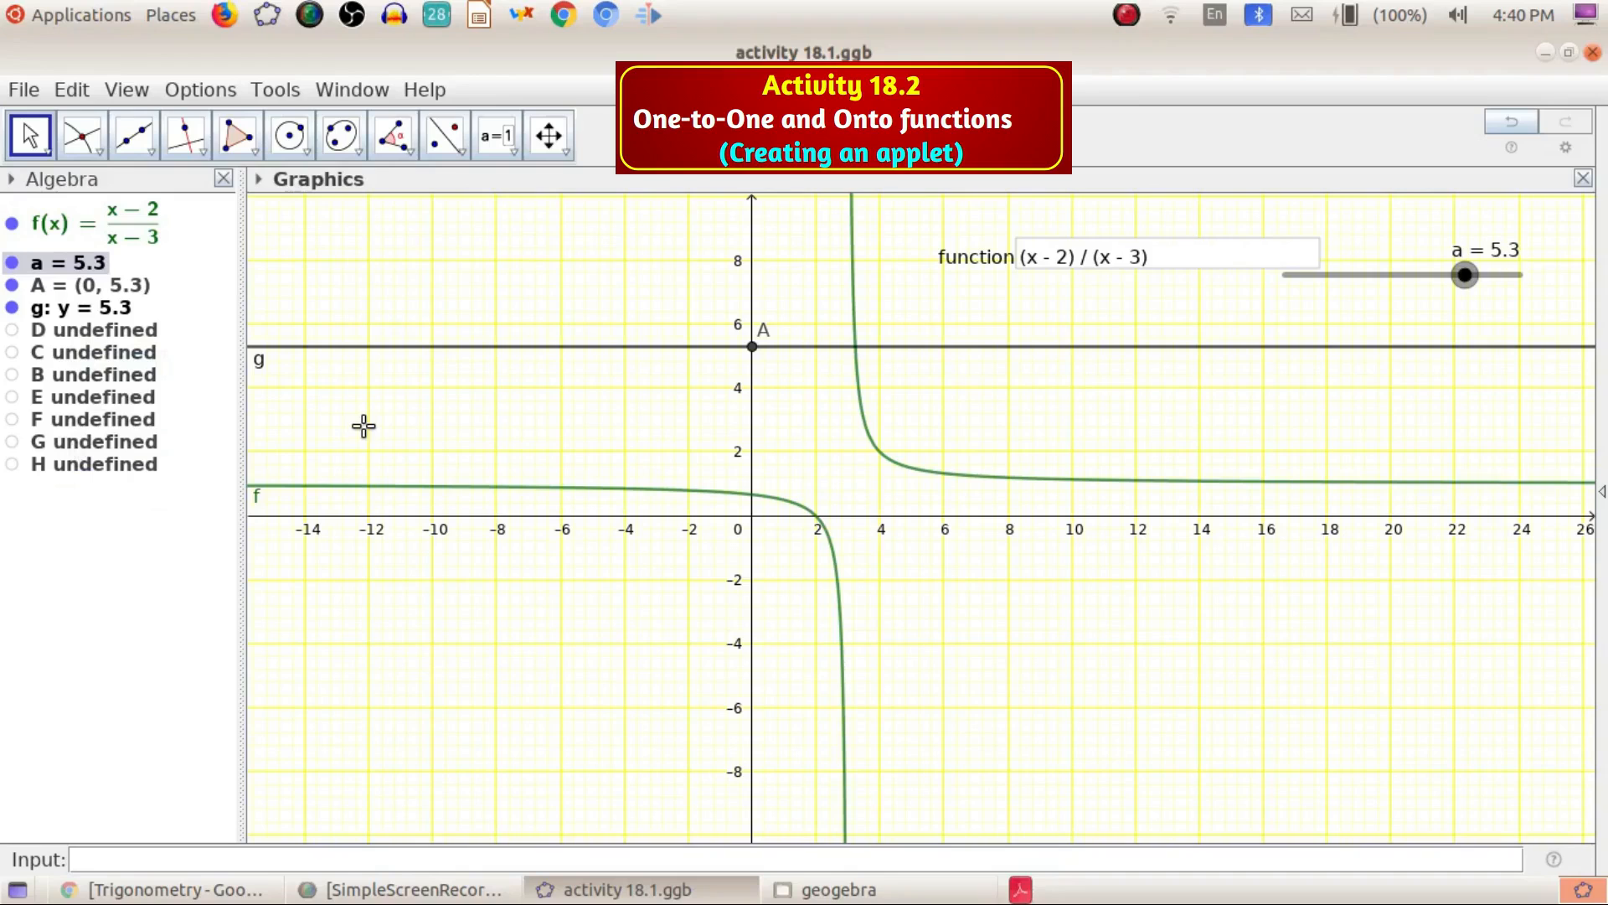
mouse_move(1465, 275)
mouse_down()
mouse_move(1393, 317)
mouse_move(1462, 286)
mouse_up()
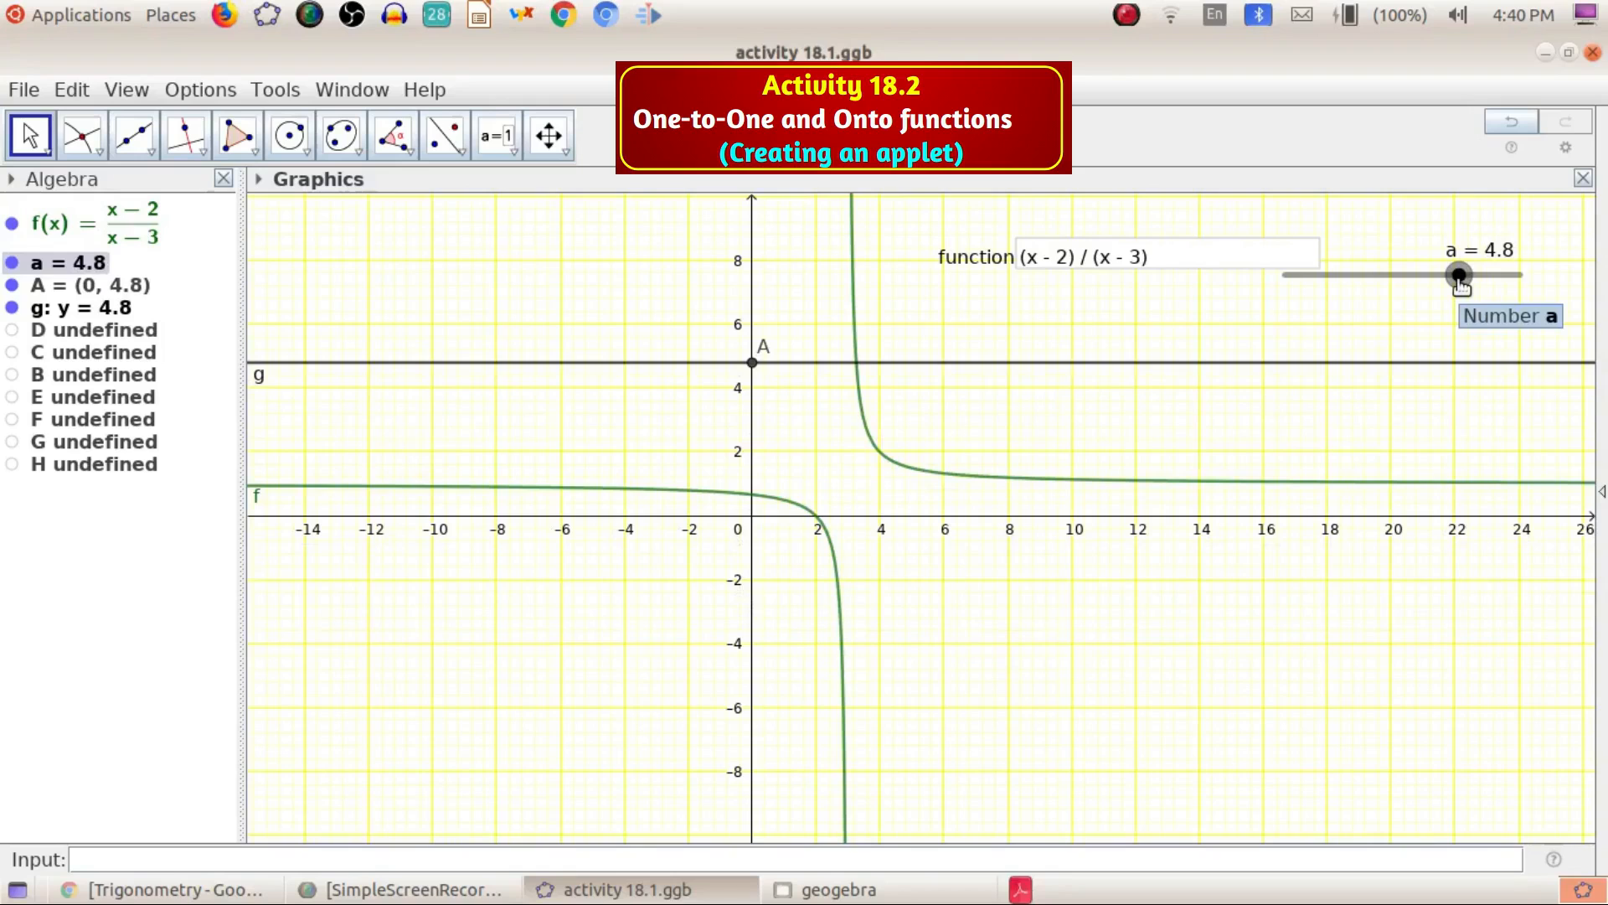
drag(1461, 282, 1505, 430)
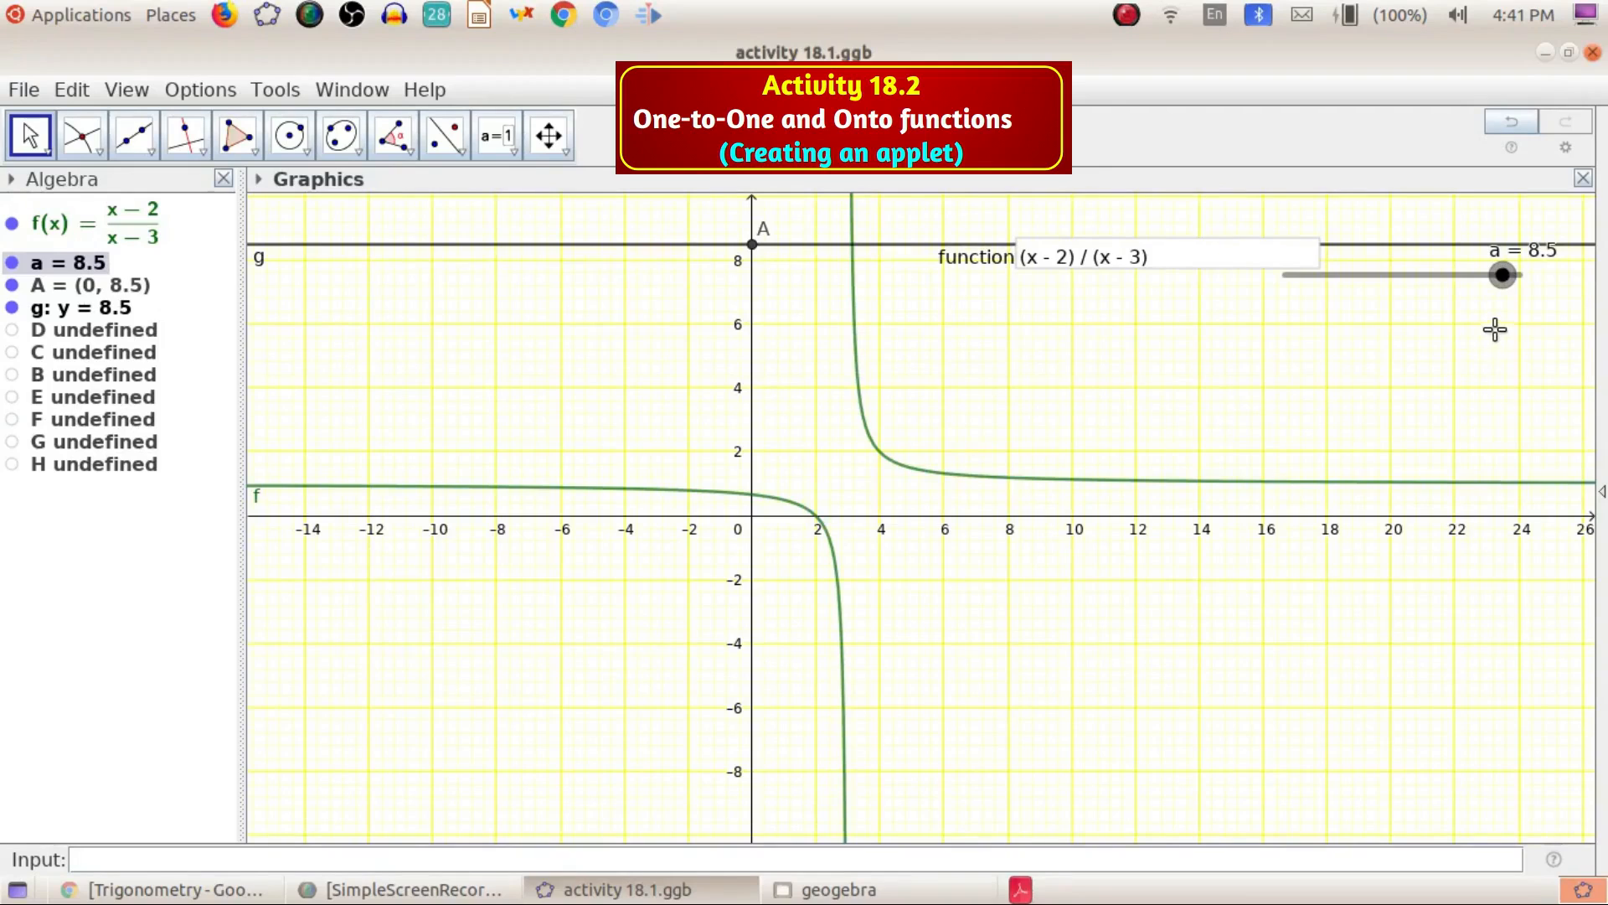
mouse_move(1502, 278)
mouse_down()
mouse_move(1273, 289)
mouse_move(1523, 268)
mouse_up()
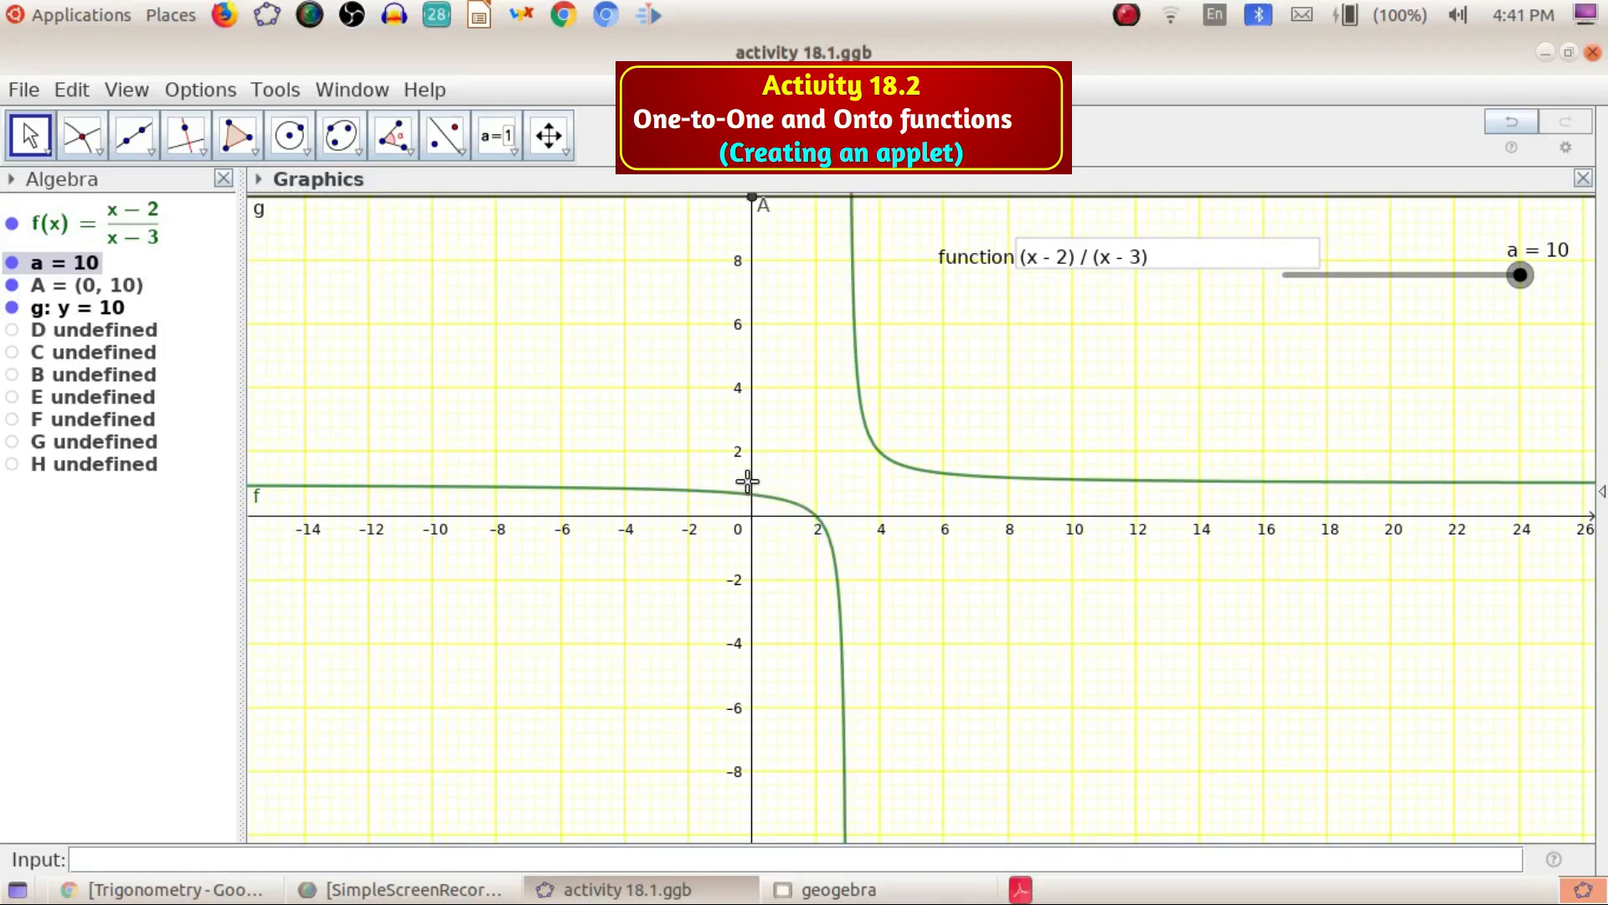
Set slider a to 1
scroll(738, 486, down, 2)
scroll(753, 498, up, 5)
scroll(757, 494, up, 3)
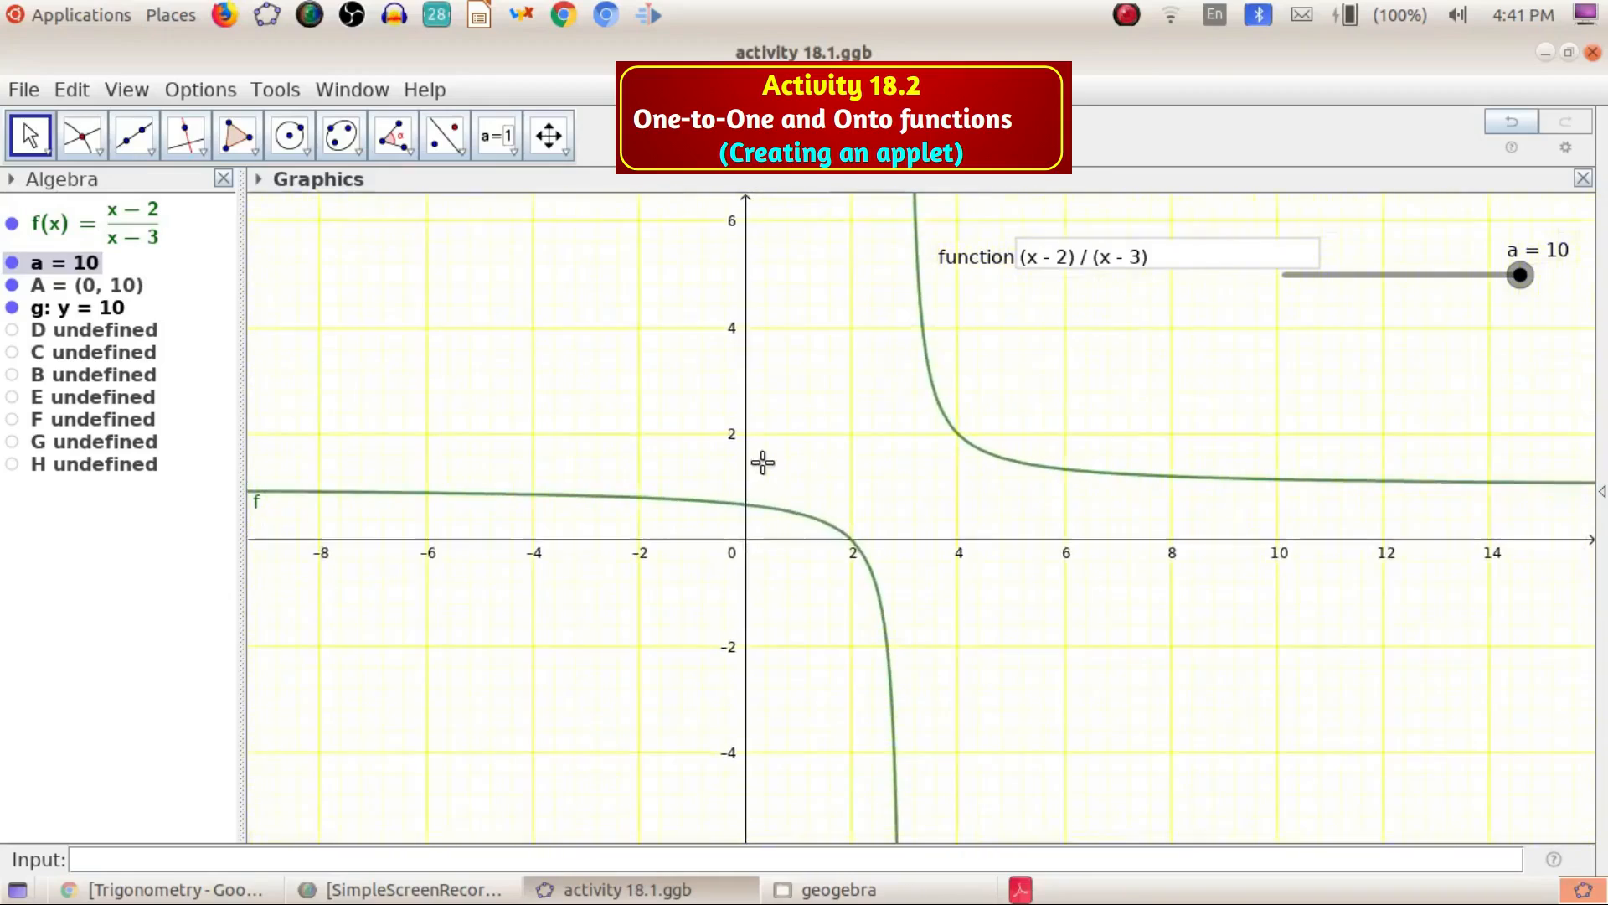
drag(1521, 275, 1418, 297)
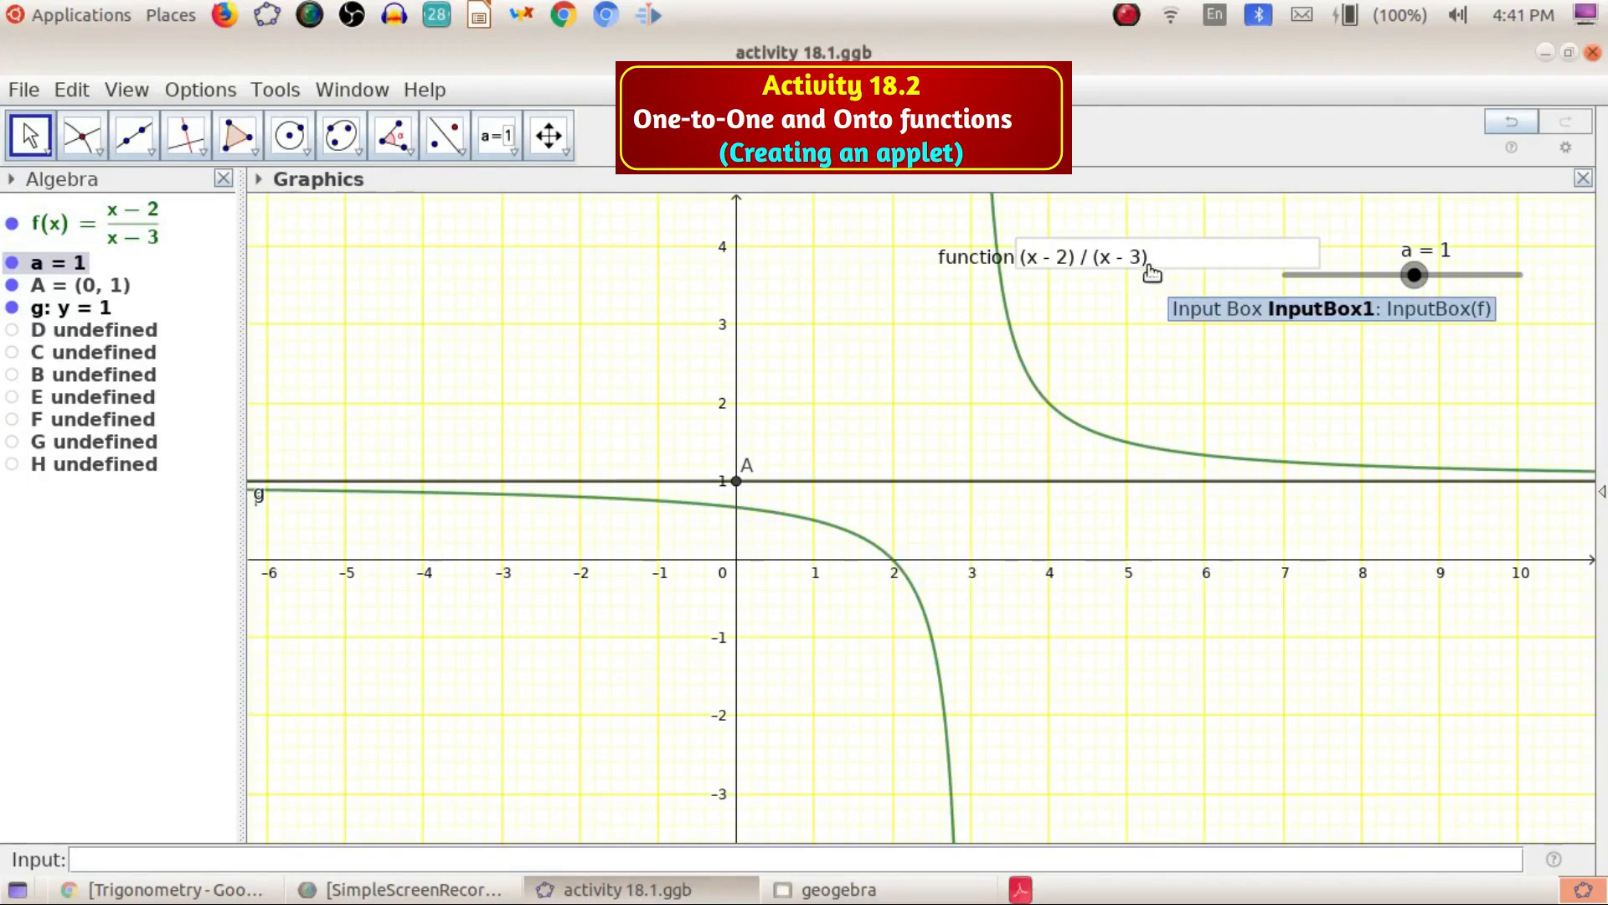
Move the function input box below slider a and enter x/(x+2),-1<=x<=1 as the new function
drag(1015, 273, 1203, 374)
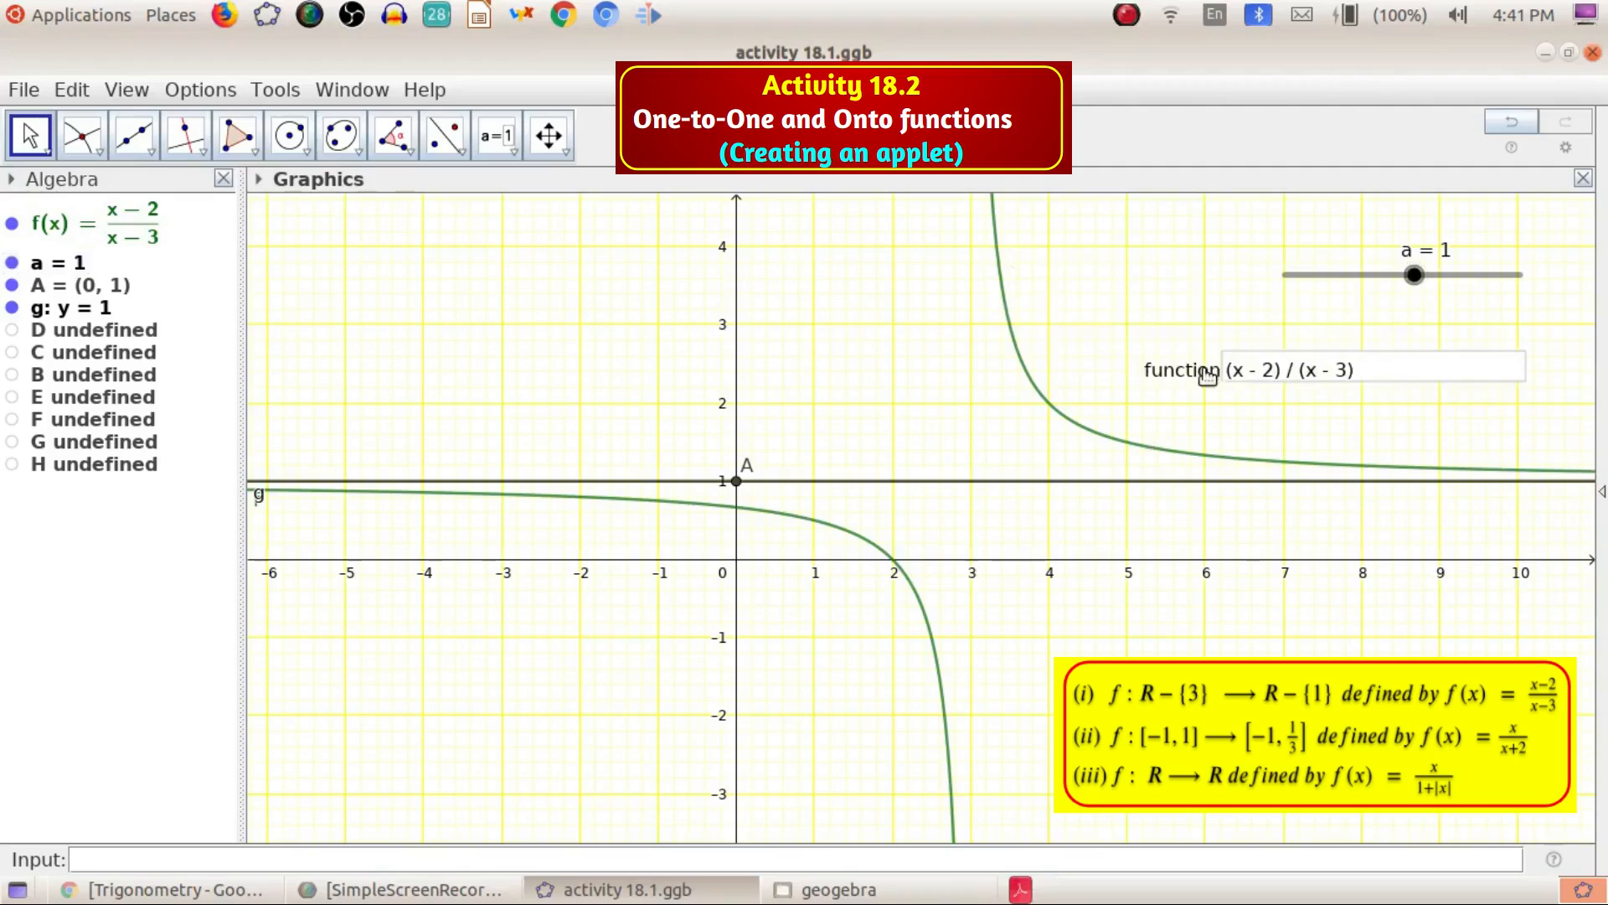
click(1403, 370)
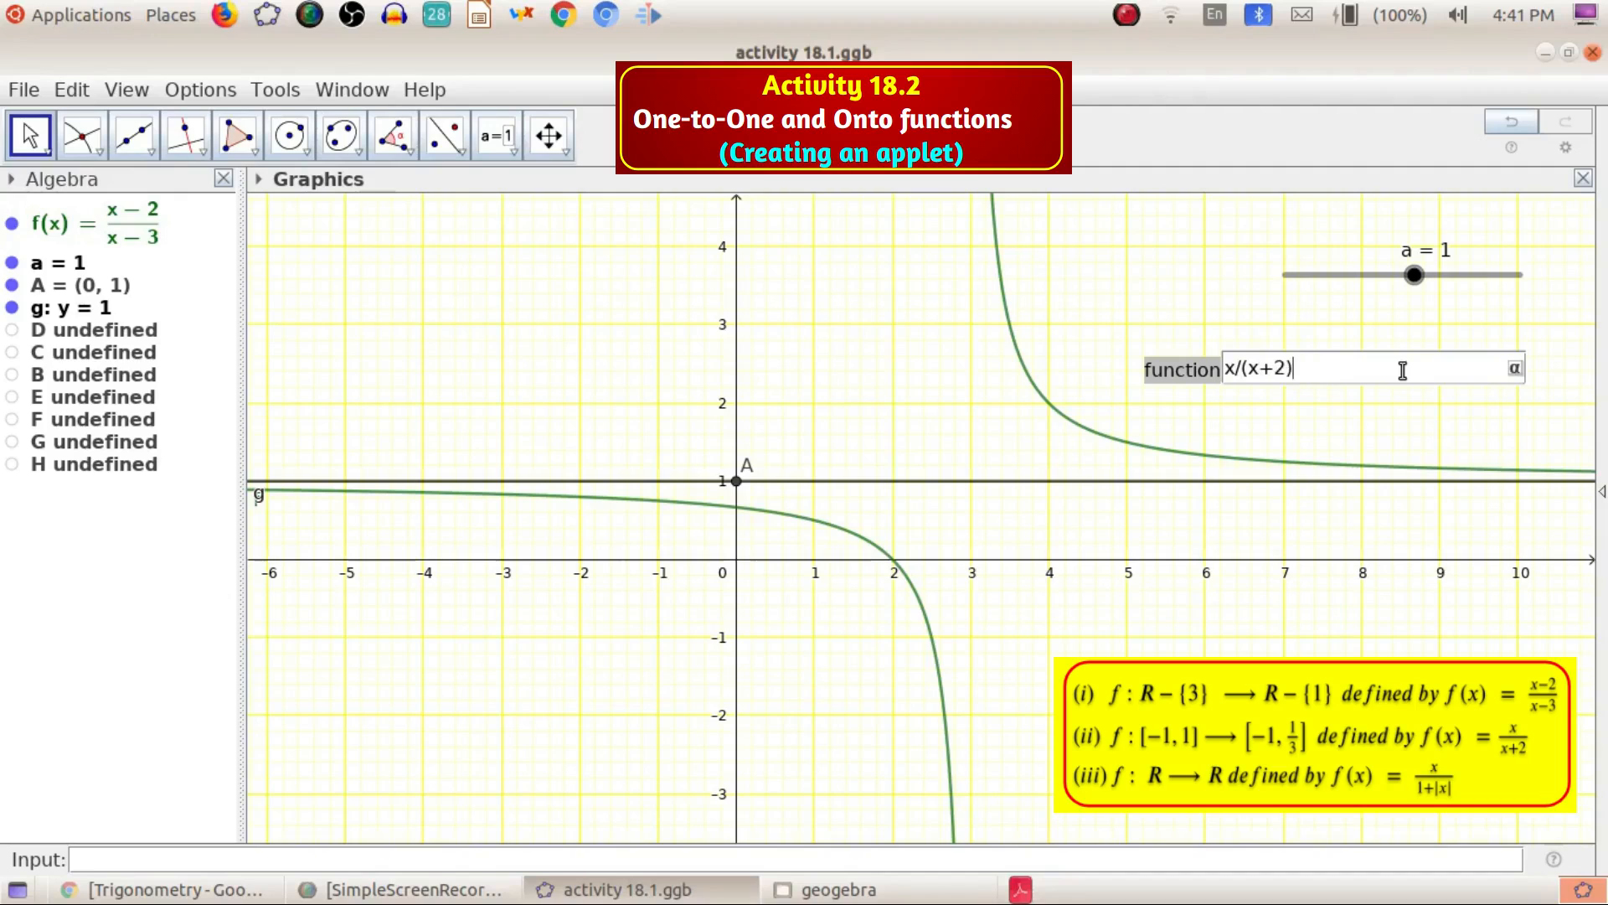
text(,)
text(<=x<=1)
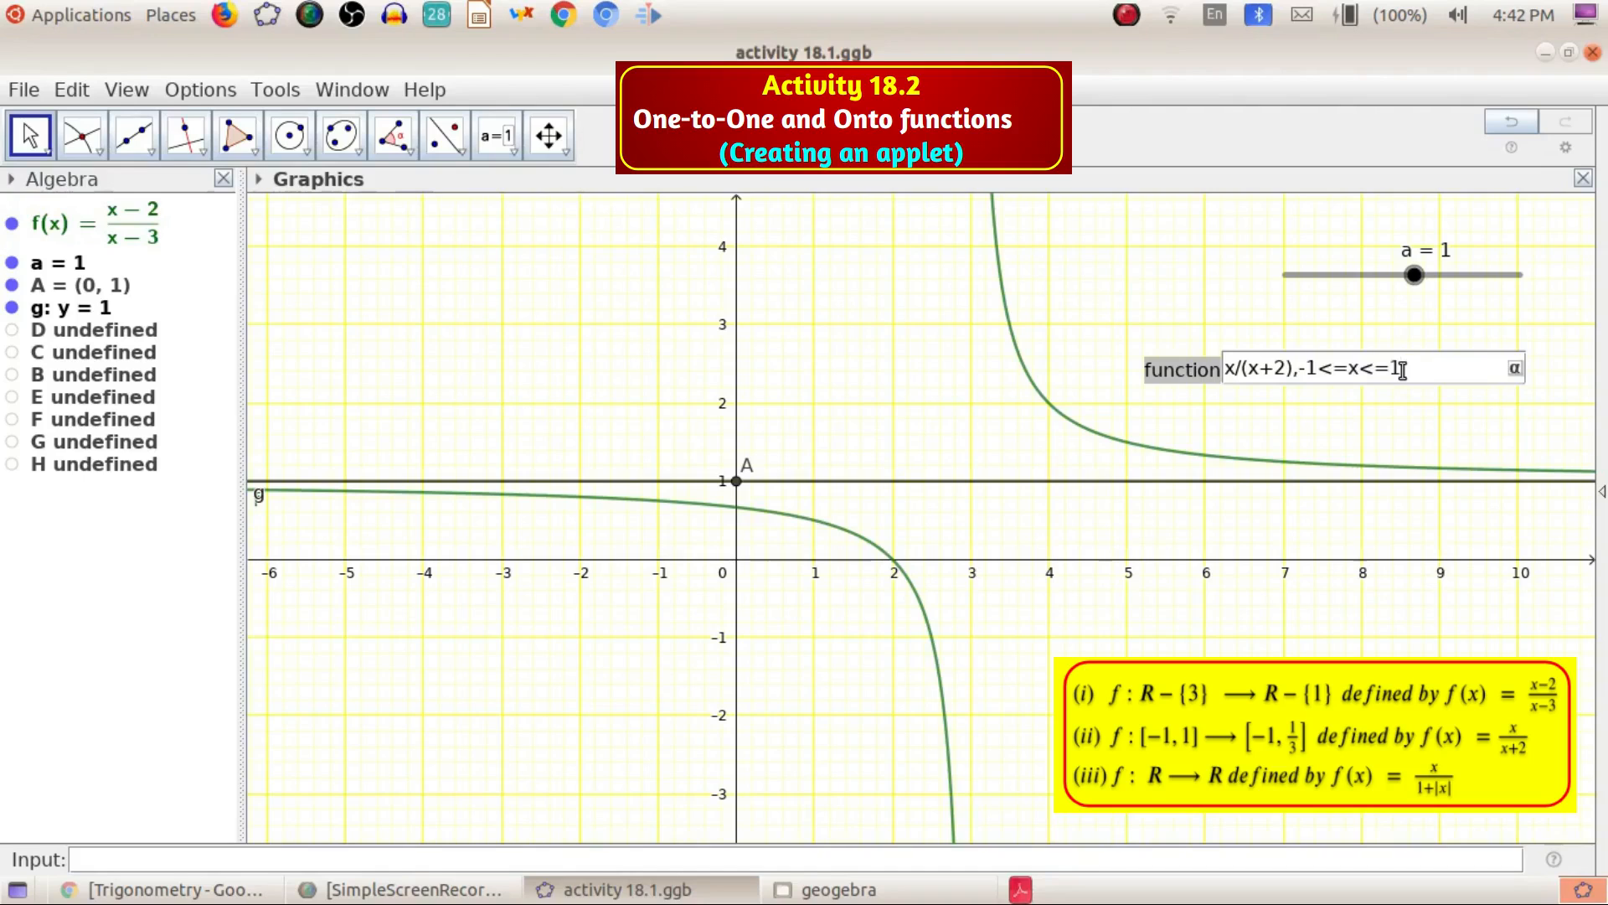
key(Return)
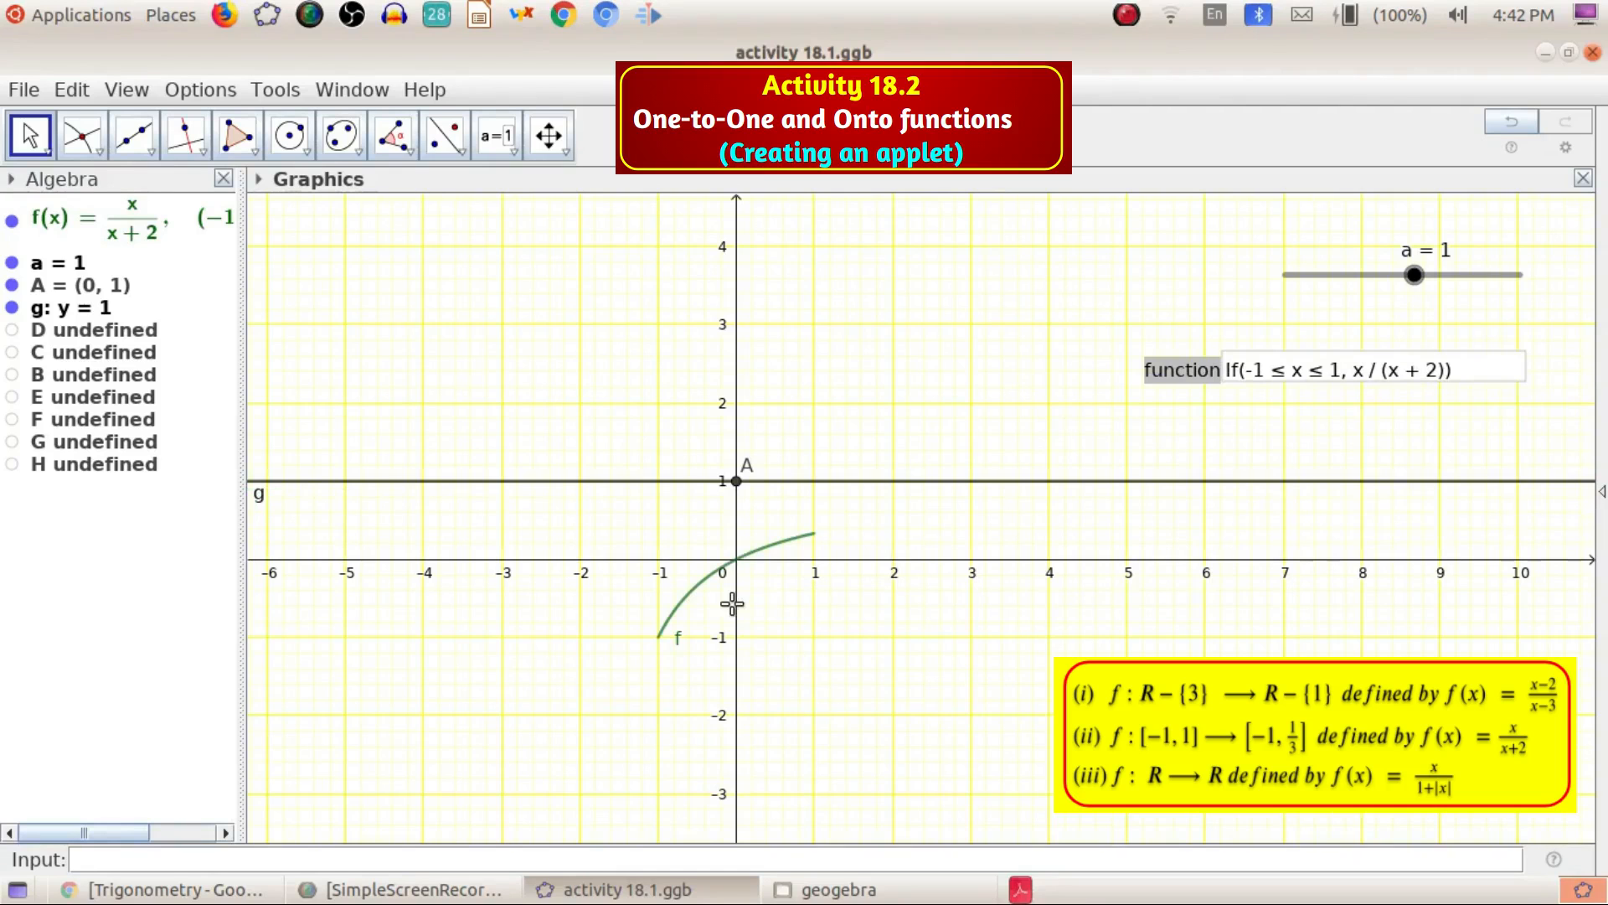
Create the intersection point of graph f with line g, and set slider a to about -0.2
scroll(737, 596, down, 1)
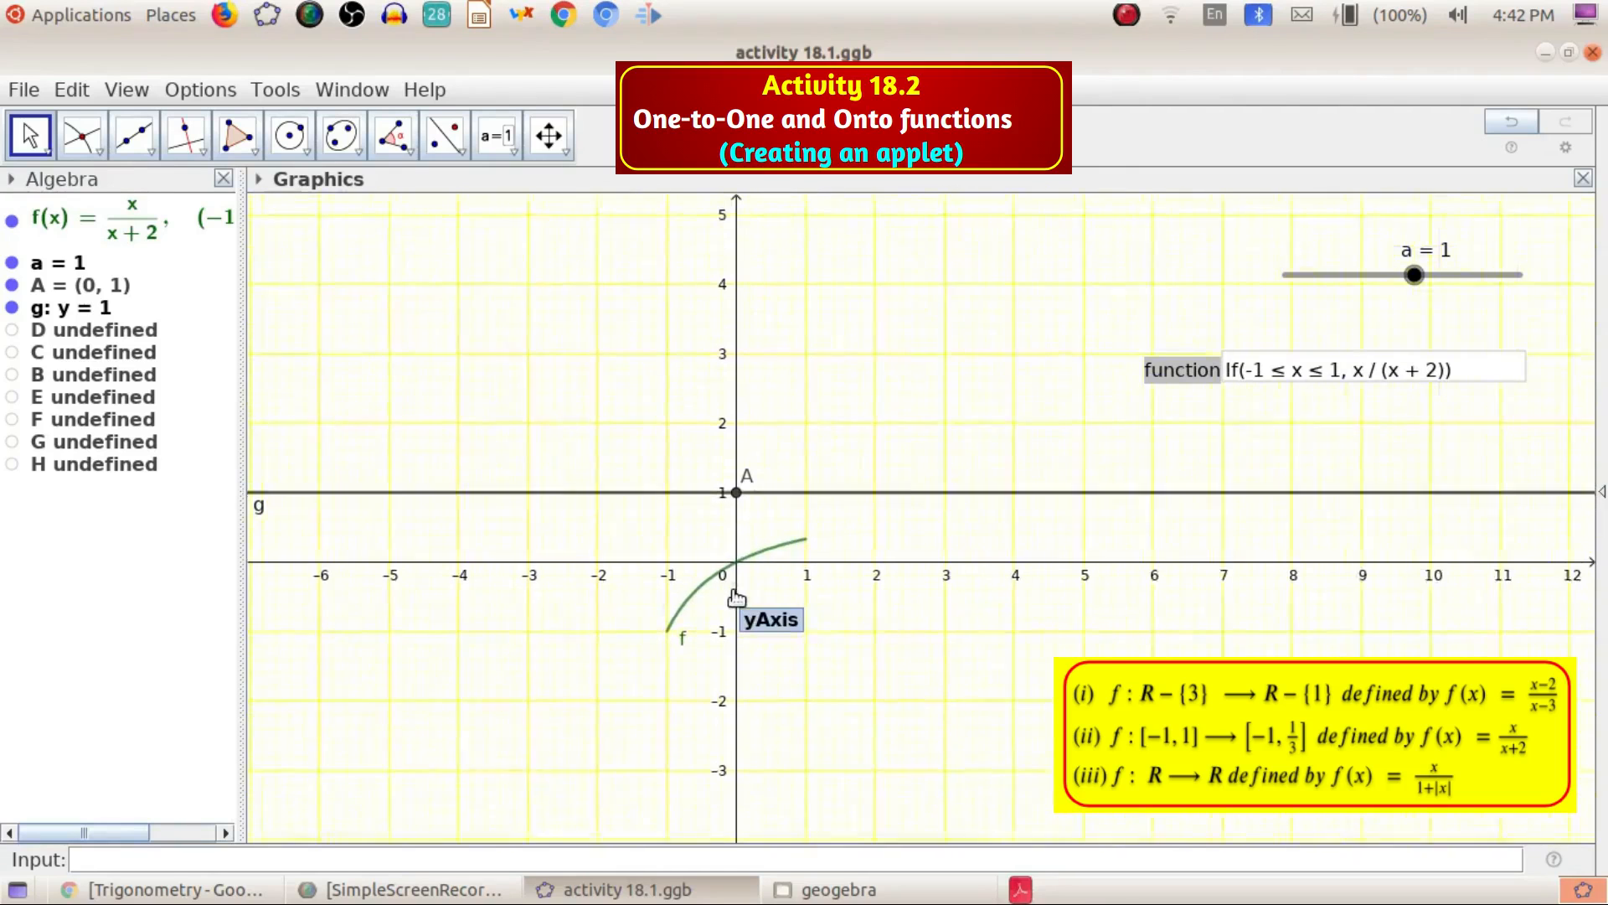
scroll(737, 597, up, 6)
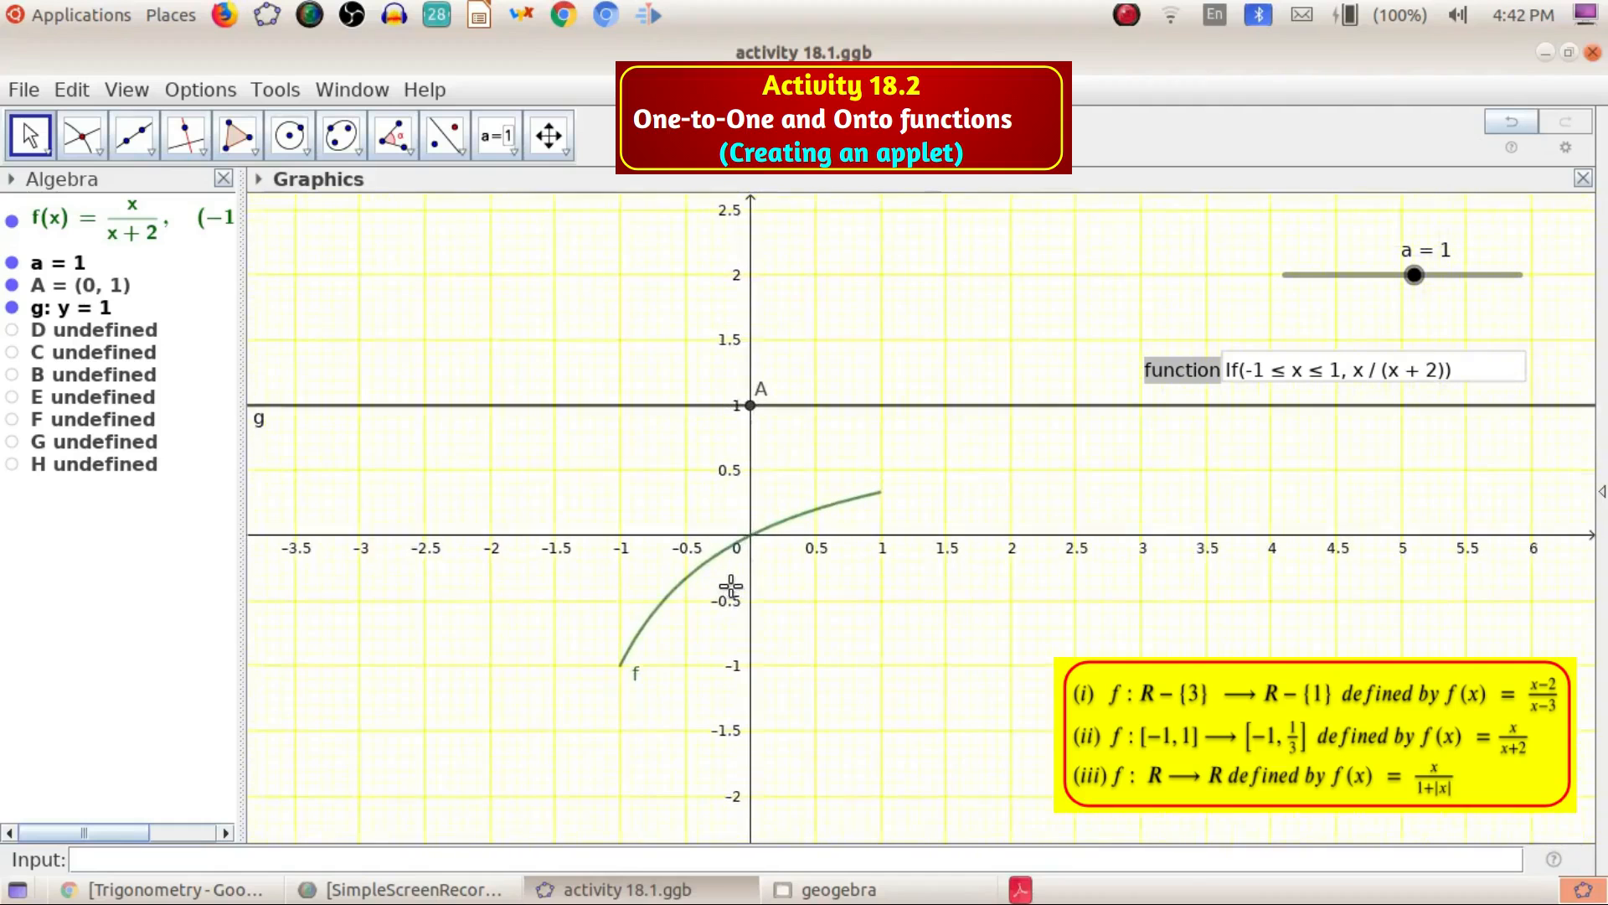
scroll(730, 586, up, 1)
mouse_move(1422, 282)
mouse_down()
mouse_move(1367, 278)
mouse_move(1432, 279)
mouse_move(1398, 279)
mouse_up()
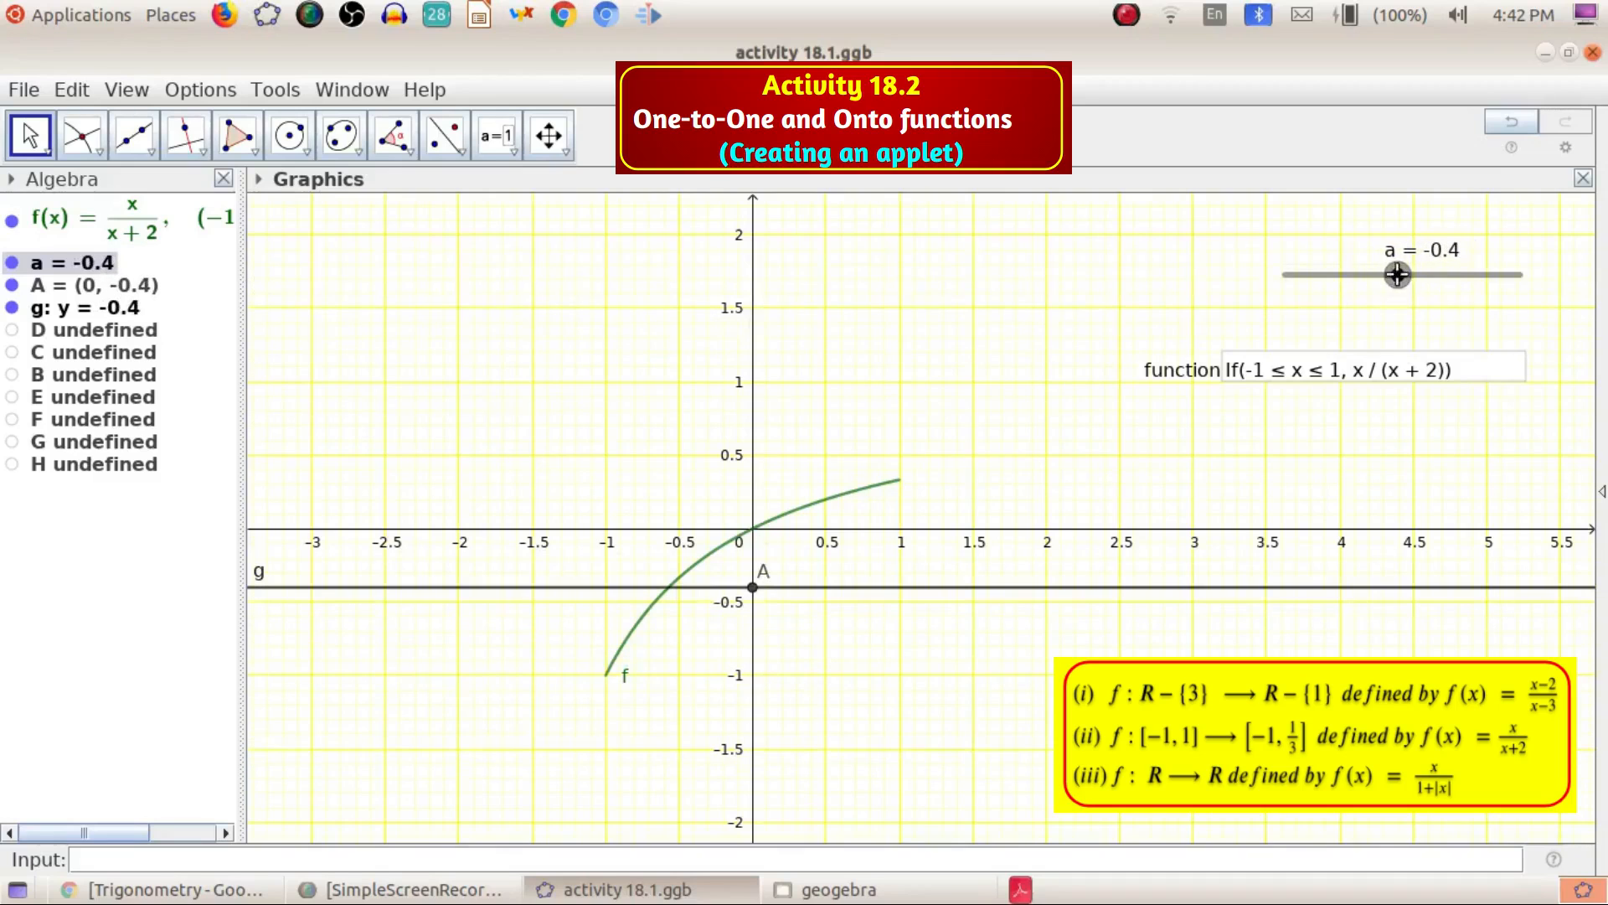
click(83, 138)
click(662, 609)
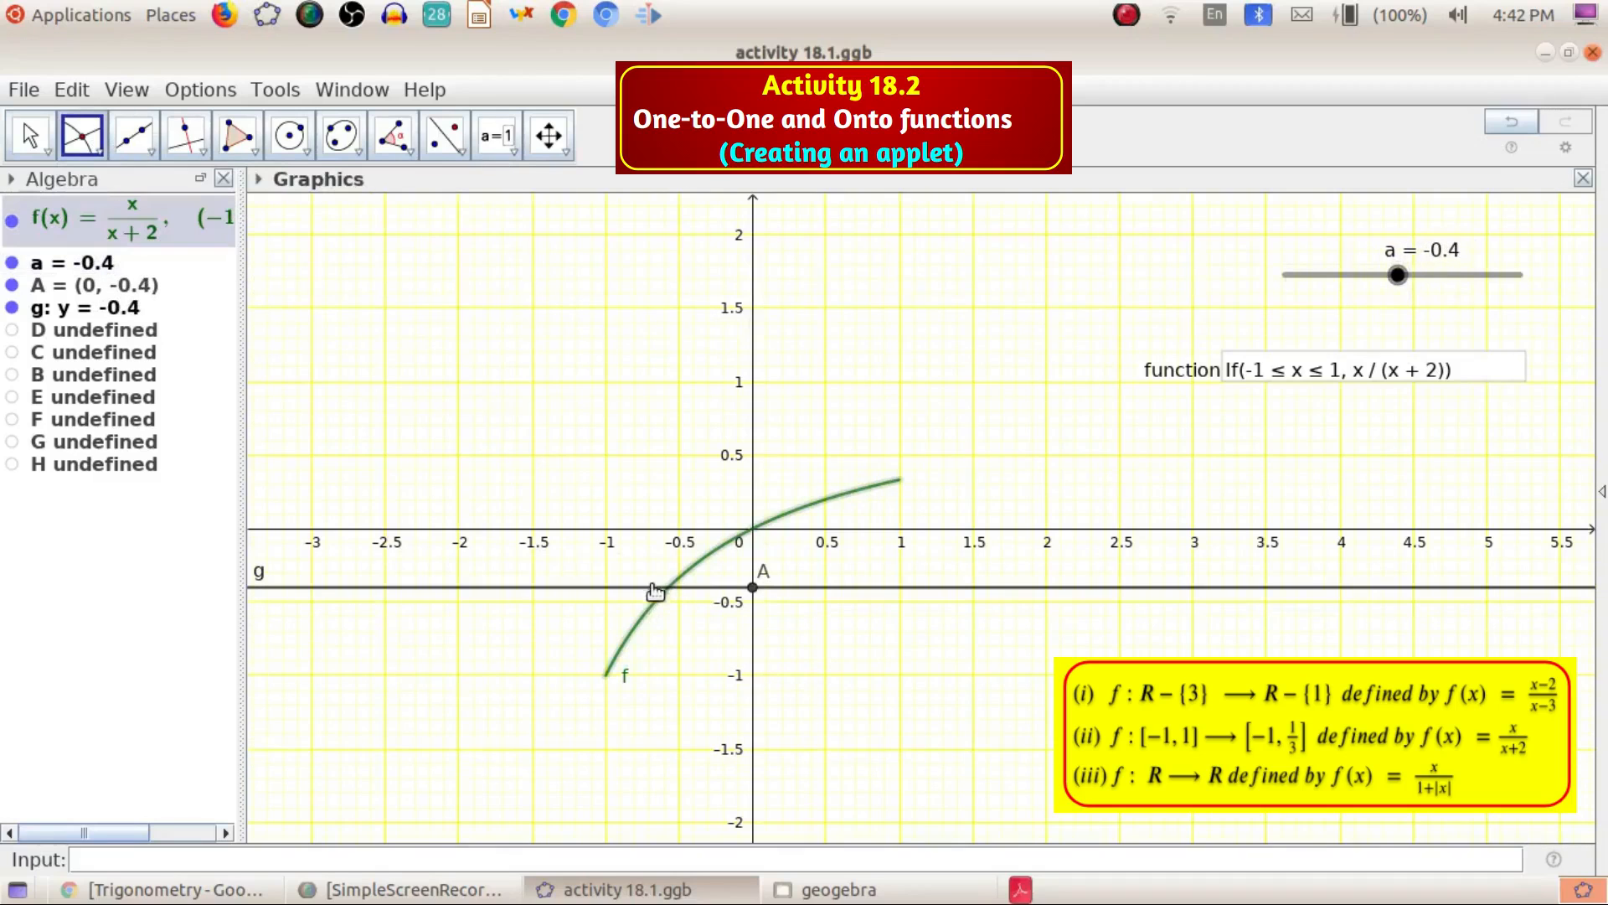
click(656, 590)
mouse_move(1398, 277)
mouse_down()
mouse_move(1377, 278)
mouse_move(1423, 276)
mouse_move(1396, 286)
mouse_up()
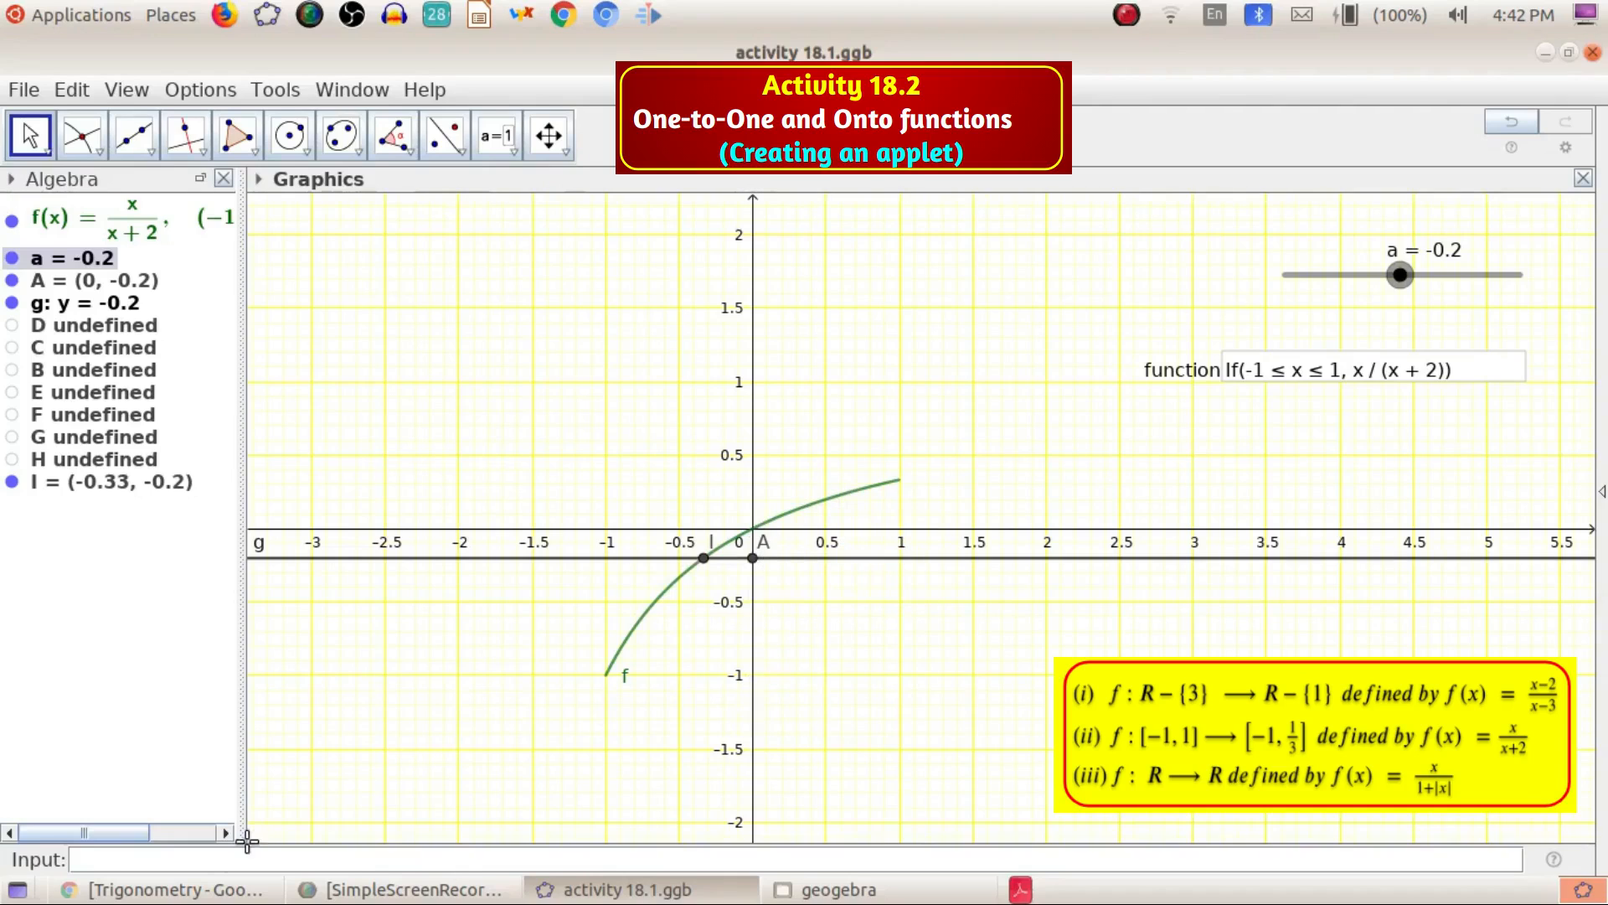
Create the point (0,1/3) on the y-axis through the input bar
click(149, 858)
text((0,1/3)
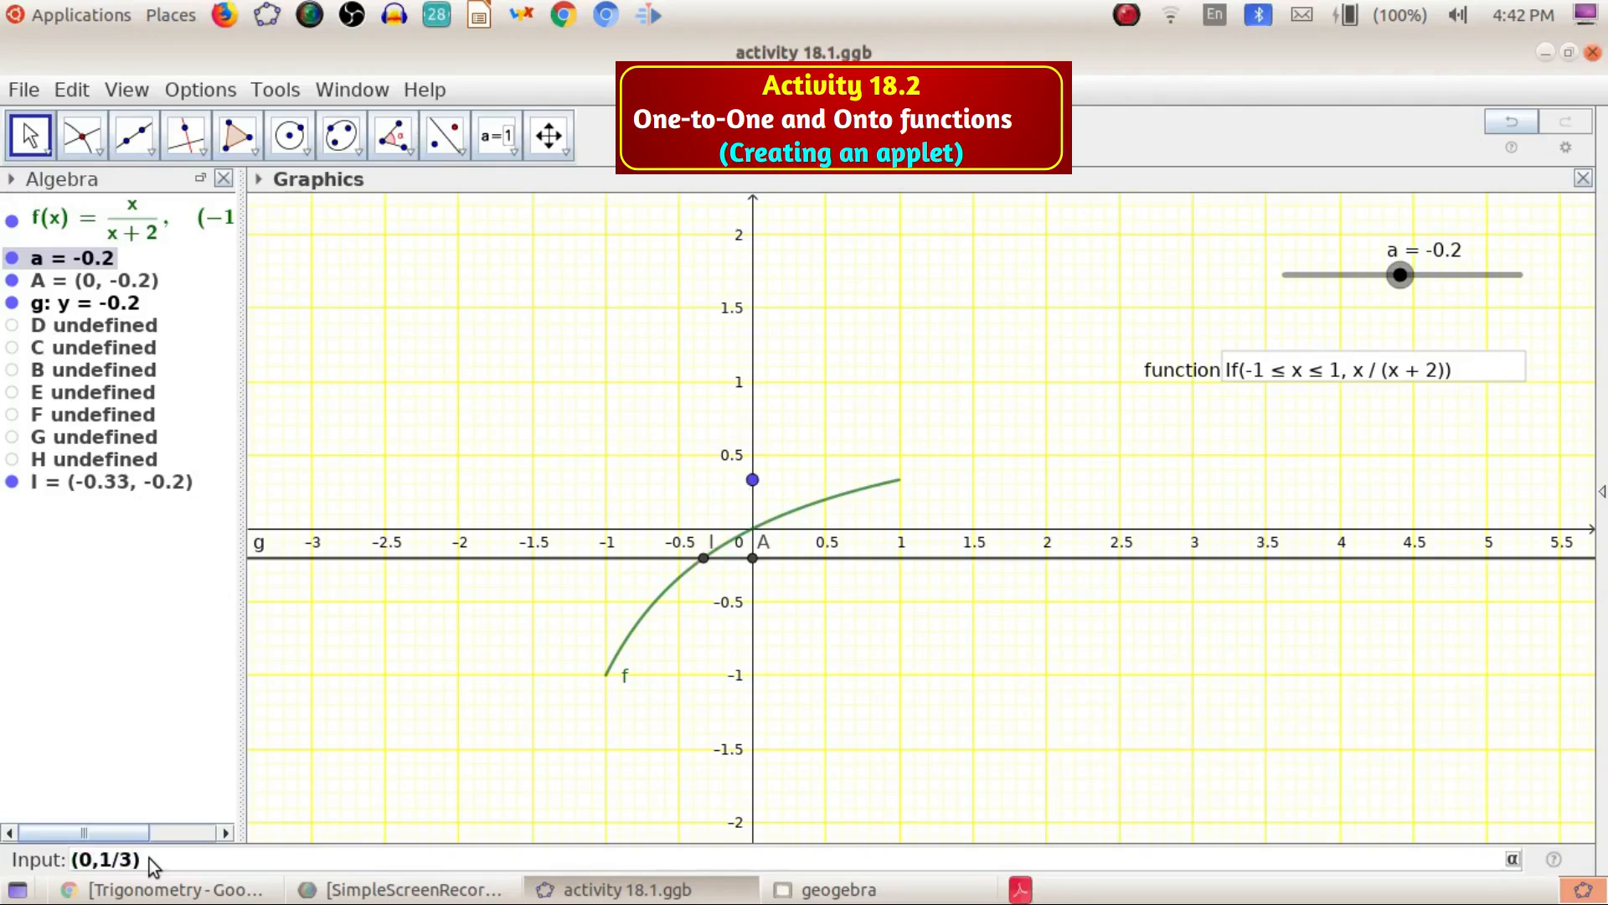
key(Return)
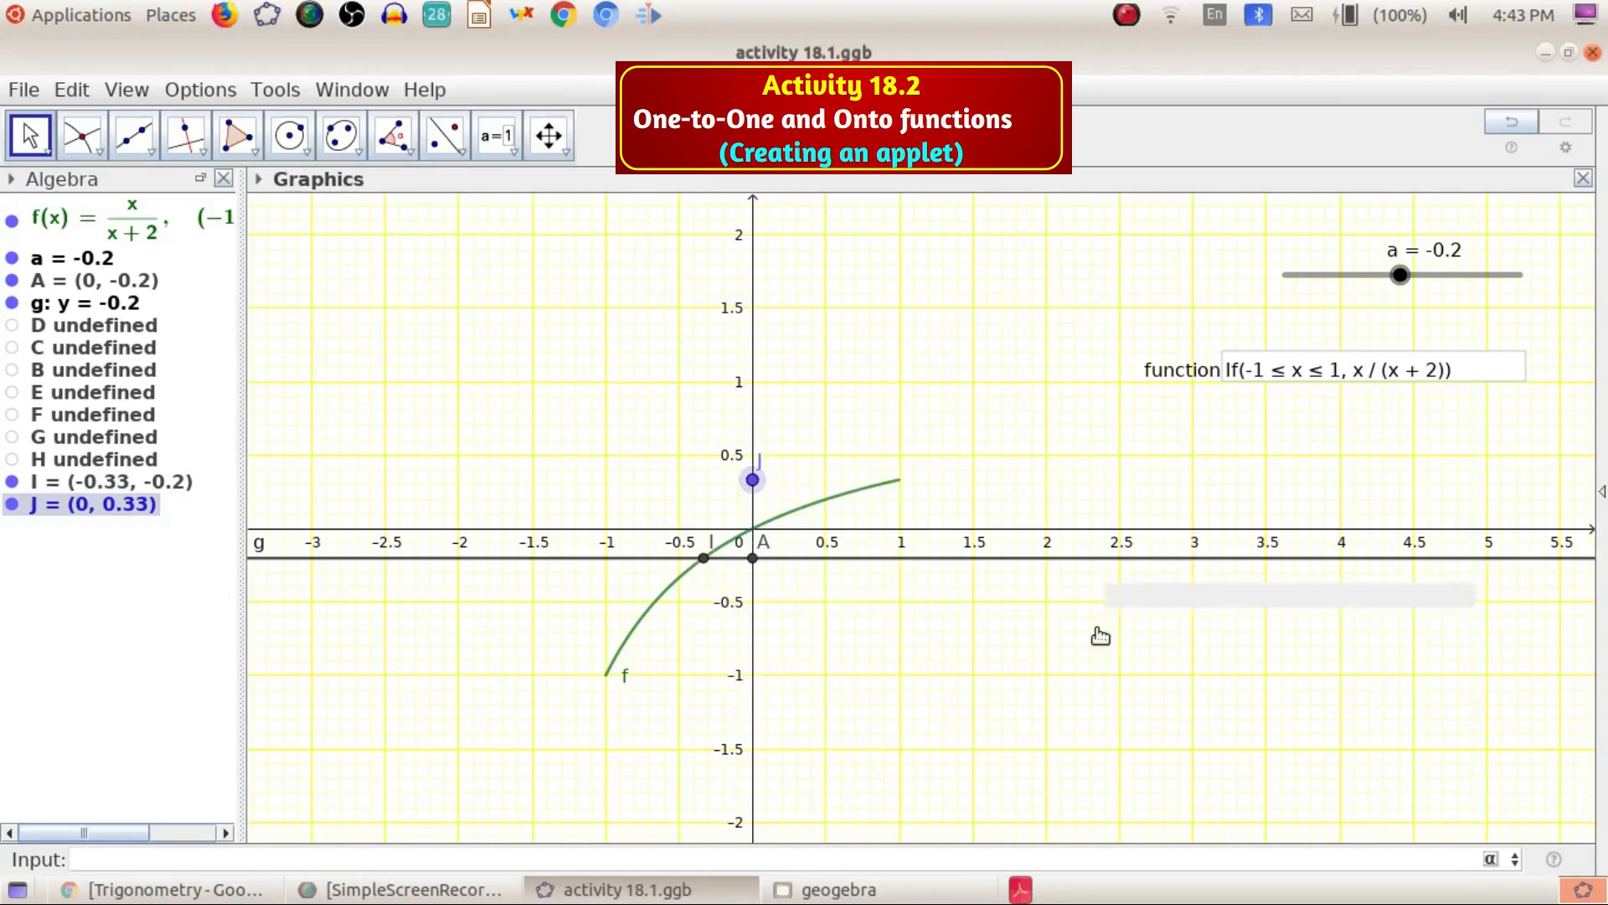
Move slider a between -1 and 0.32 to compare line g with the curve's range, ending at 0.32
mouse_move(1396, 279)
mouse_down()
mouse_move(1372, 274)
mouse_move(1403, 274)
mouse_up()
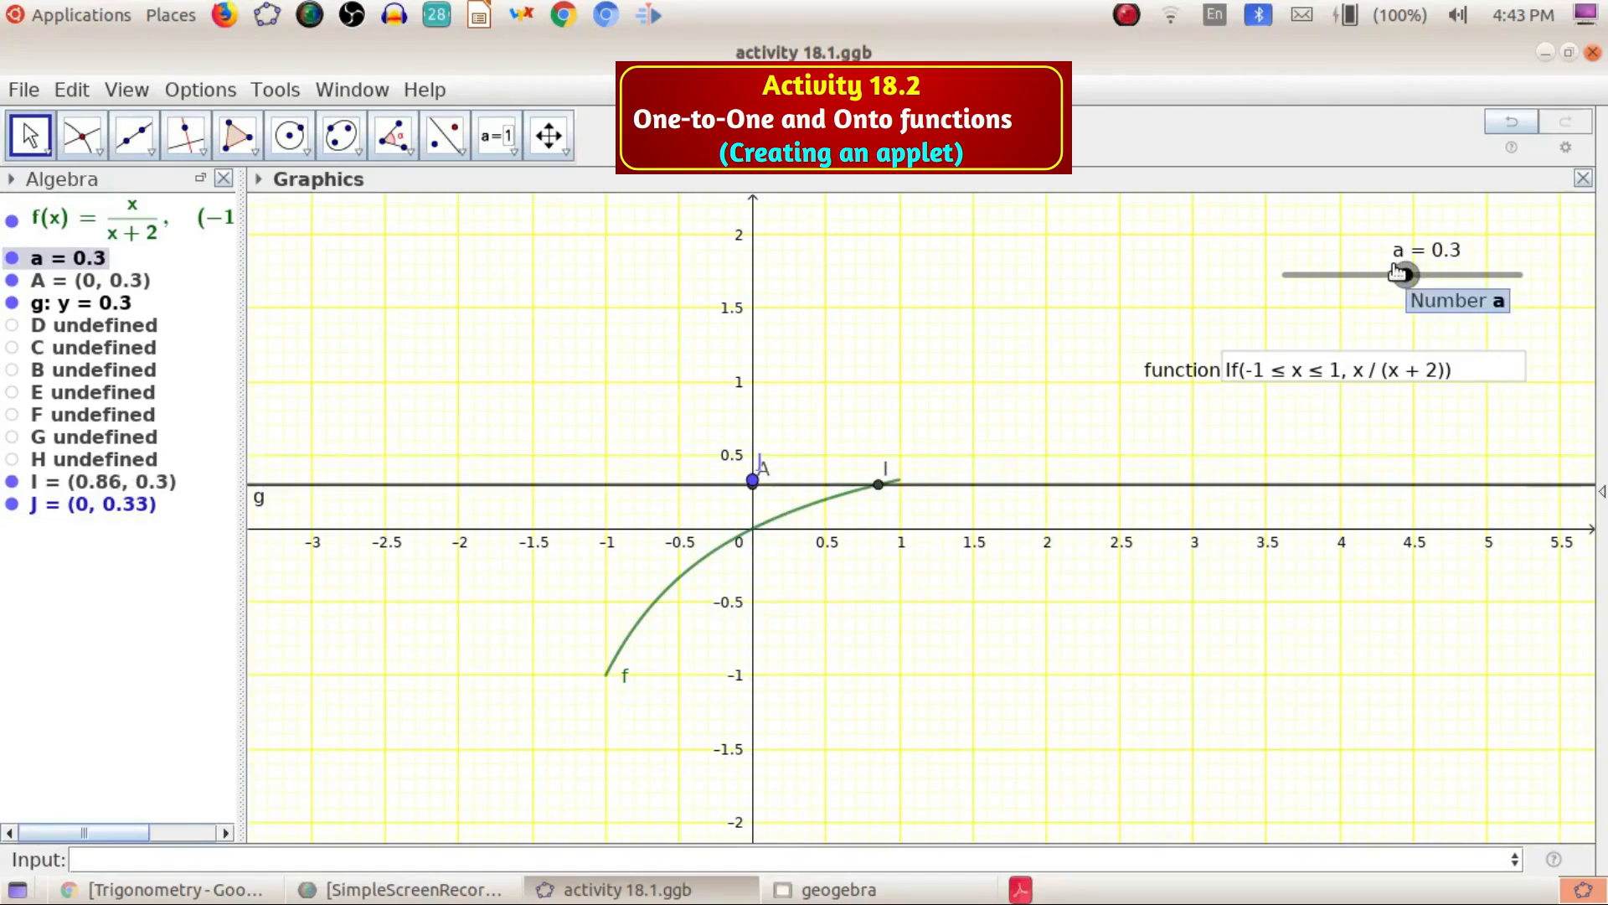
mouse_move(1402, 276)
mouse_down()
mouse_move(1418, 275)
mouse_move(1394, 289)
mouse_move(1407, 261)
mouse_move(1393, 314)
mouse_move(1407, 250)
mouse_move(1393, 296)
mouse_up()
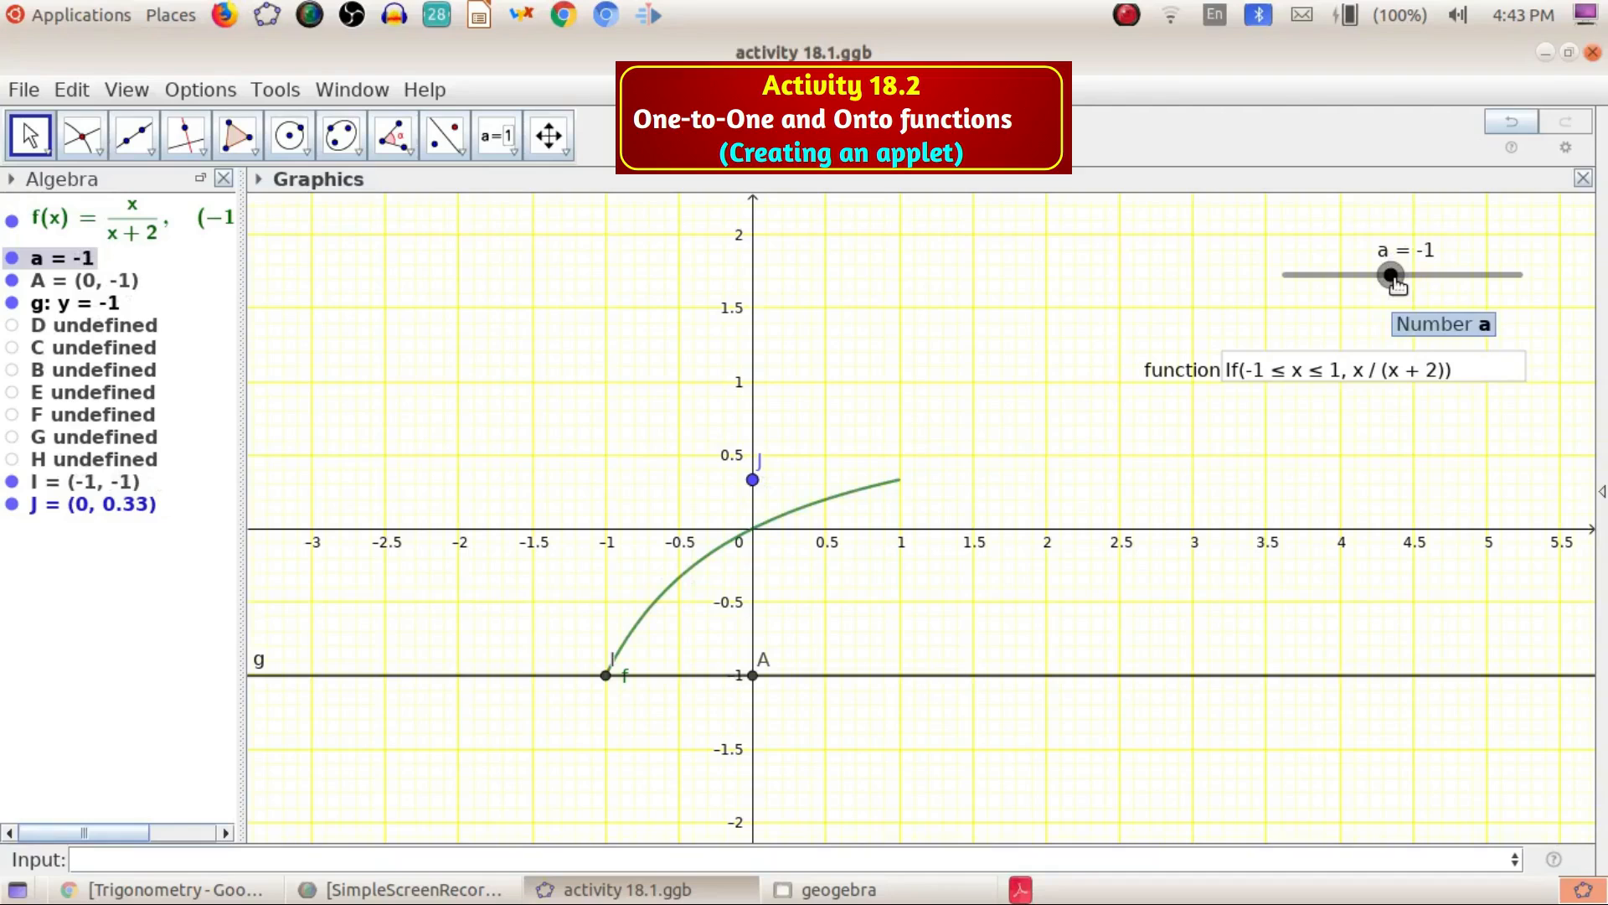
key(Right)
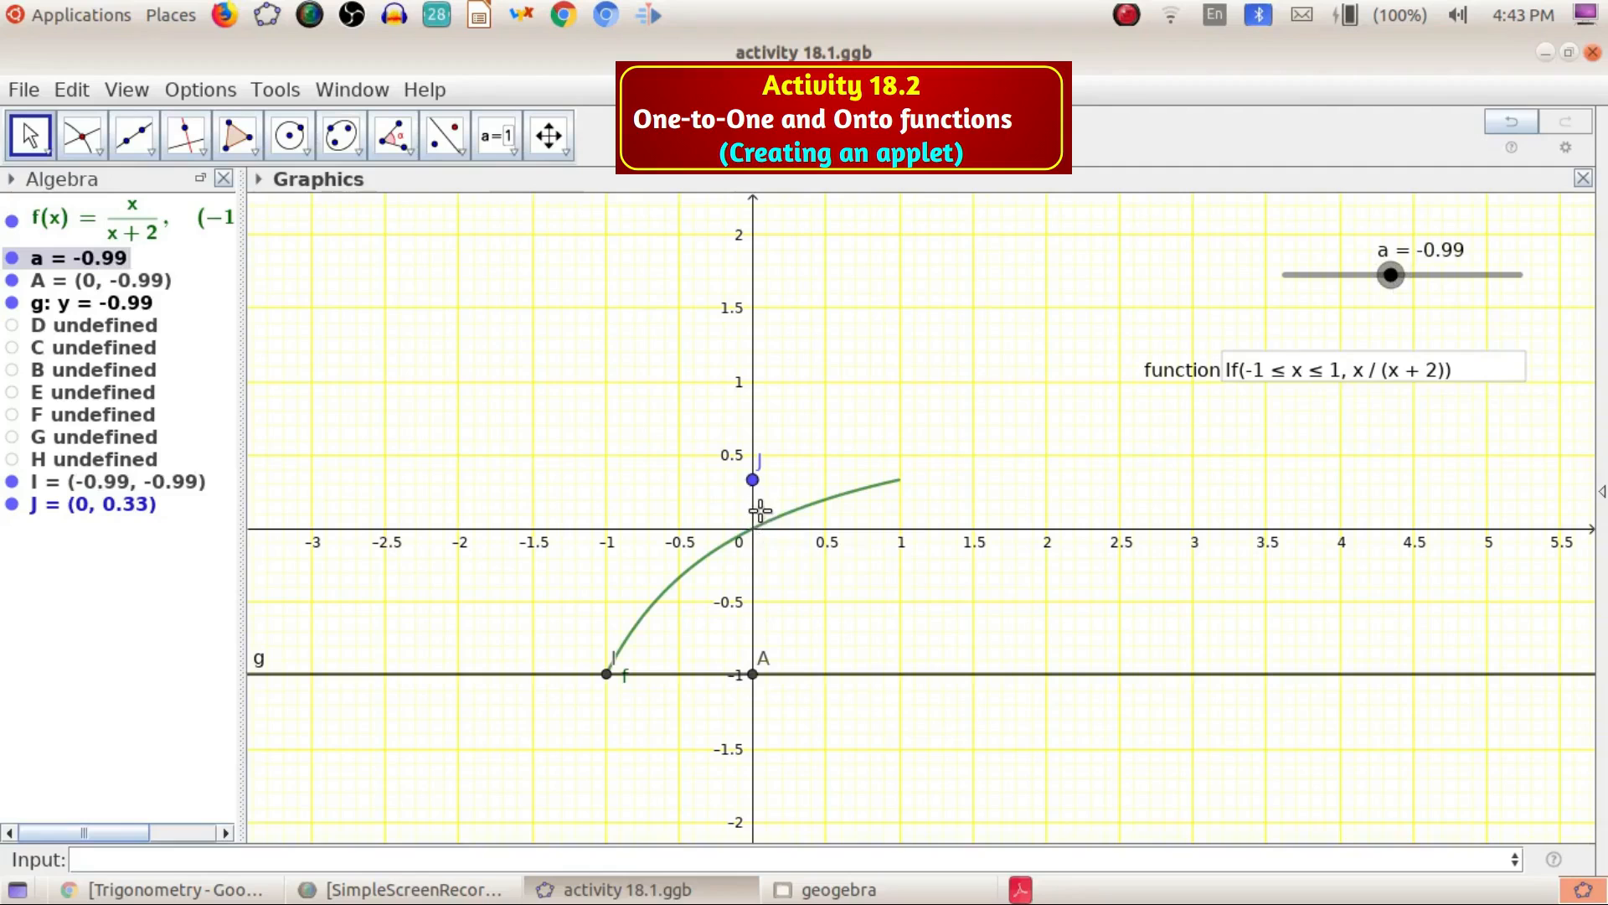
mouse_move(1399, 287)
mouse_down()
mouse_move(1425, 278)
mouse_move(1393, 293)
mouse_move(1409, 288)
mouse_up()
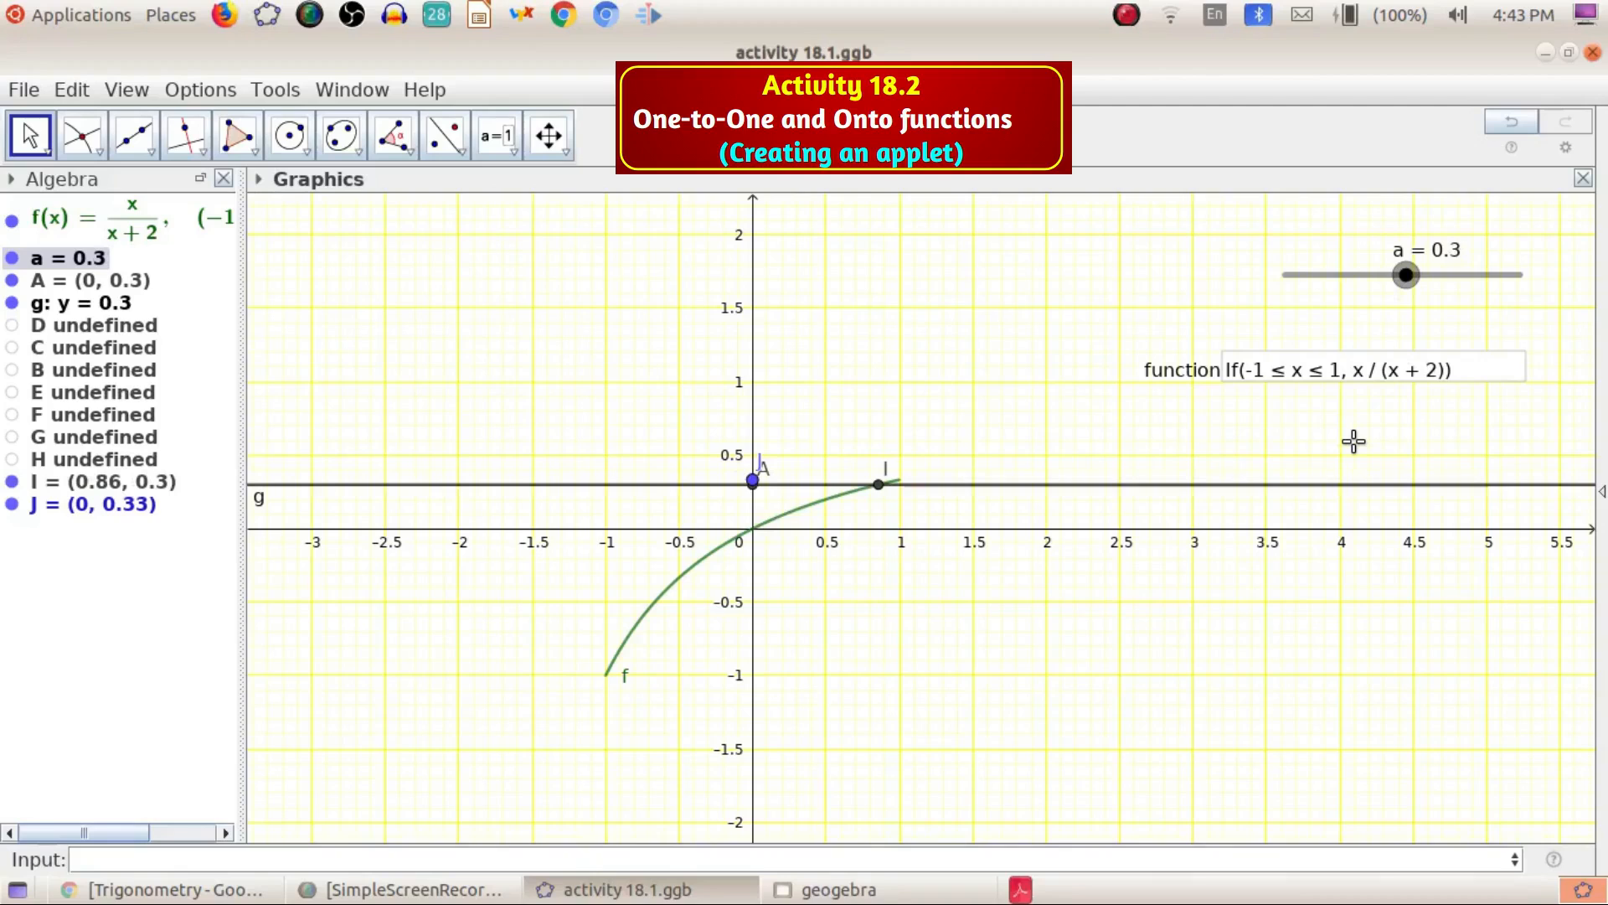
key(Right)
key(Right)
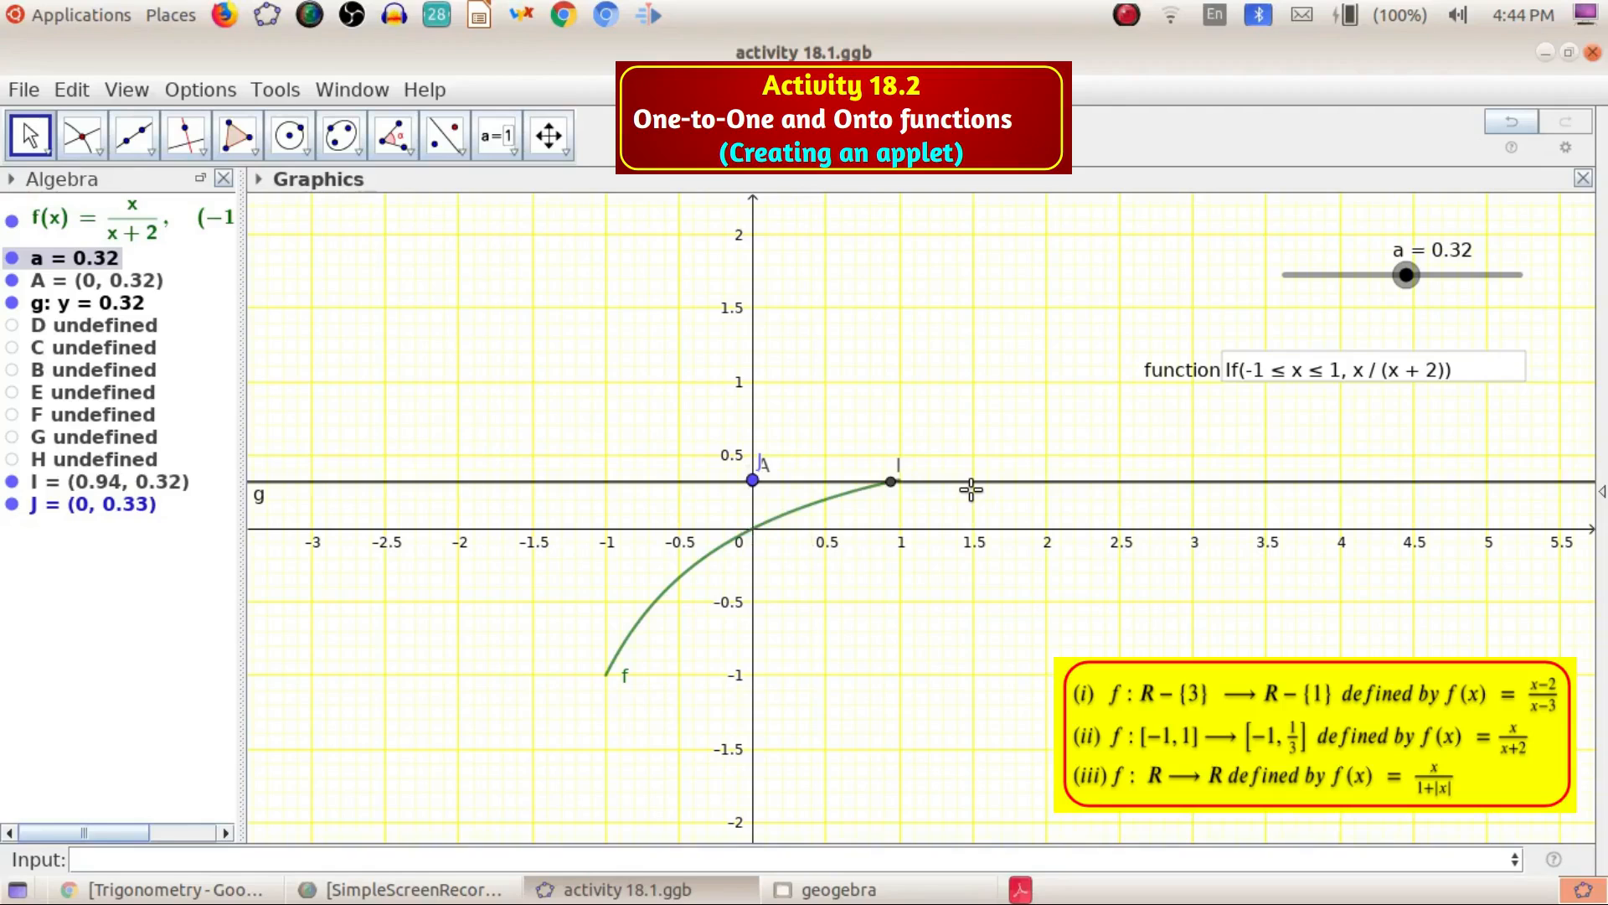
Replace the function in the input box with x/(1+abs(x))
click(1466, 376)
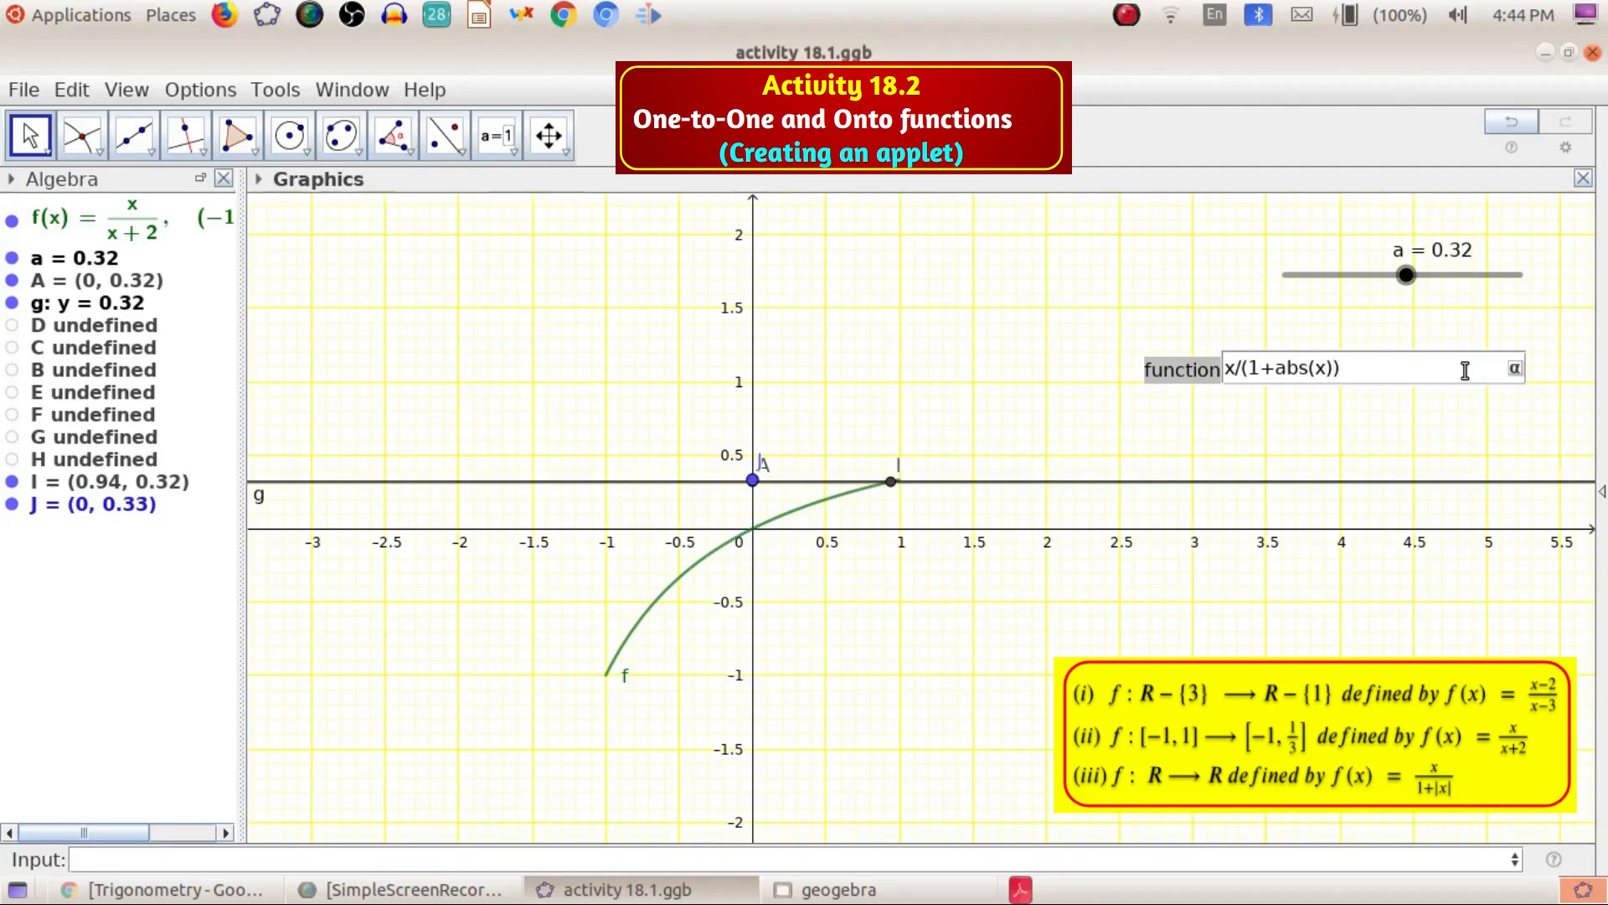
key(Return)
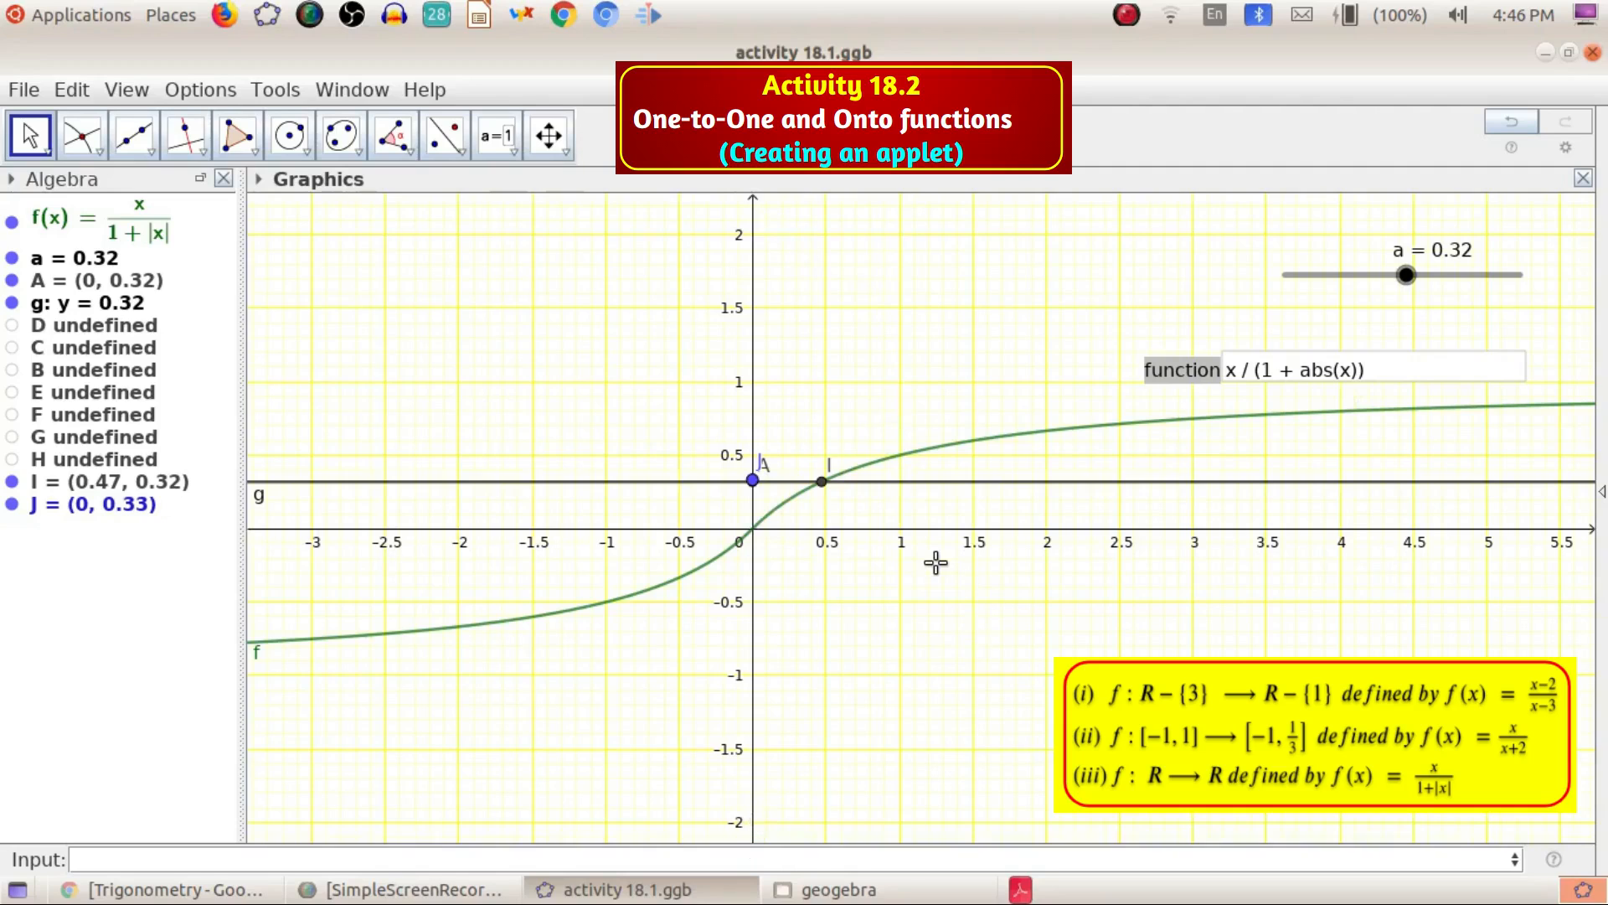
Drag slider a through values from 0.9 down to -1.4 while panning to compare line g with the new curve
mouse_move(1416, 278)
mouse_down()
mouse_move(1384, 285)
mouse_move(1404, 297)
mouse_move(1420, 287)
mouse_move(1393, 287)
mouse_move(1418, 283)
mouse_move(1397, 285)
mouse_move(1415, 269)
mouse_up()
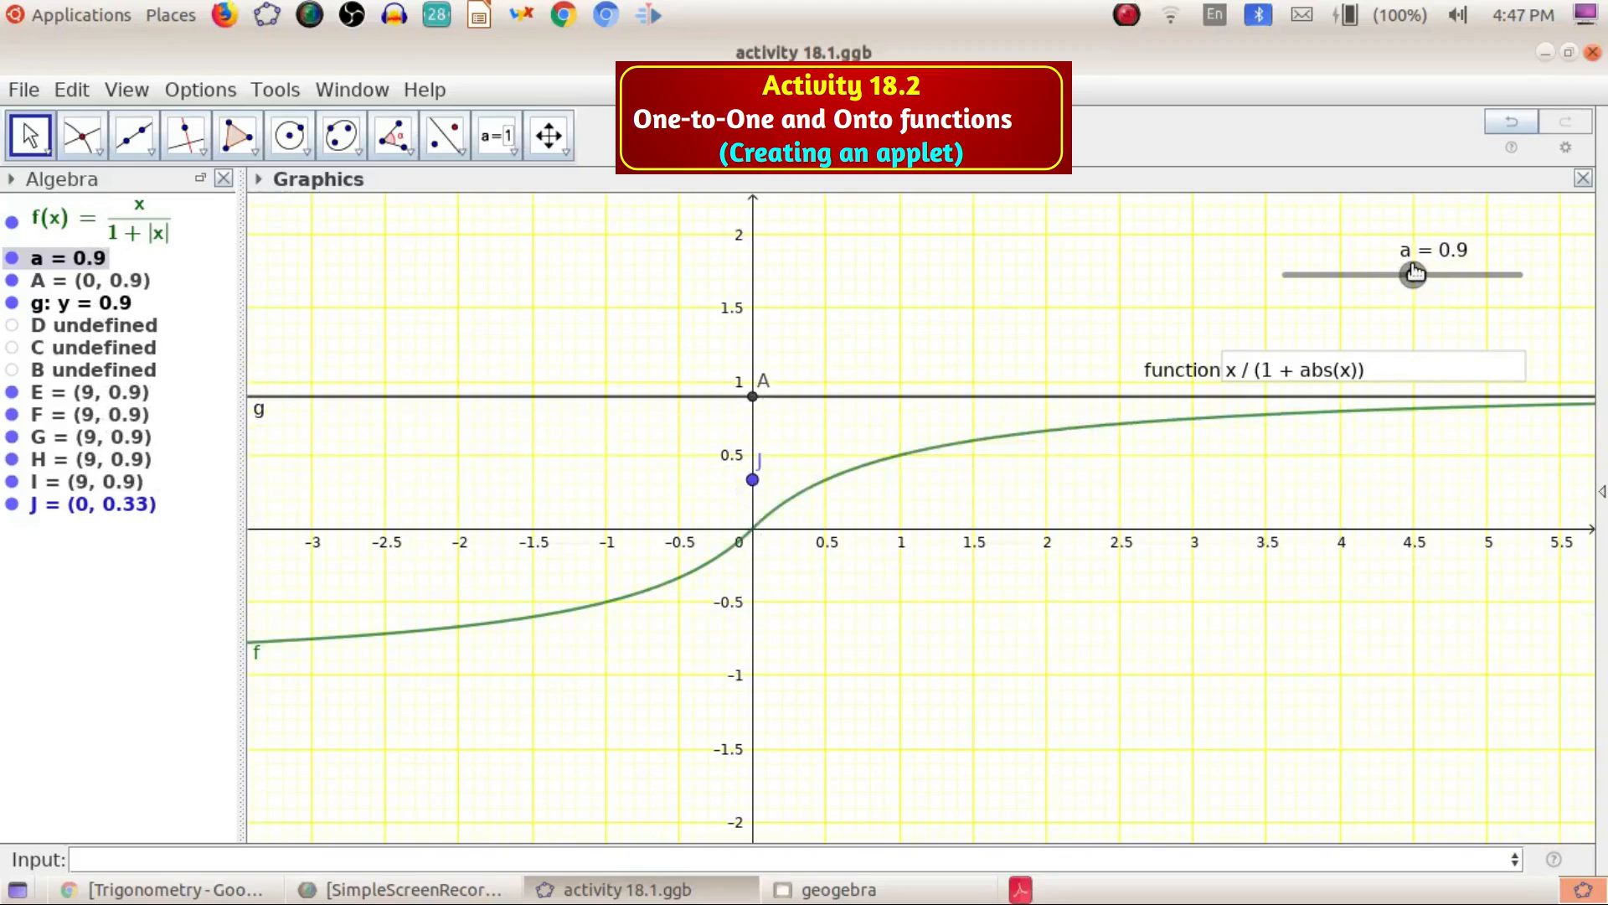
drag(1415, 271, 1392, 304)
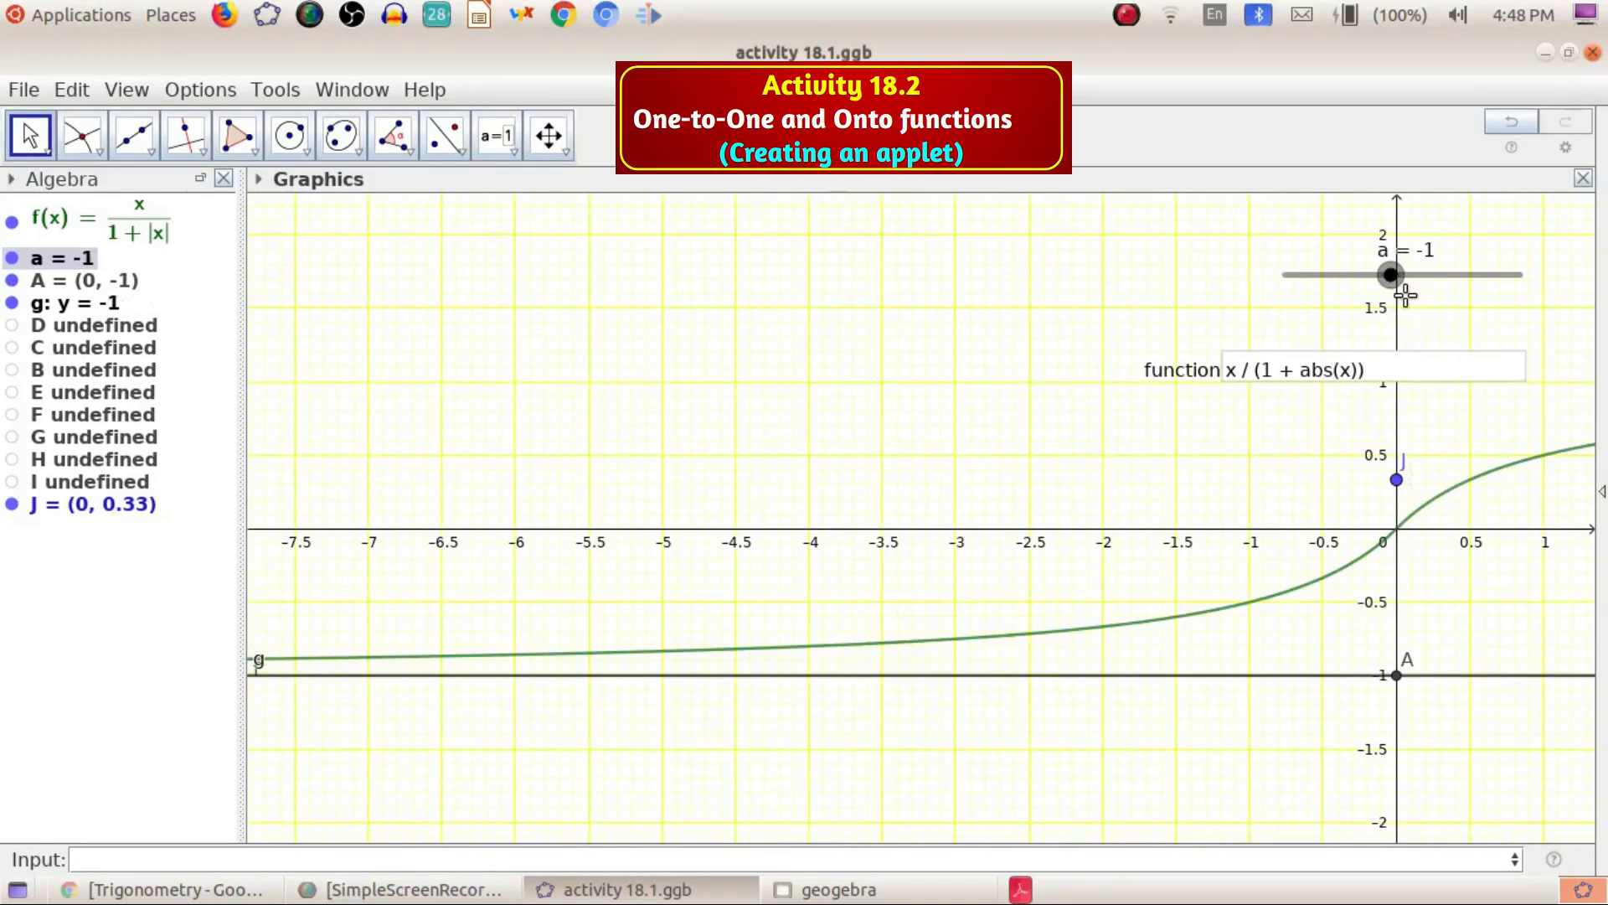
click(413, 660)
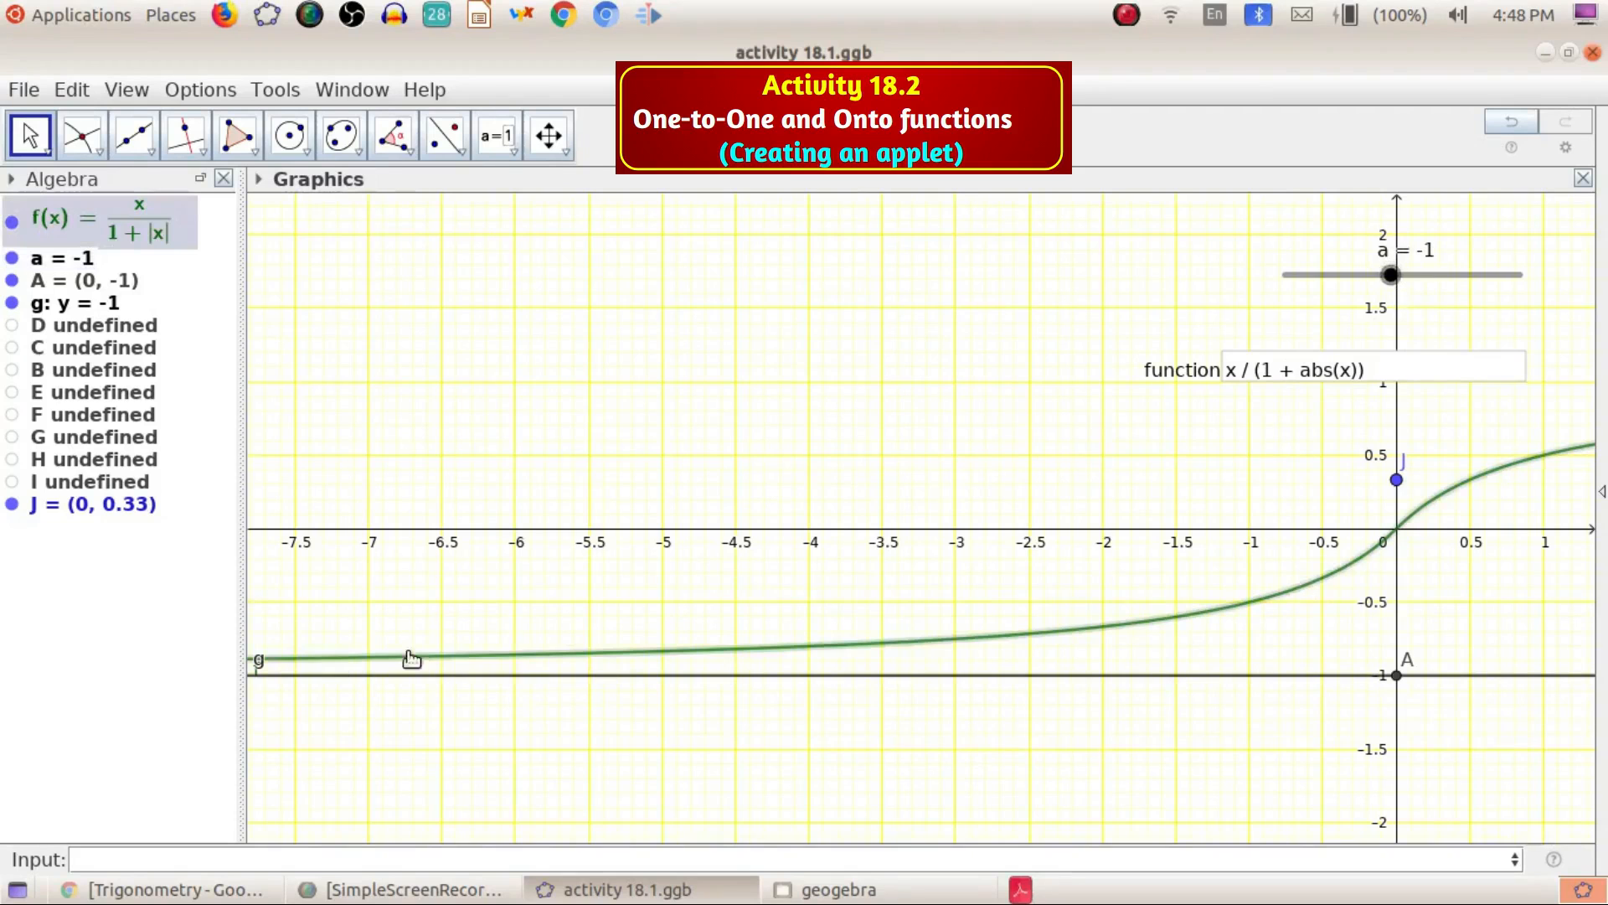
drag(411, 689, 1348, 662)
drag(1223, 680, 364, 677)
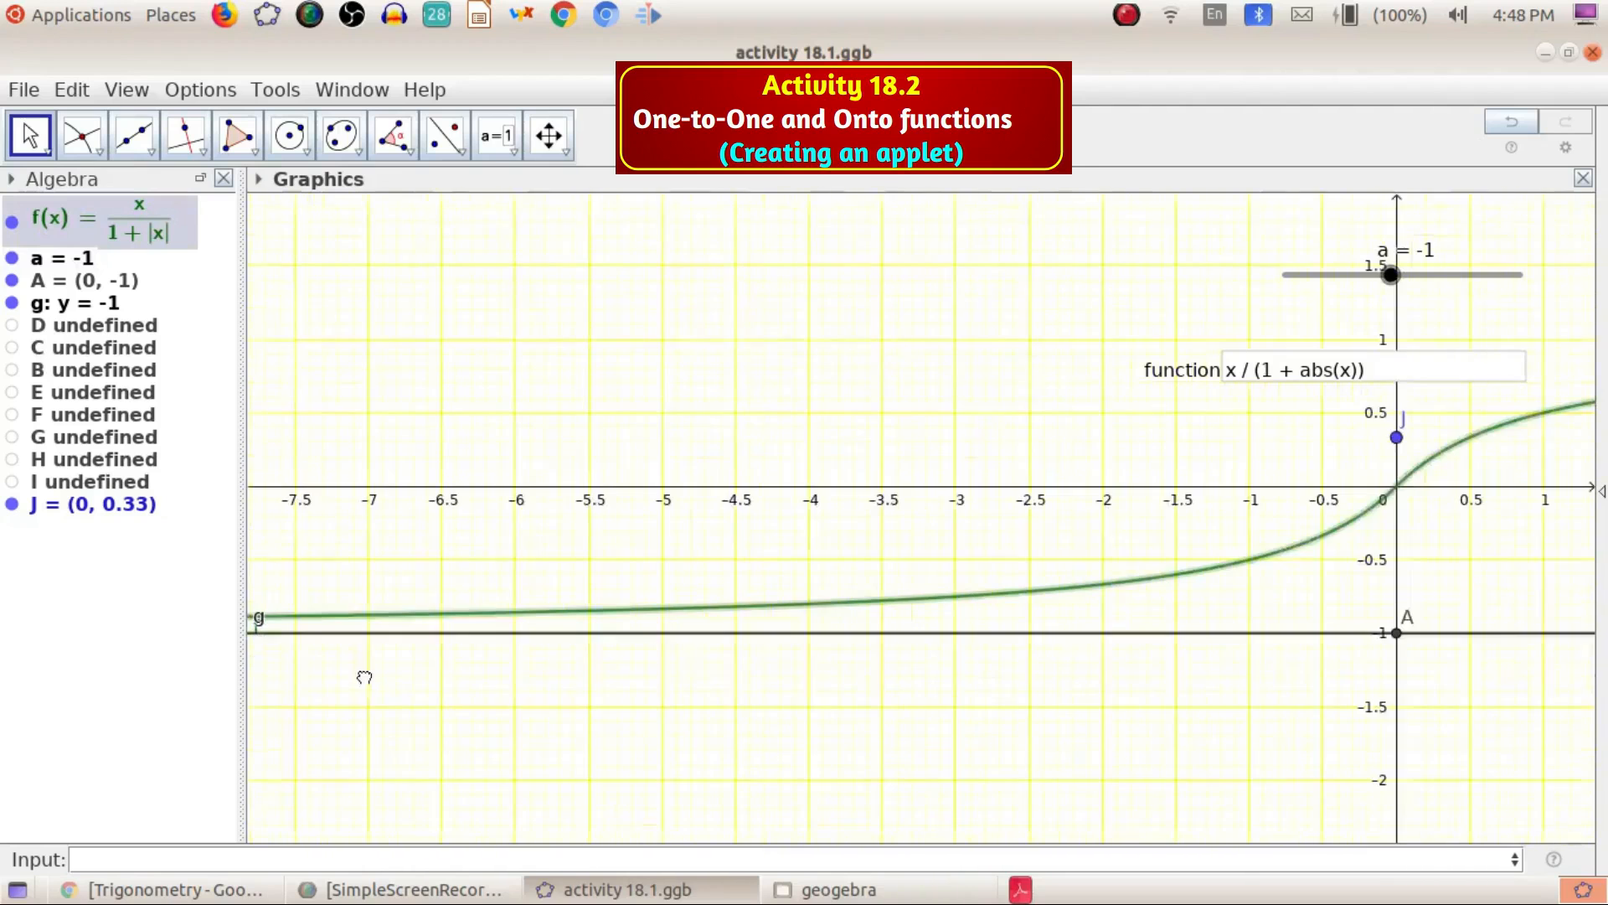
drag(1533, 560, 737, 704)
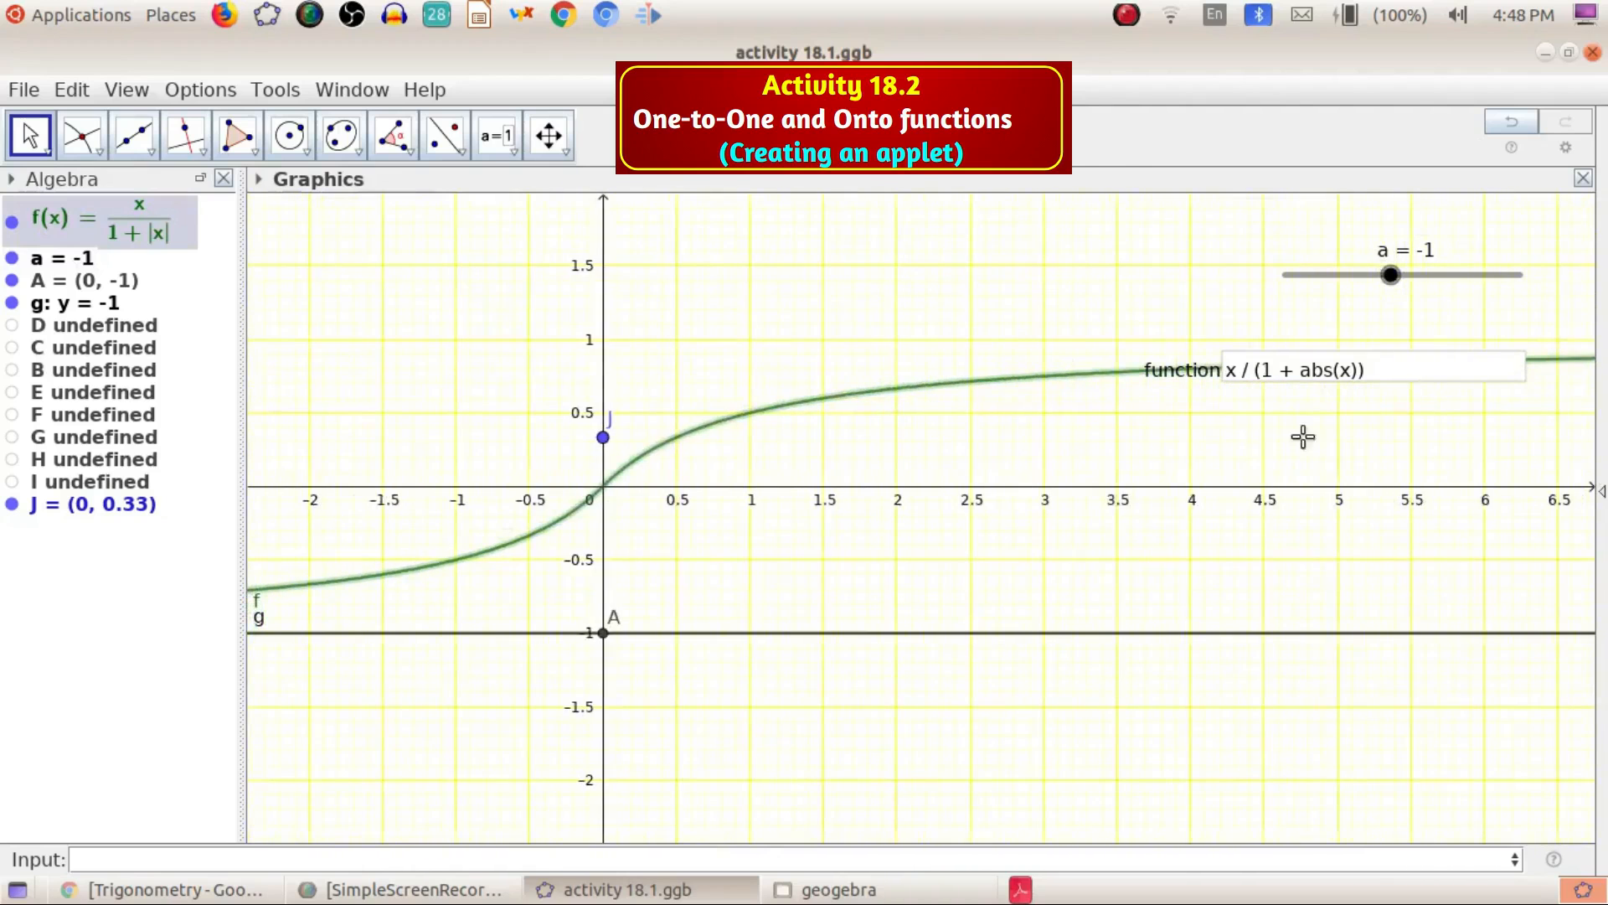
drag(1391, 275, 1415, 286)
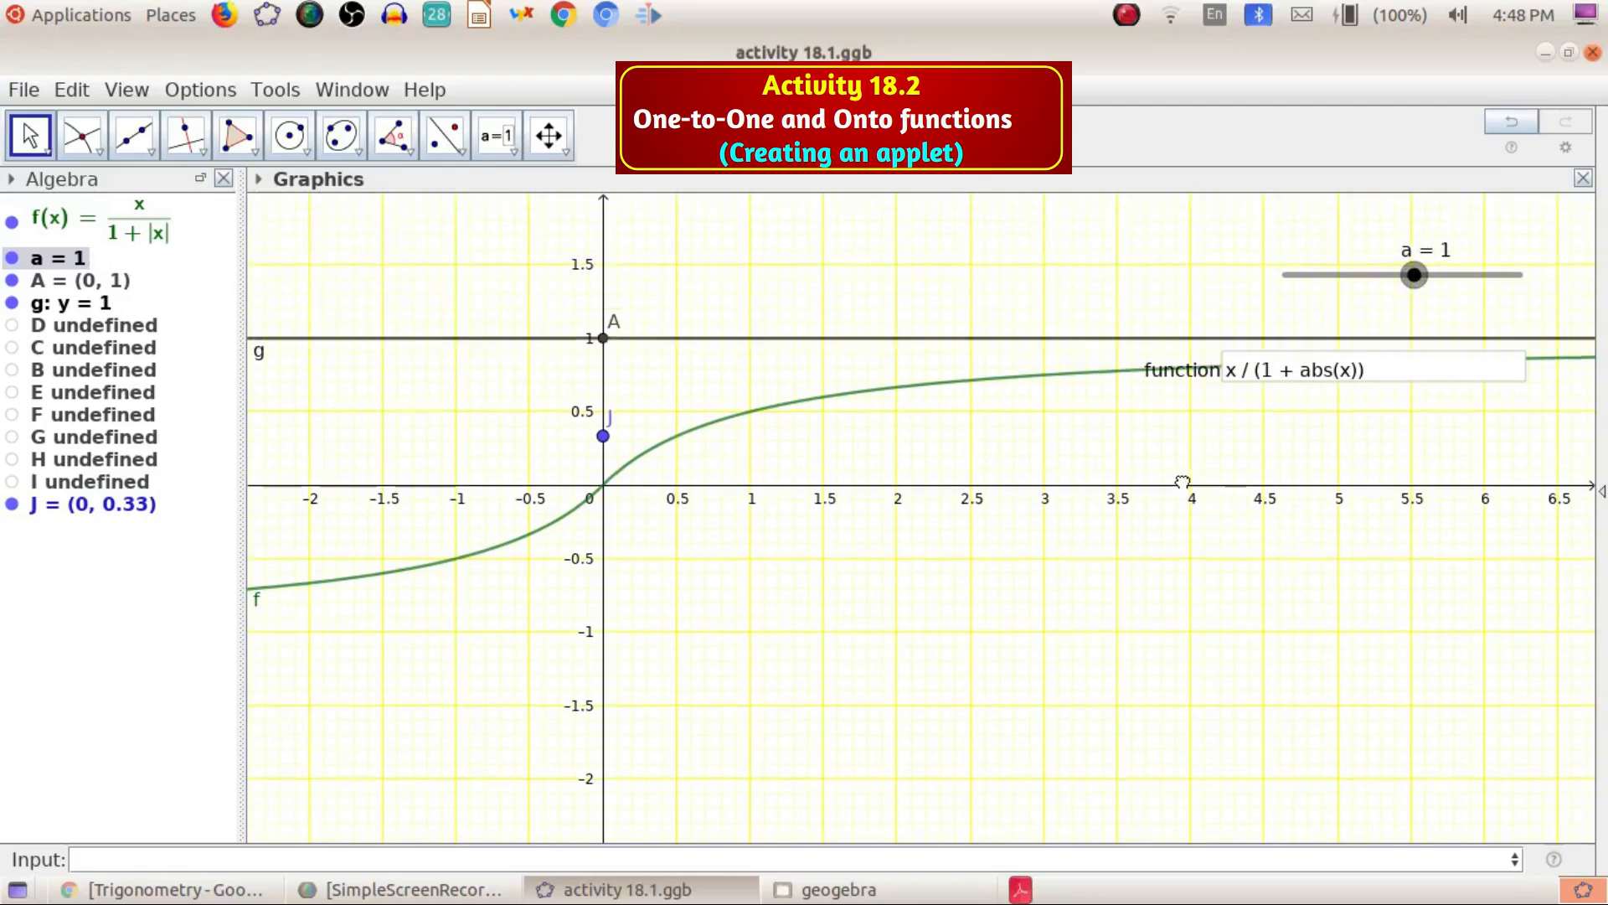
drag(1185, 481, 931, 483)
drag(1256, 471, 1533, 469)
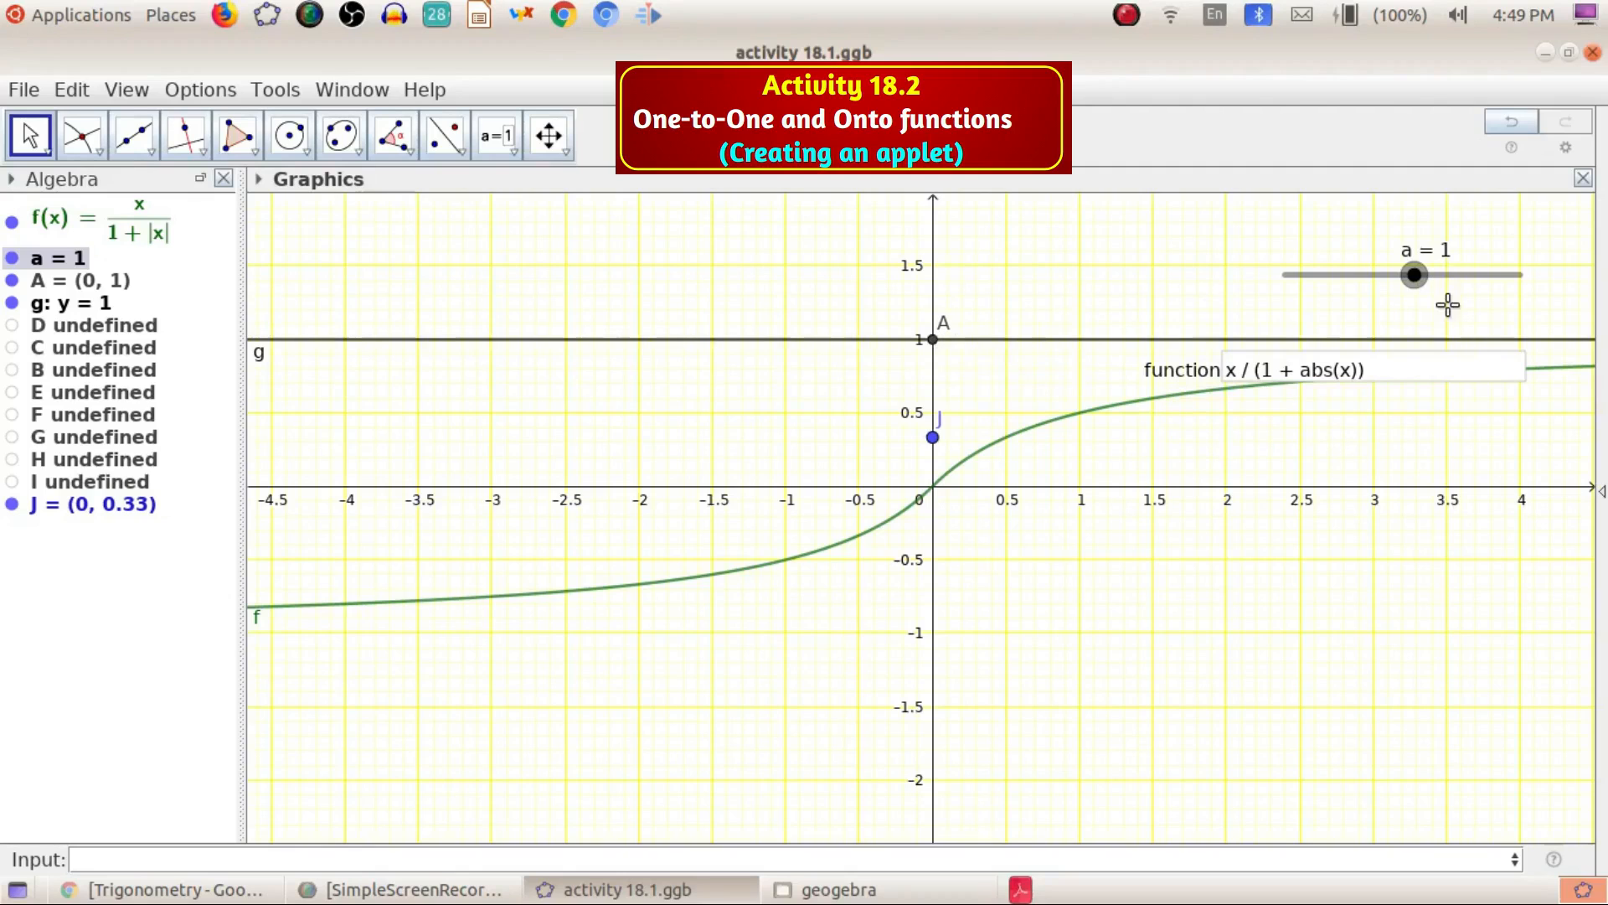
drag(1414, 273, 1386, 312)
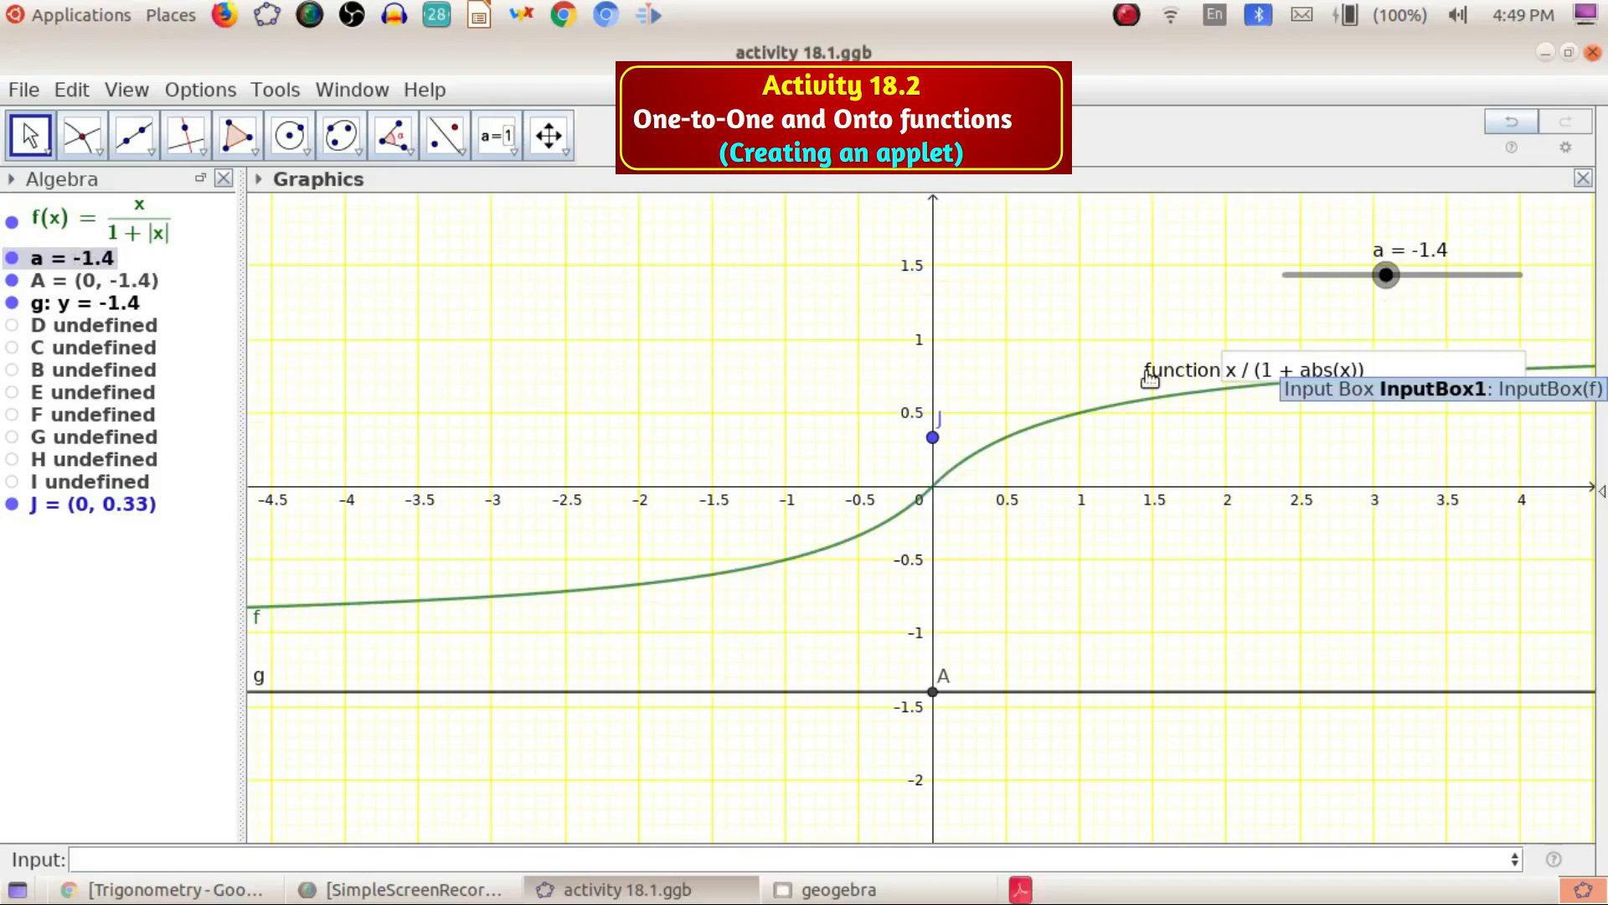